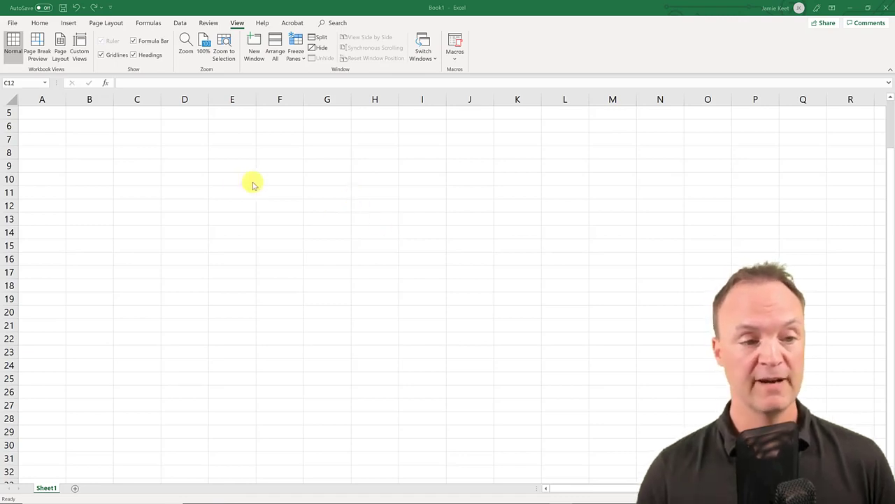
# Autofill the full weekday names from Monday in C12 down to C19 and autofit column C to its contents.
pyautogui.click(130, 193)
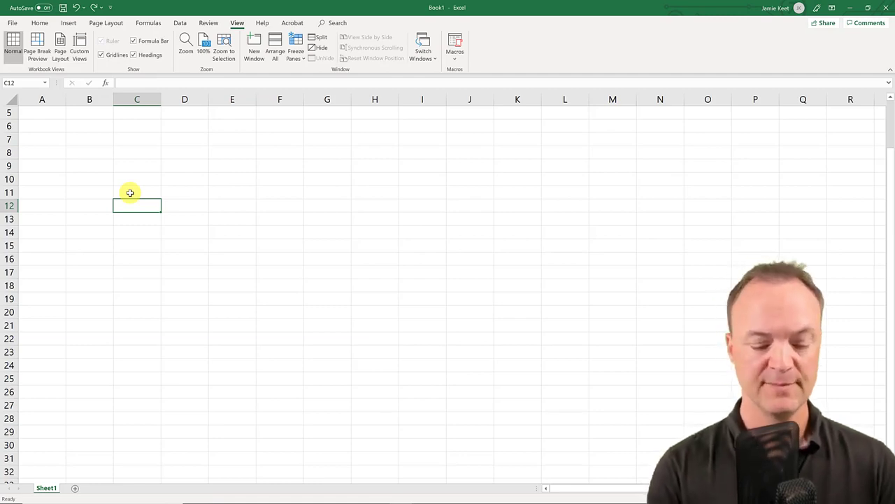
pyautogui.write('Monday')
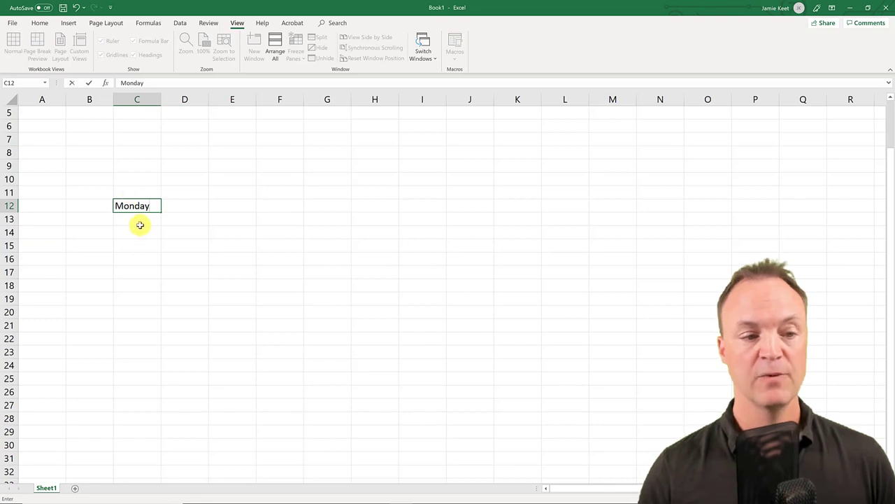
pyautogui.press('Return')
pyautogui.click(133, 208)
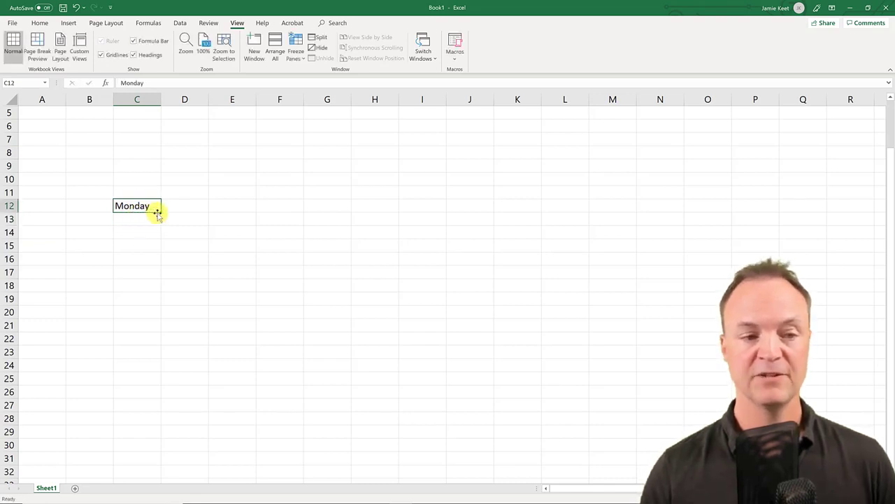
pyautogui.moveTo(159, 213); pyautogui.dragTo(152, 301)
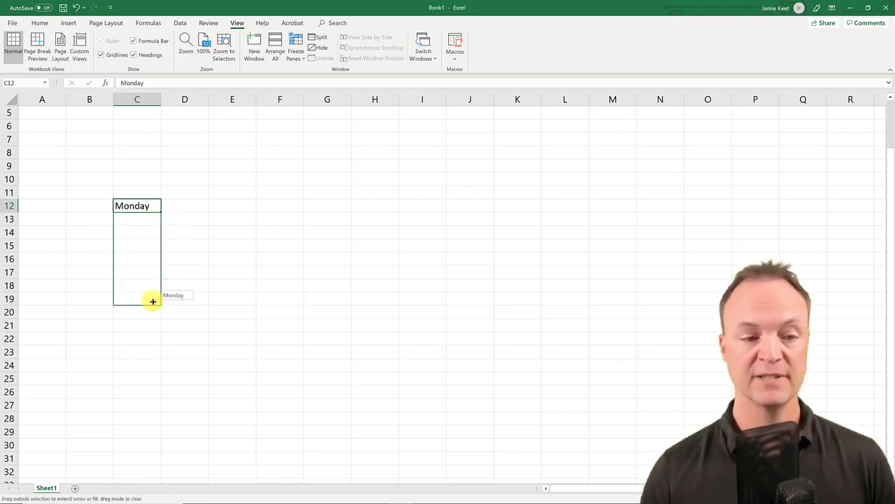
pyautogui.moveTo(152, 300); pyautogui.dragTo(154, 302)
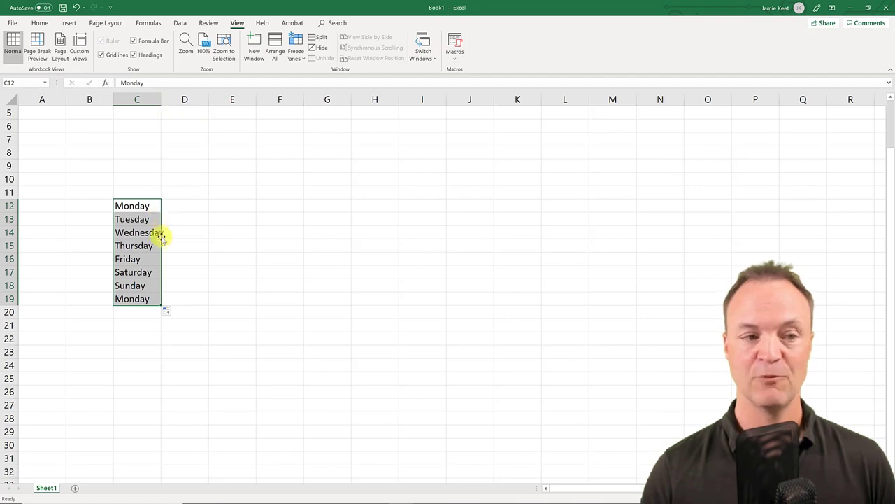
pyautogui.doubleClick(160, 100)
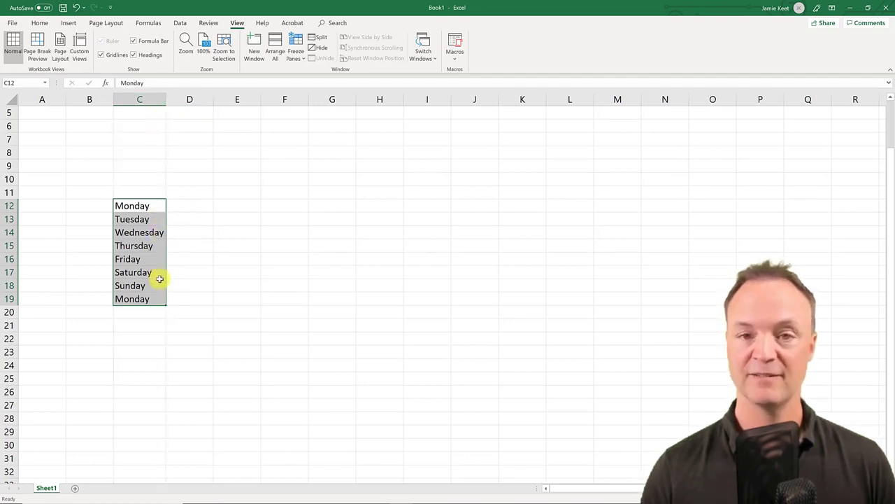
# Enter Mon in D12 and autofill the abbreviated weekdays down to D19.
pyautogui.click(200, 206)
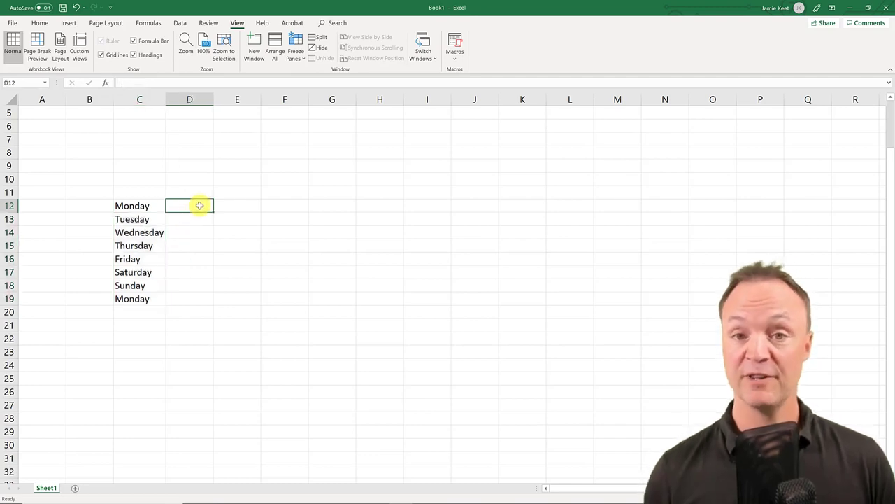
pyautogui.write('Mon')
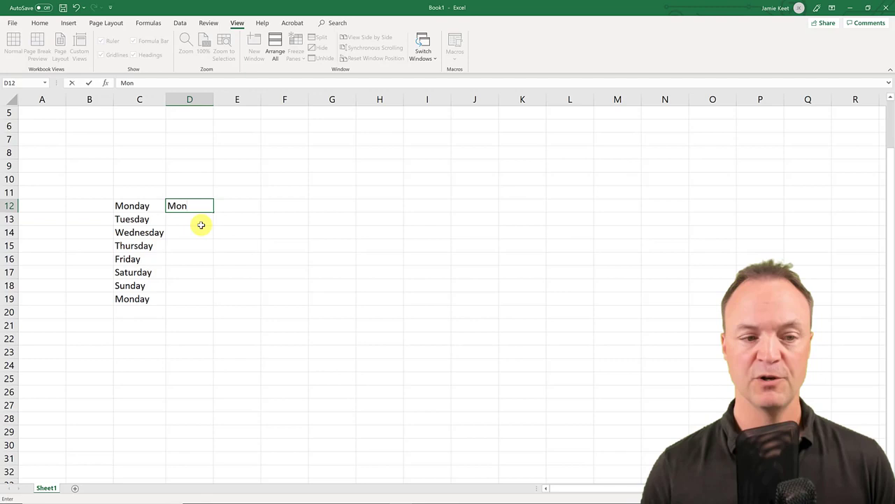
pyautogui.press('Return')
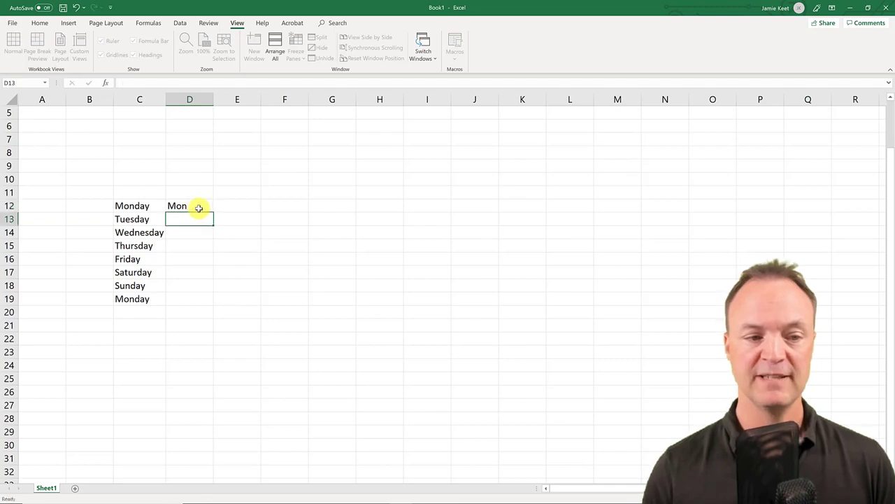
pyautogui.click(202, 209)
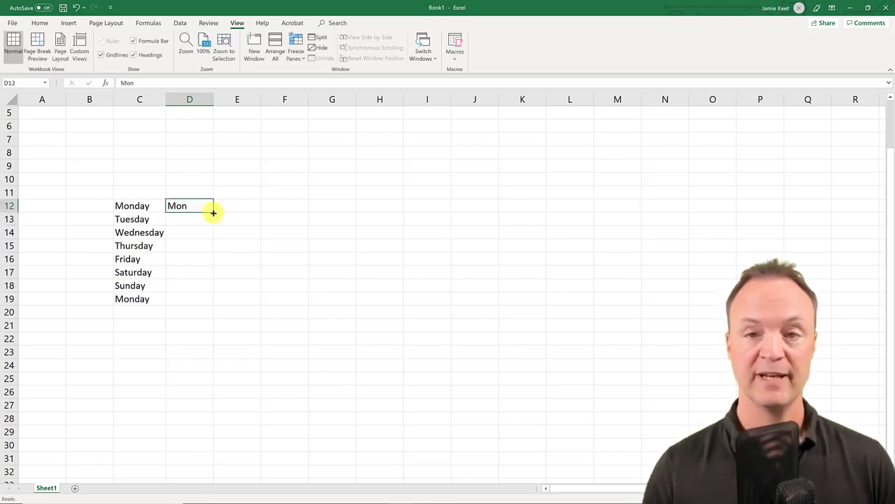
pyautogui.moveTo(214, 213); pyautogui.dragTo(199, 305)
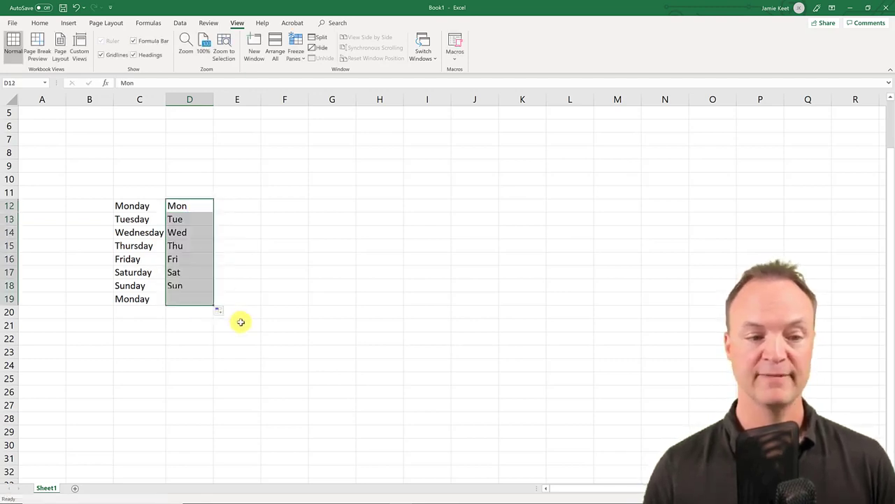
# Enter Jan in E12 and autofill the abbreviated months down to E19.
pyautogui.click(247, 207)
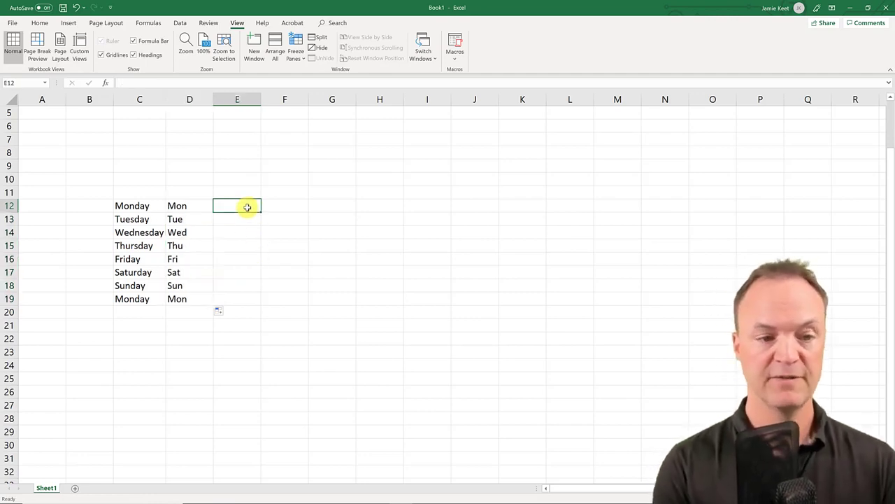
pyautogui.write('Jan')
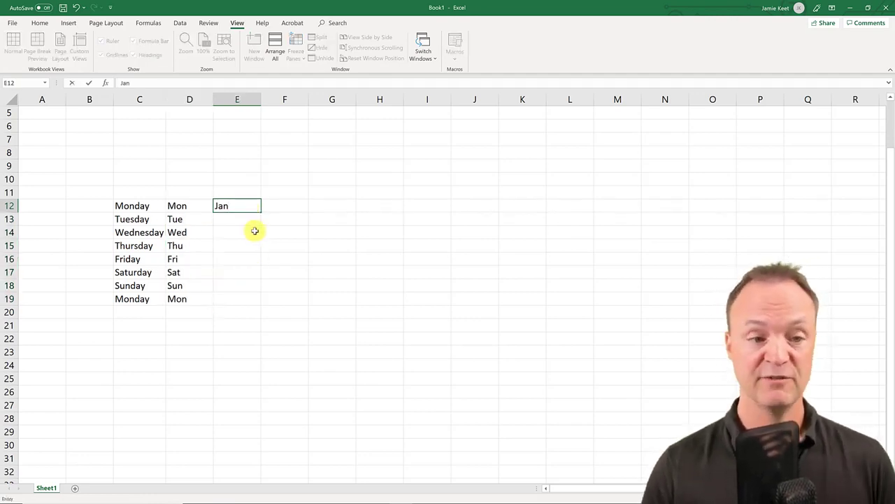
pyautogui.press('Return')
pyautogui.press('Return')
pyautogui.click(240, 208)
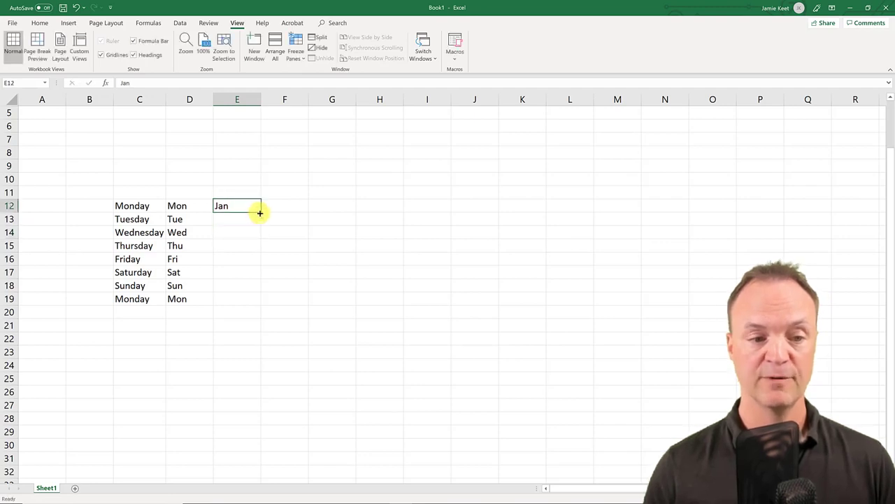
pyautogui.moveTo(260, 212); pyautogui.dragTo(252, 305)
pyautogui.click(349, 329)
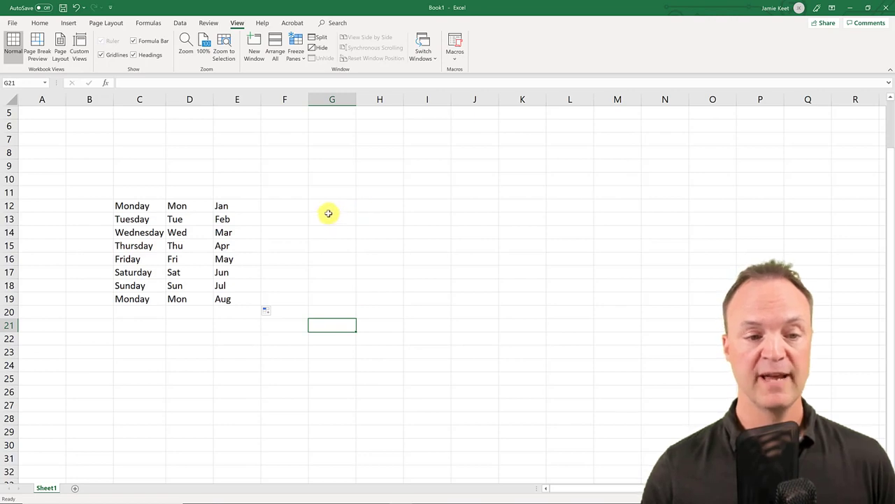
# Try autofilling abbreviated weekdays across row 12 from Mon in F12 to J12, and clear the filled range.
pyautogui.click(300, 209)
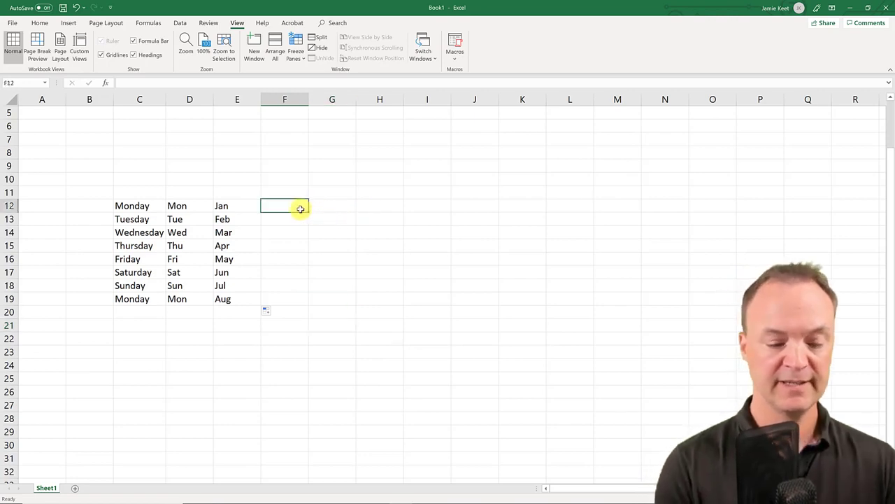
pyautogui.write('Mon')
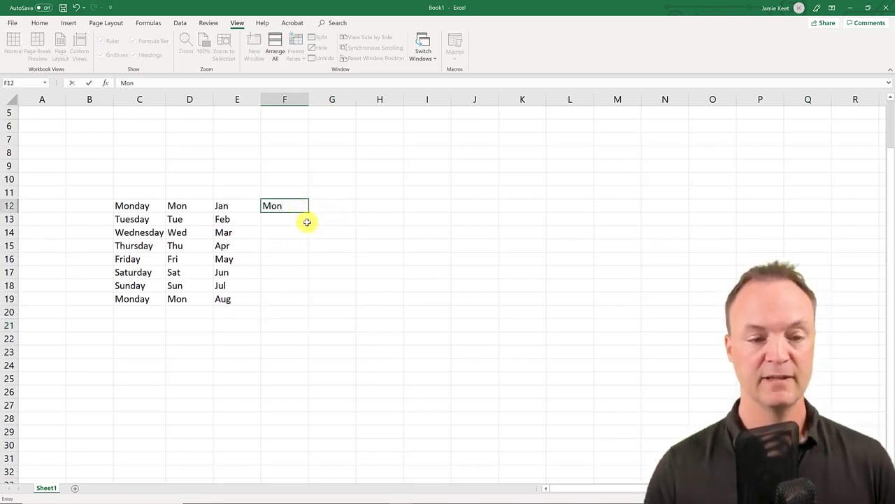
pyautogui.press('Return')
pyautogui.click(299, 210)
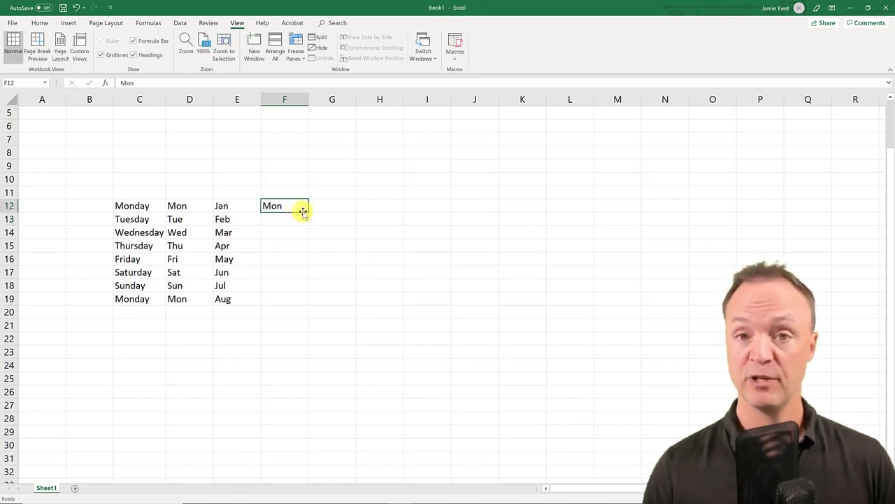
pyautogui.moveTo(308, 211); pyautogui.dragTo(461, 258)
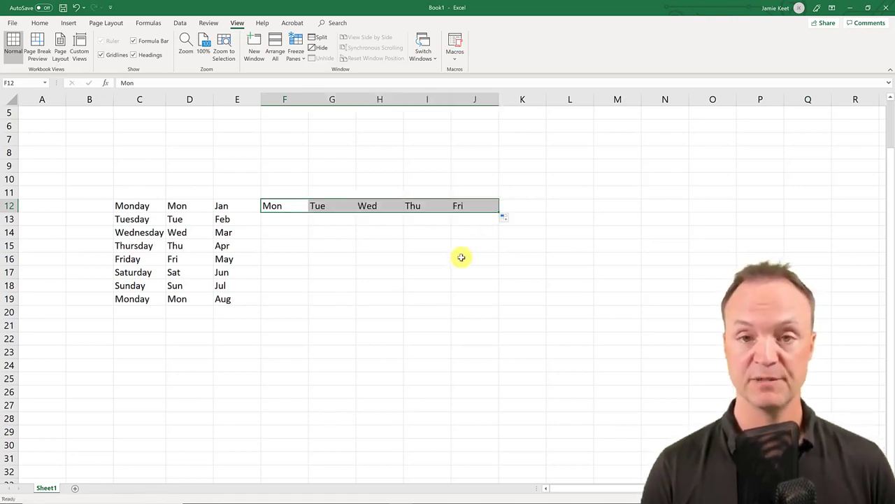
pyautogui.press('Delete')
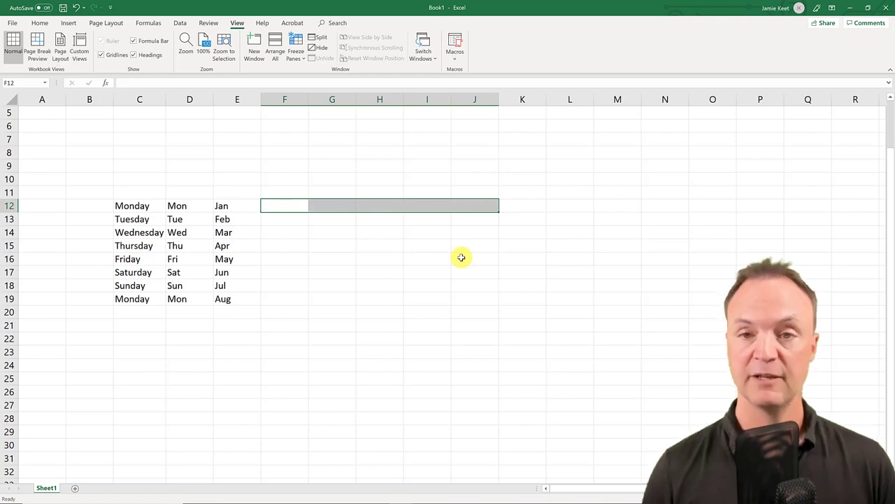
# Enter 1 in F12 and fill that single value down to F19.
pyautogui.click(287, 208)
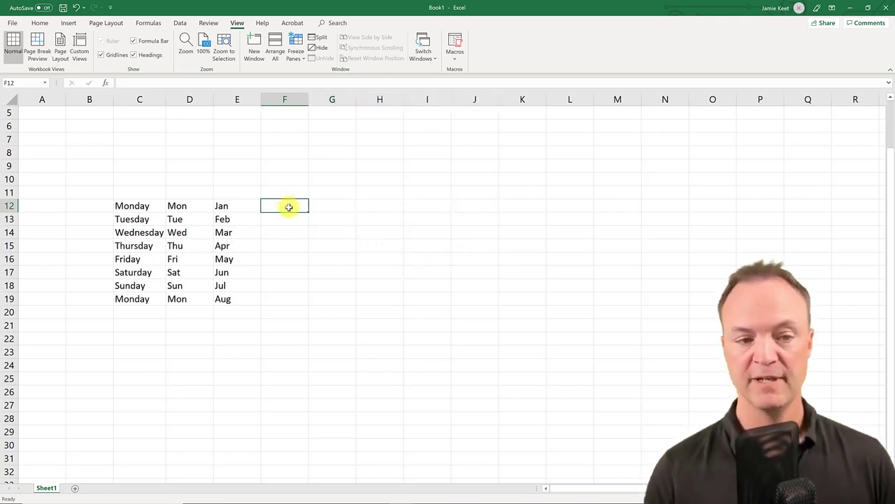
pyautogui.write('1')
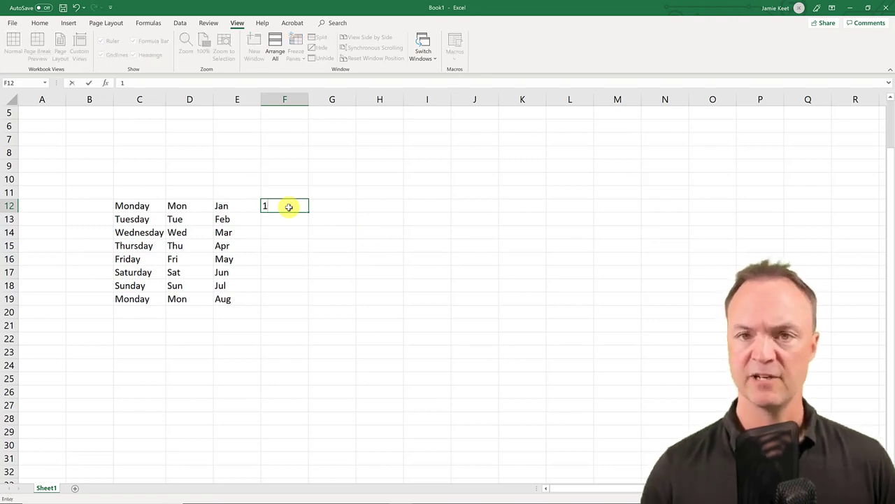
pyautogui.press('Return')
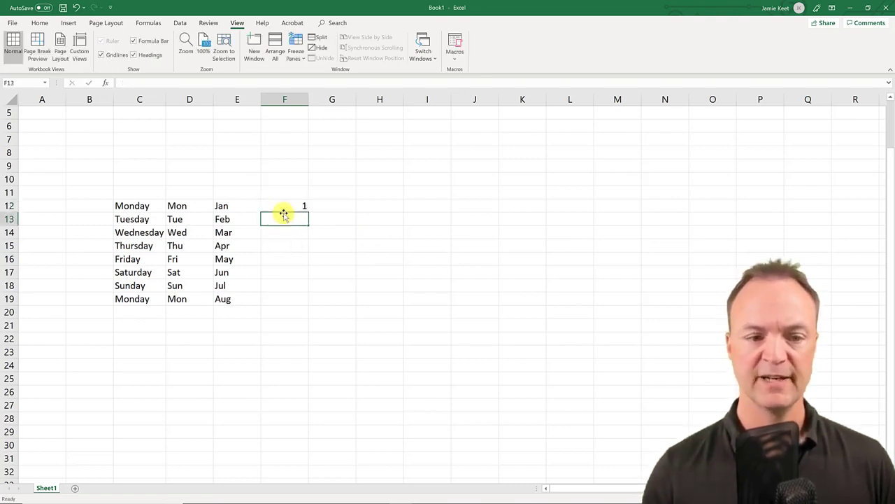
pyautogui.click(305, 209)
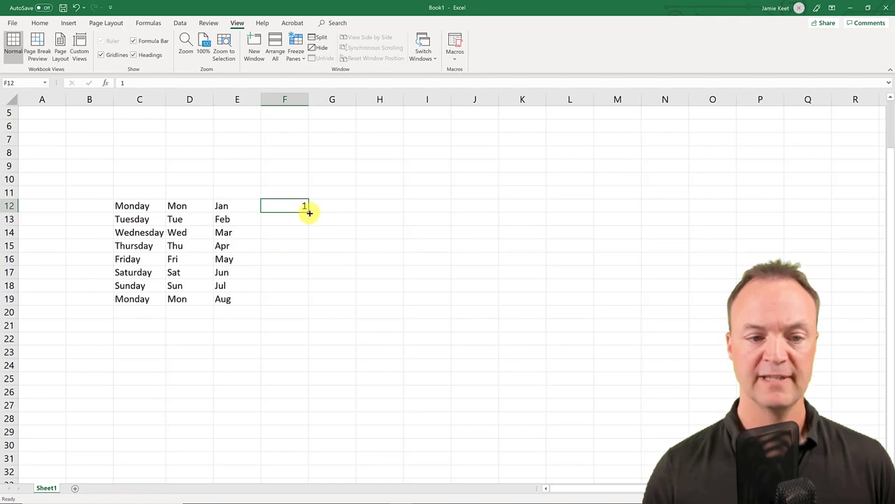
pyautogui.moveTo(305, 208); pyautogui.dragTo(312, 316)
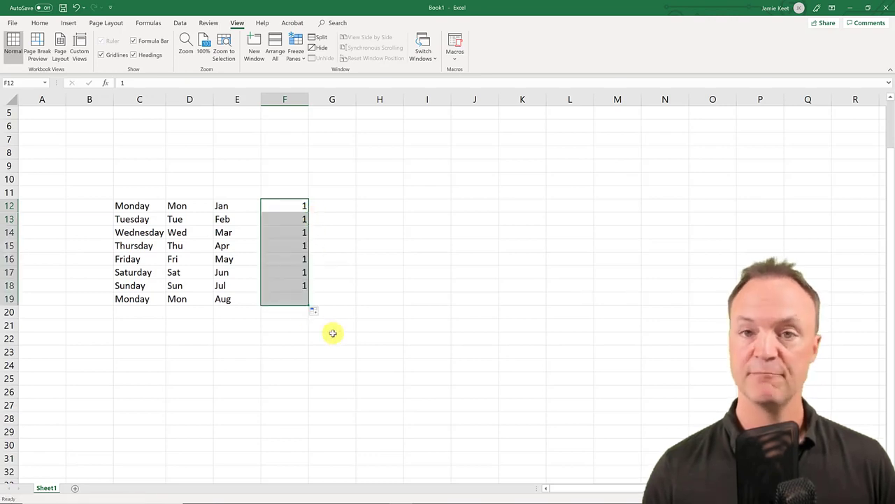
# Enter 1 and 2 in G12:G13 and autofill the number series from both cells down to G19.
pyautogui.click(336, 207)
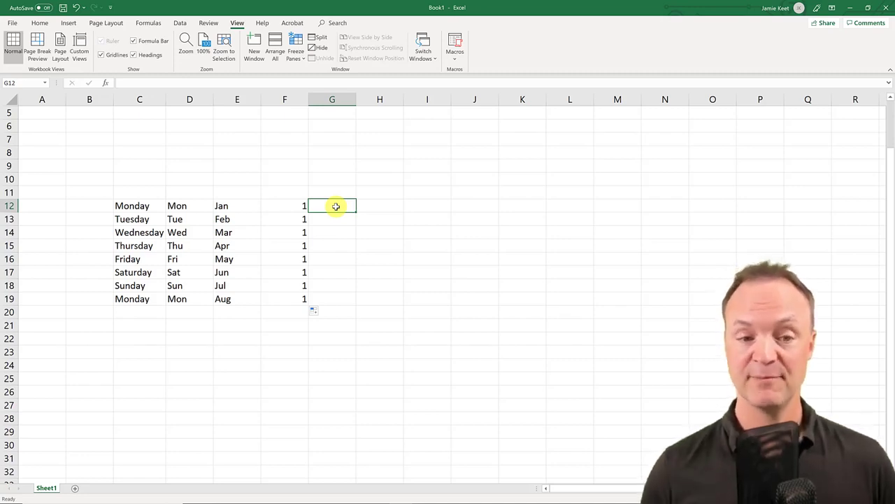
pyautogui.write('1')
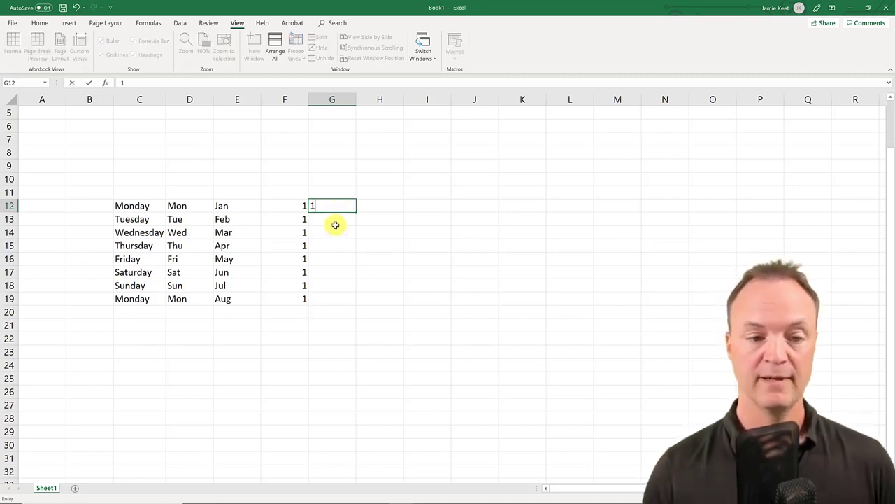
pyautogui.press('Return')
pyautogui.write('2')
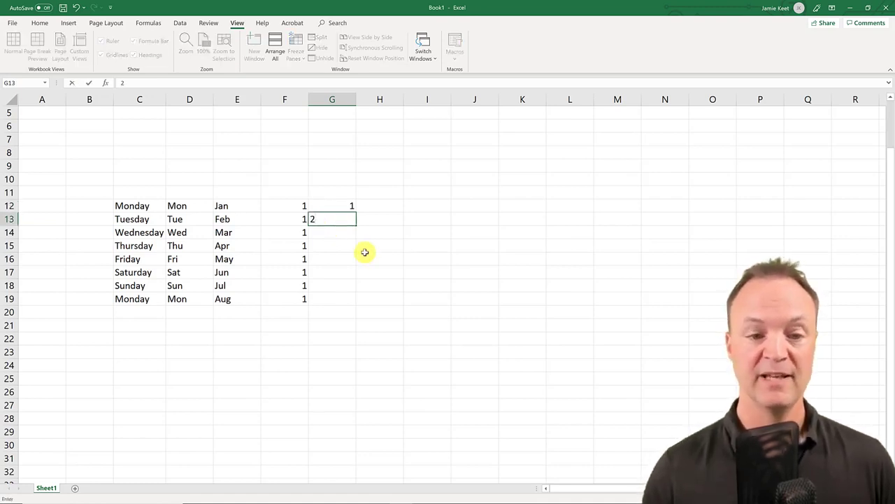
pyautogui.click(353, 246)
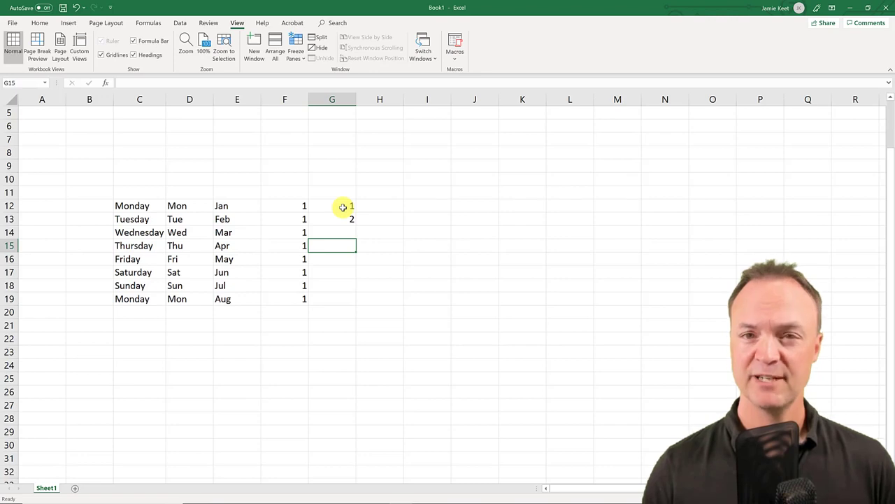
pyautogui.moveTo(343, 207); pyautogui.dragTo(343, 218)
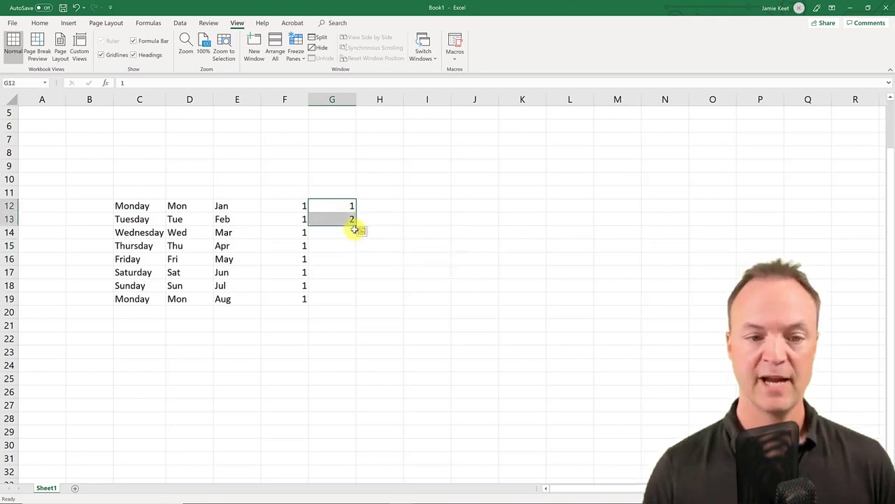
pyautogui.moveTo(355, 226); pyautogui.dragTo(350, 301)
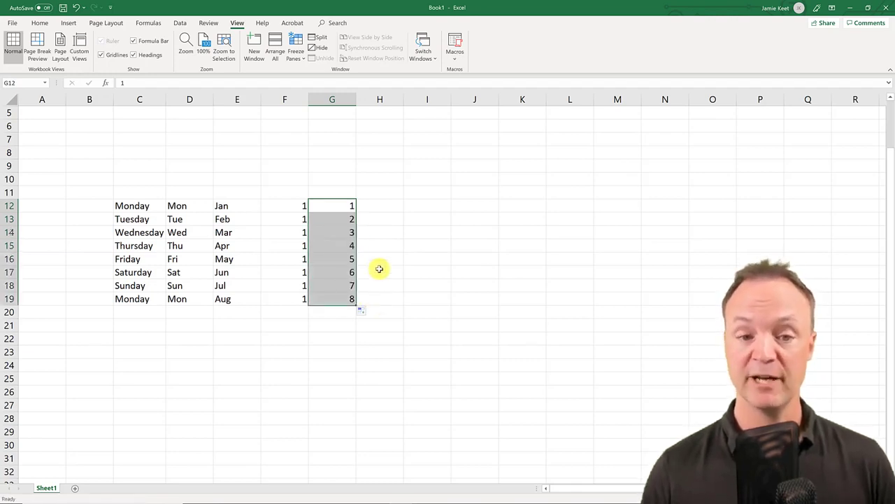
# Enter 5 and 10 in H12:H13 and autofill the series in increments of five down to H19.
pyautogui.click(382, 212)
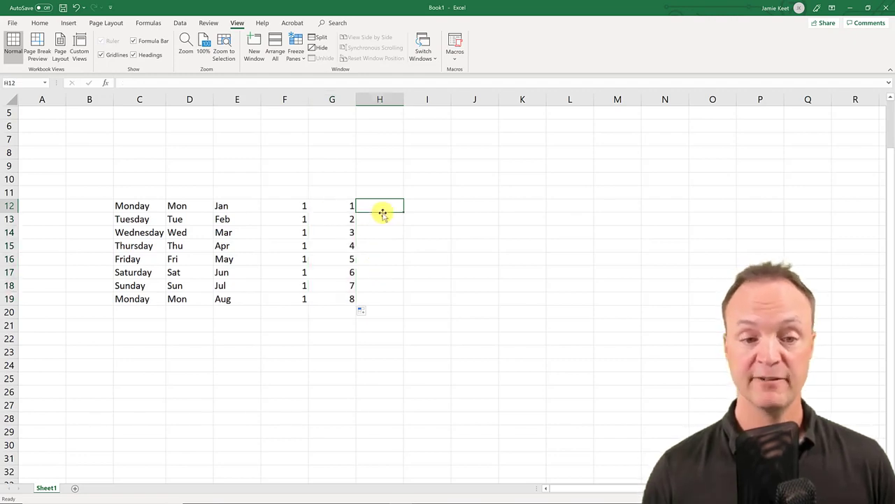
pyautogui.write('5')
pyautogui.press('Return')
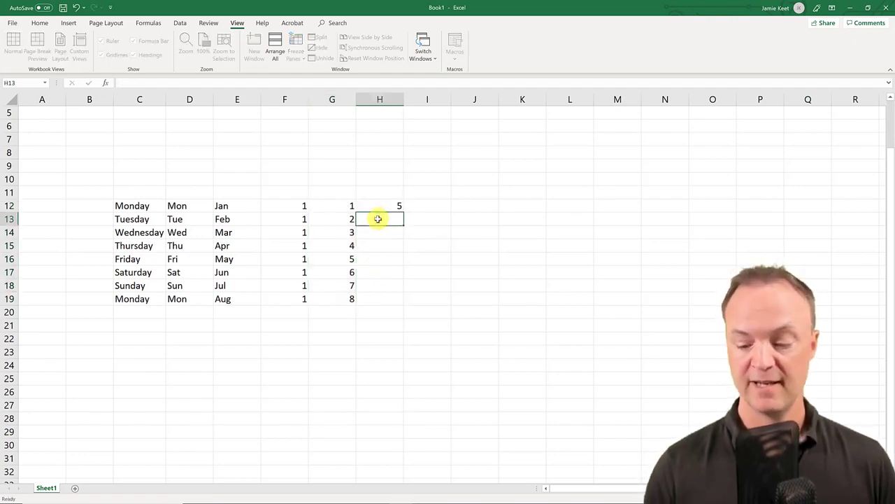
pyautogui.write('10')
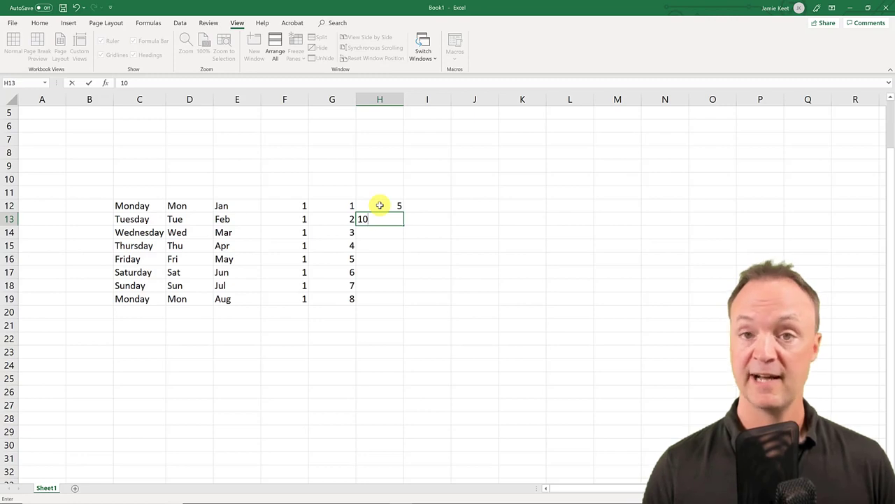
pyautogui.click(380, 206)
pyautogui.moveTo(380, 208); pyautogui.dragTo(395, 299)
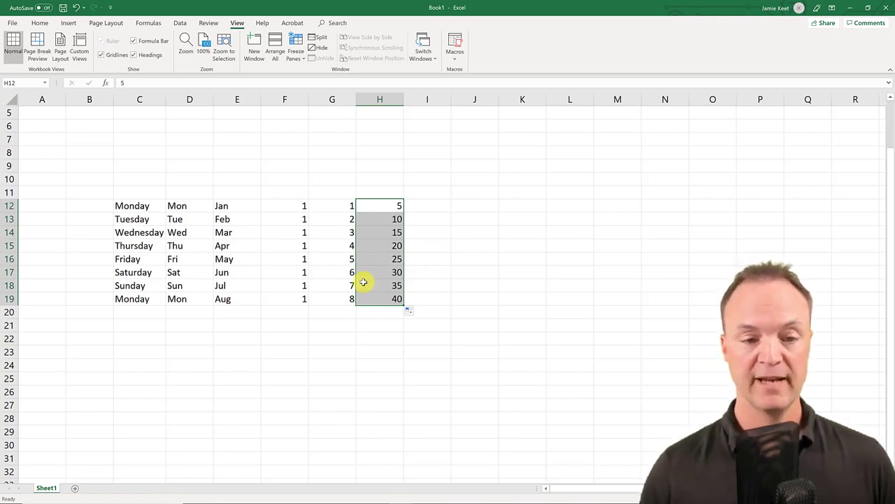
# Clear the three number series by deleting the contents of F12:H20.
pyautogui.moveTo(288, 206); pyautogui.dragTo(396, 308)
pyautogui.press('Delete')
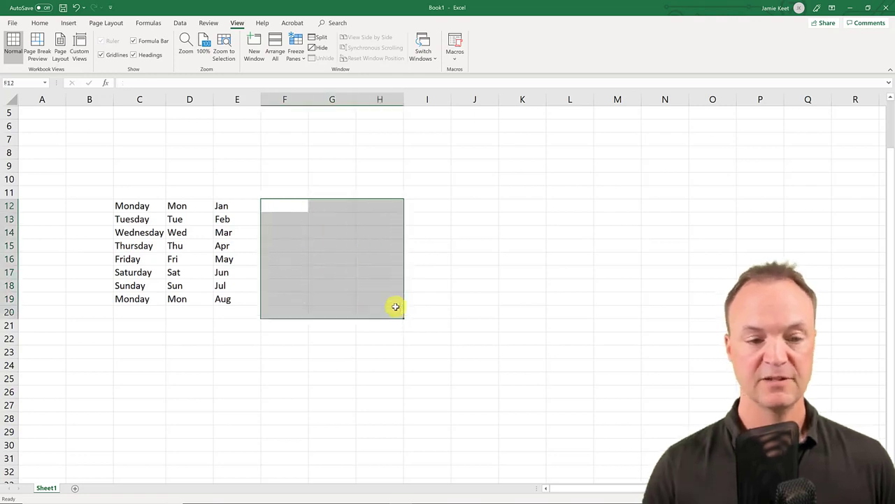
pyautogui.click(334, 207)
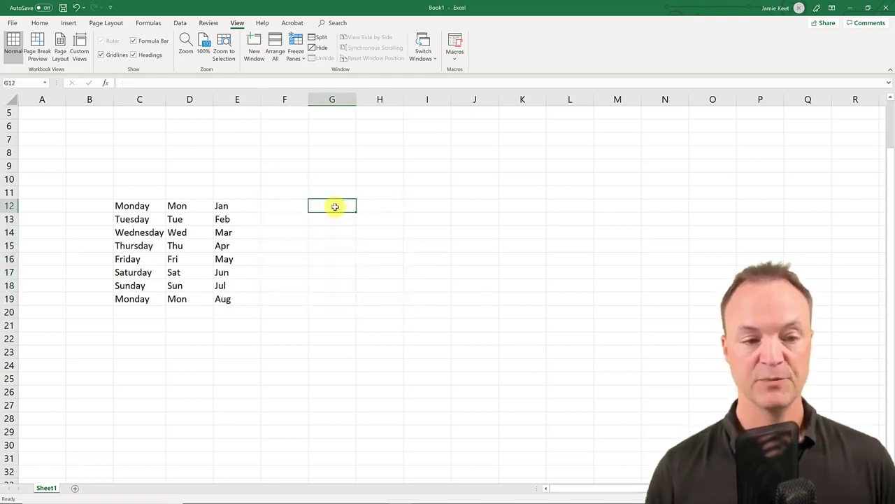
# Enter Monday in H12 and autofill the weekdays backwards from it, up to H7 and across to G12.
pyautogui.click(374, 208)
pyautogui.write('Monday')
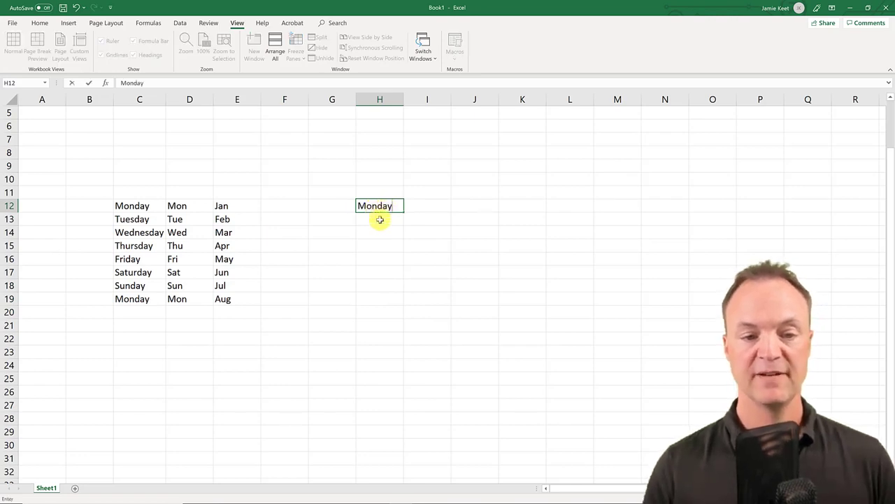
pyautogui.press('Return')
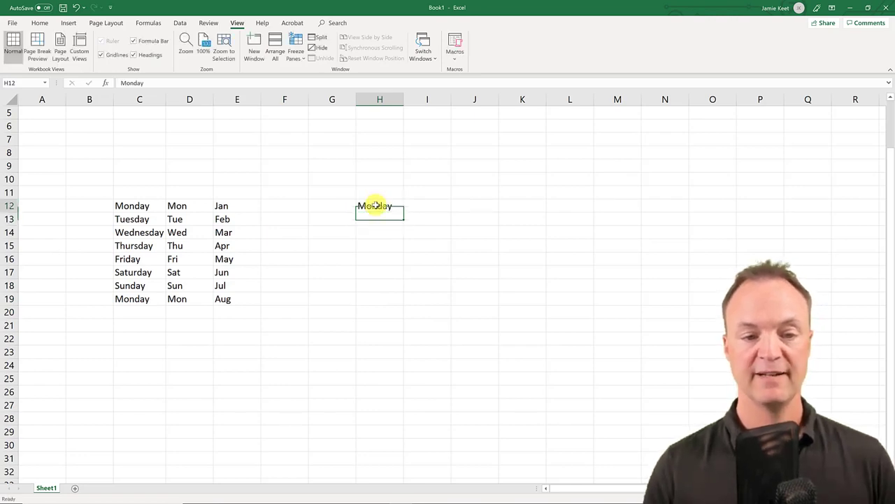
pyautogui.click(371, 206)
pyautogui.moveTo(402, 210); pyautogui.dragTo(393, 135)
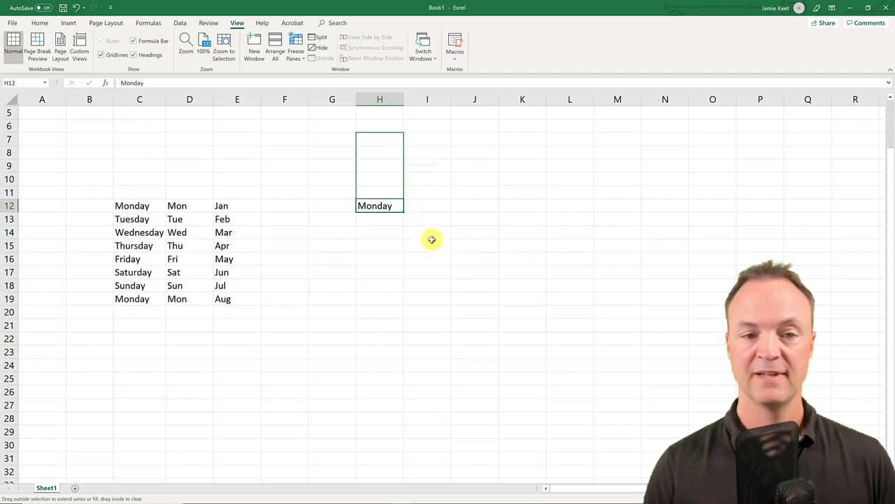
pyautogui.click(396, 210)
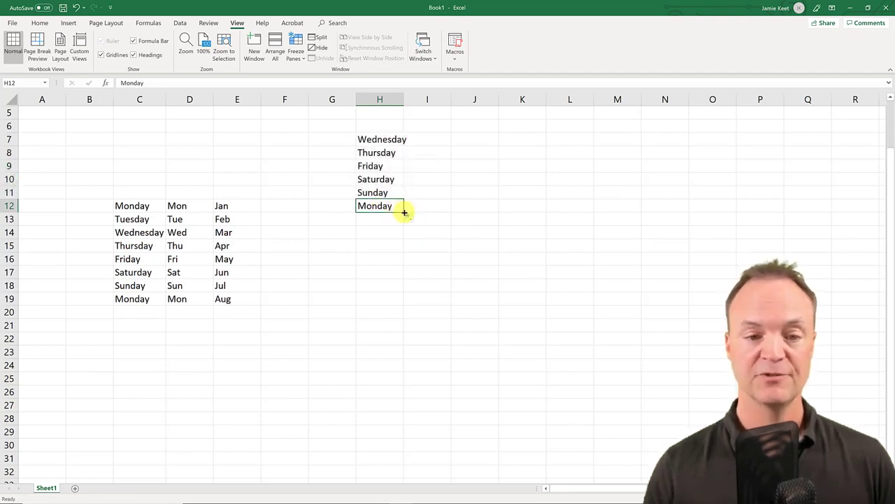
pyautogui.moveTo(404, 212); pyautogui.dragTo(292, 204)
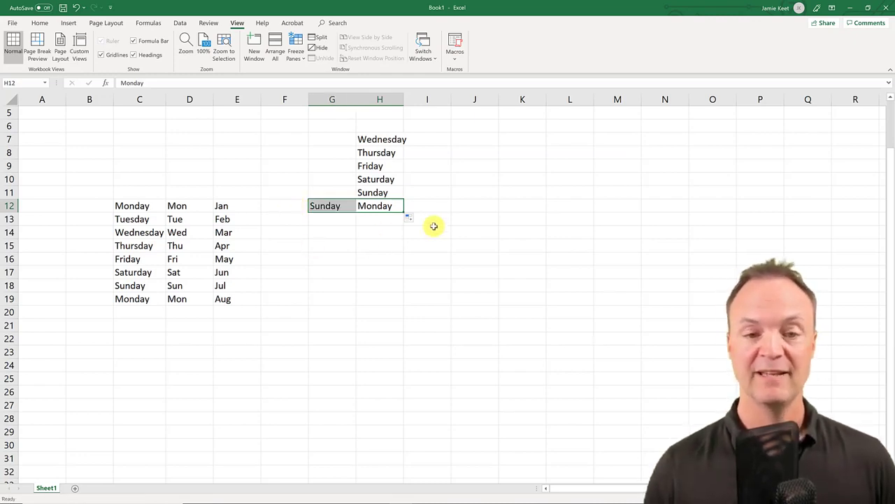
# Enter 1 and 2 in J12:J13 and autofill the descending number series from both cells up to J8.
pyautogui.click(453, 207)
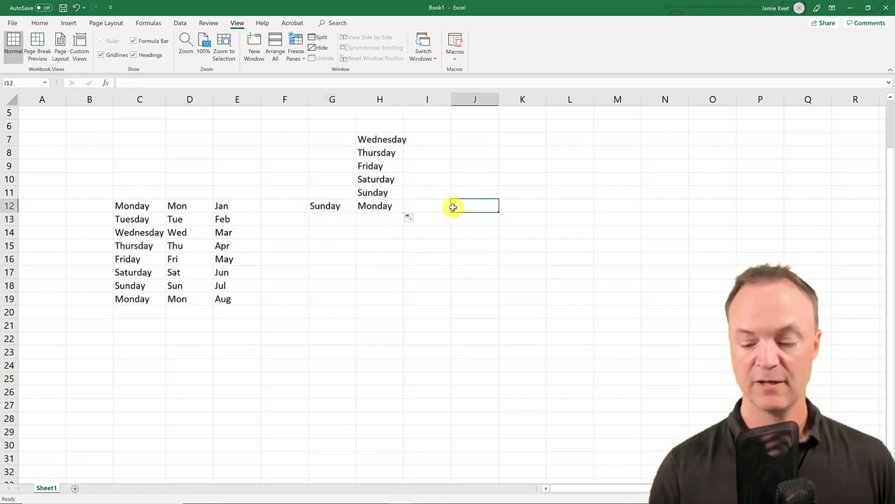
pyautogui.write('1')
pyautogui.click(474, 217)
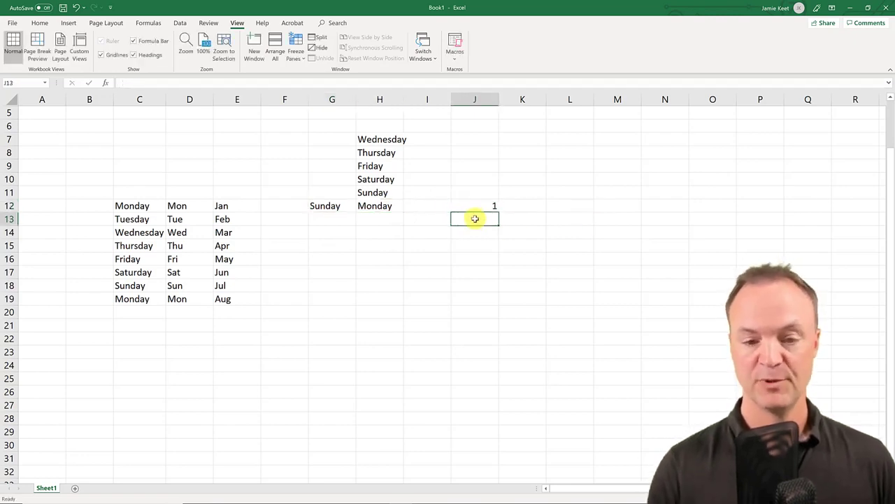
pyautogui.write('2')
pyautogui.click(489, 257)
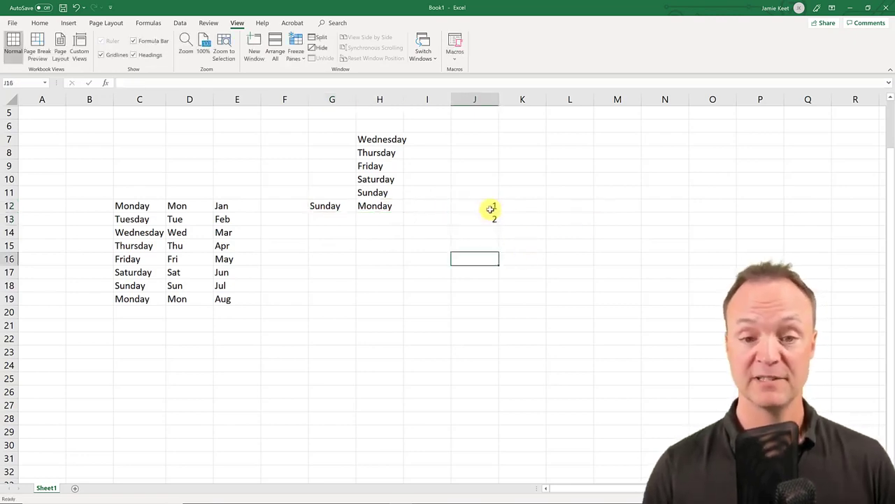
pyautogui.moveTo(483, 220); pyautogui.dragTo(499, 263)
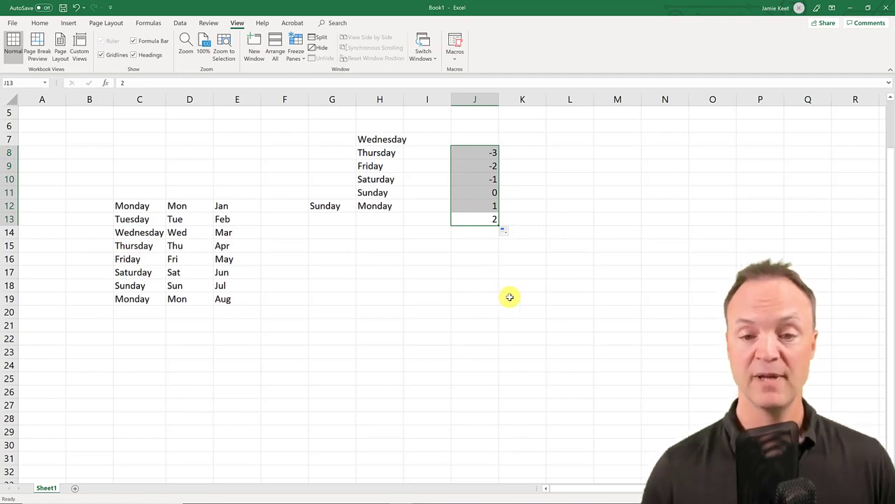
# Enter 1 and 2 in M13:N13 and autofill the number series backwards across row 13 to K13.
pyautogui.click(631, 224)
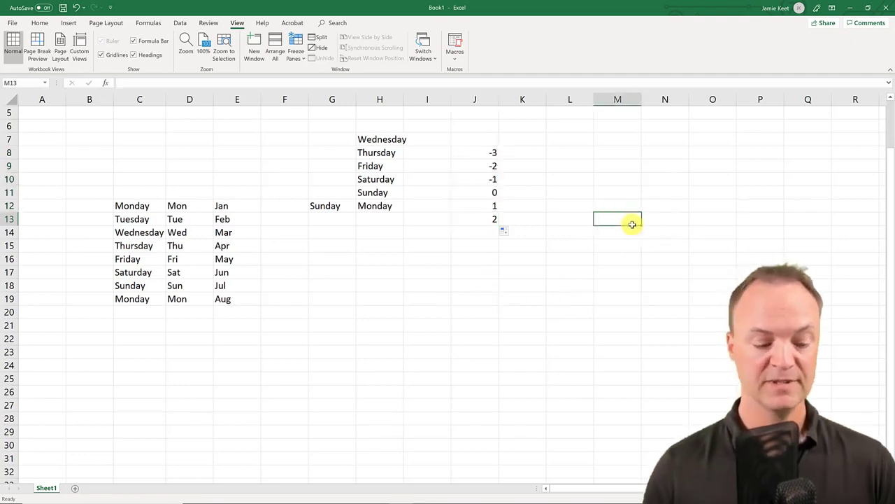
pyautogui.write('1')
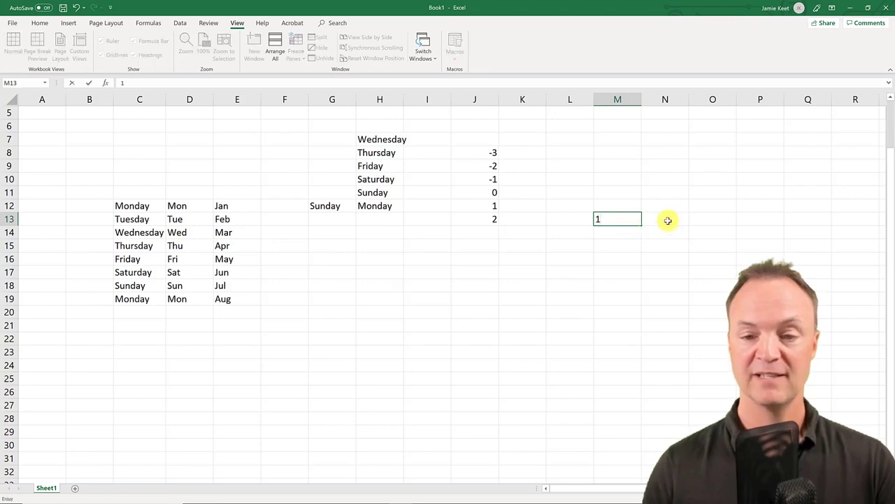
pyautogui.click(667, 223)
pyautogui.write('2')
pyautogui.press('Return')
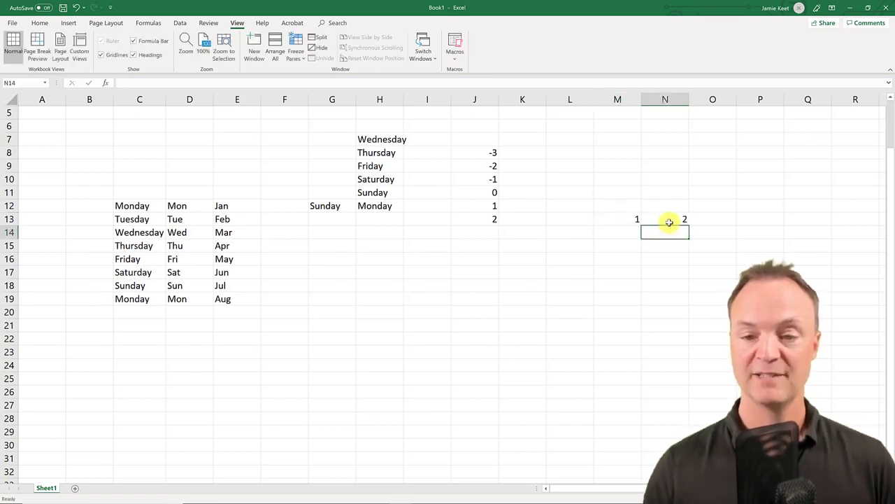
pyautogui.click(664, 220)
pyautogui.moveTo(665, 221); pyautogui.dragTo(626, 220)
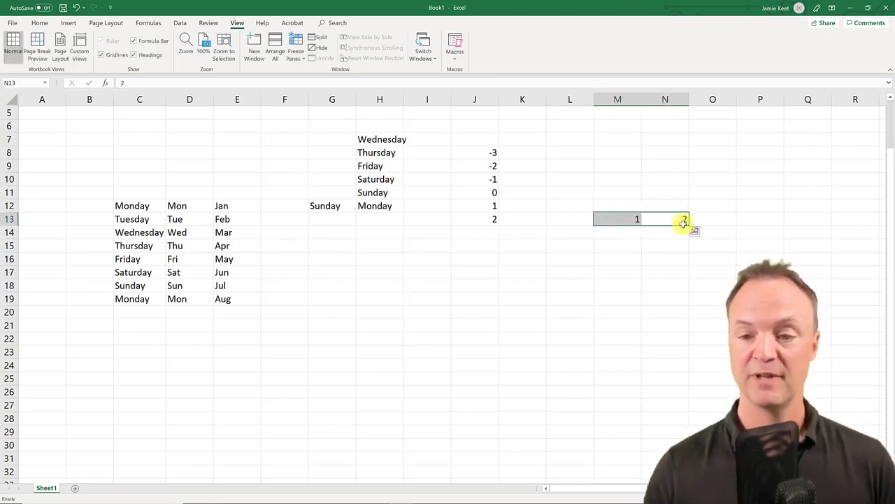
pyautogui.moveTo(689, 224); pyautogui.dragTo(542, 245)
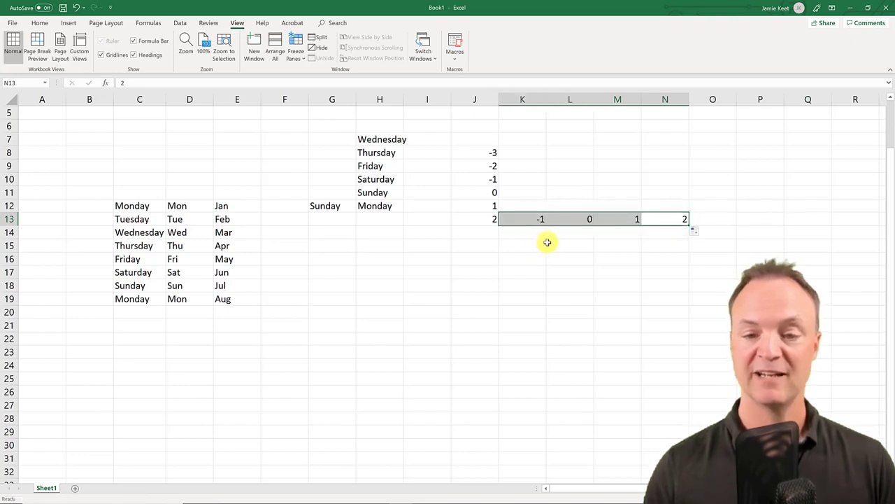
pyautogui.click(547, 246)
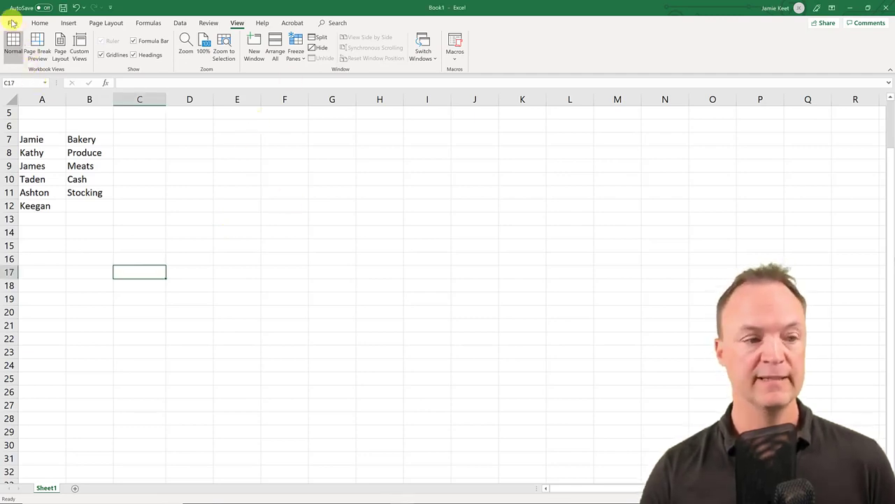
# Open the Custom Lists editor from the General section of the advanced Excel options.
pyautogui.click(12, 23)
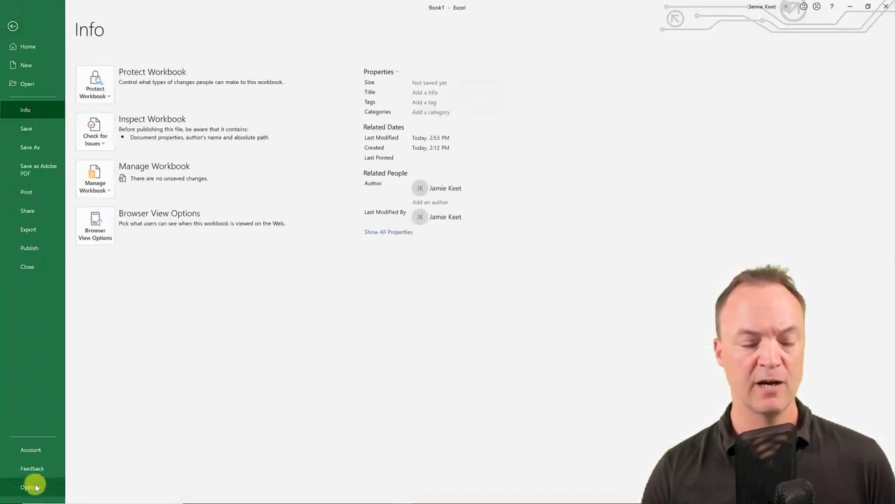
pyautogui.press('Escape')
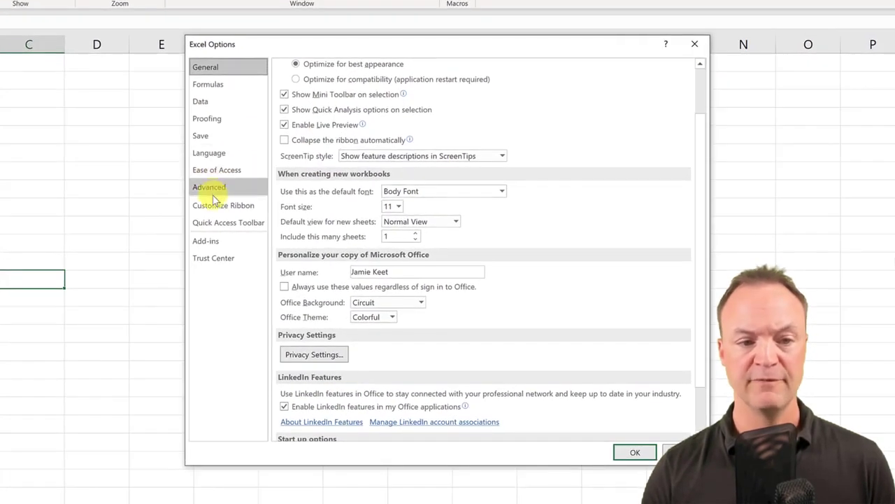
pyautogui.click(215, 193)
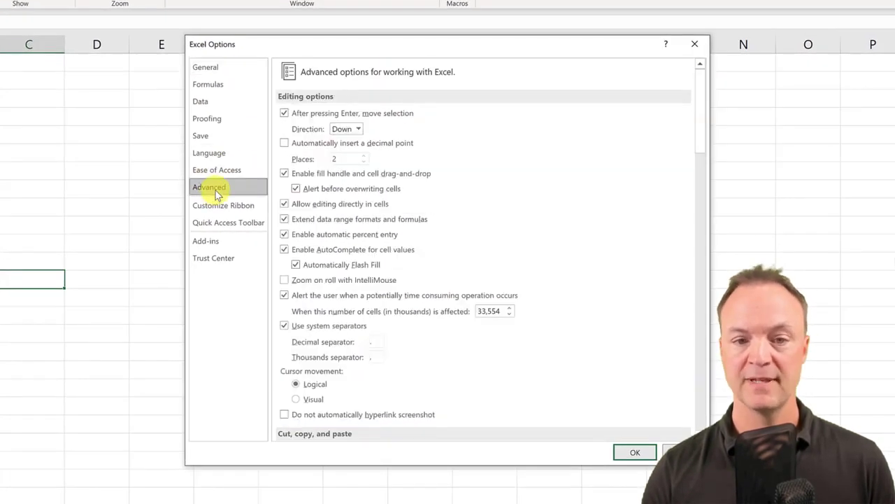
pyautogui.scroll(-4, 563, 231)
pyautogui.scroll(-20, 563, 232)
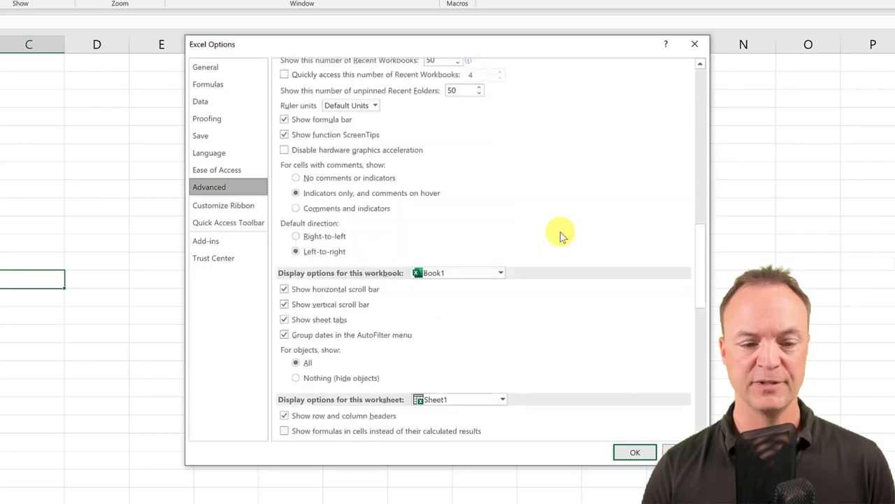
pyautogui.scroll(-4, 563, 255)
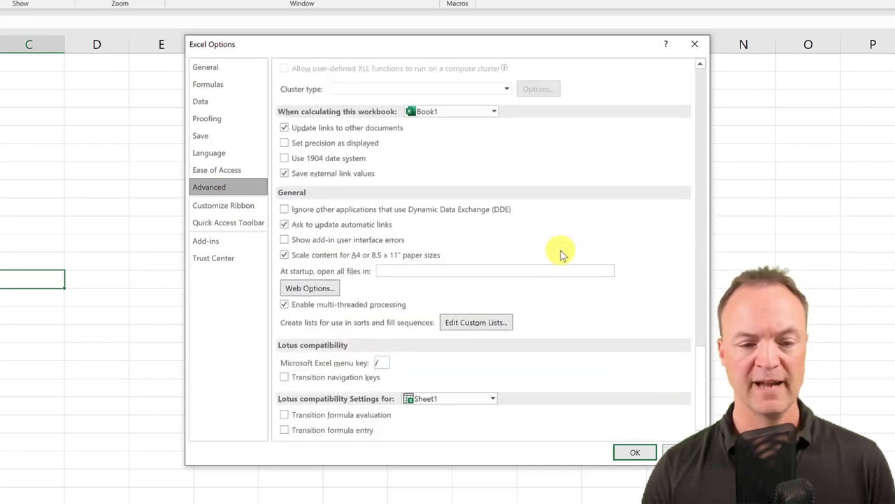
pyautogui.click(481, 322)
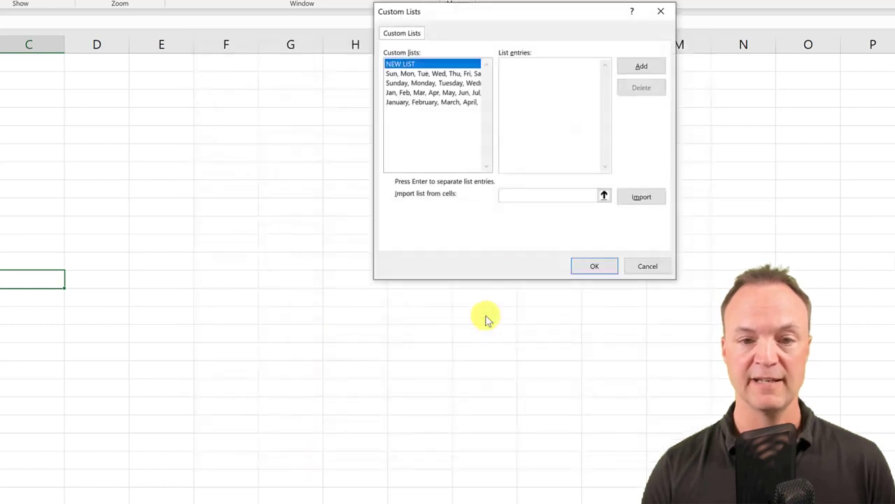
# Try entering two first names manually as entries of a new custom list, and clear them.
pyautogui.click(544, 98)
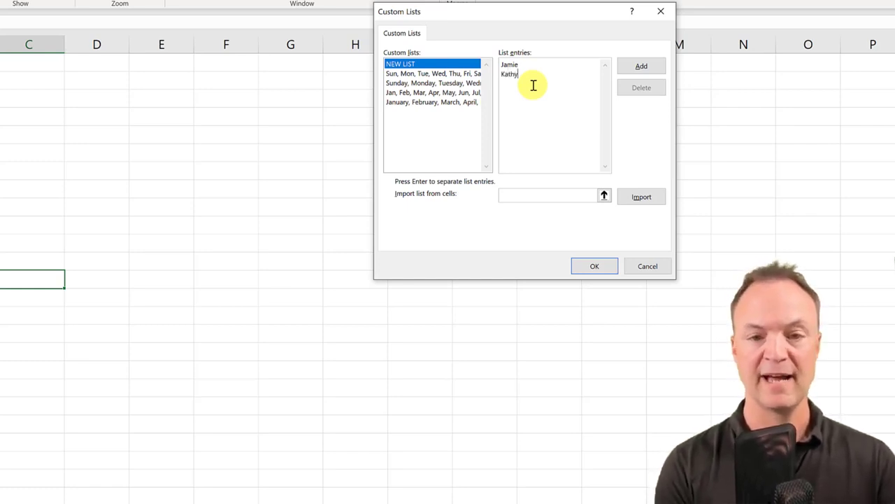
pyautogui.moveTo(538, 80); pyautogui.dragTo(494, 59)
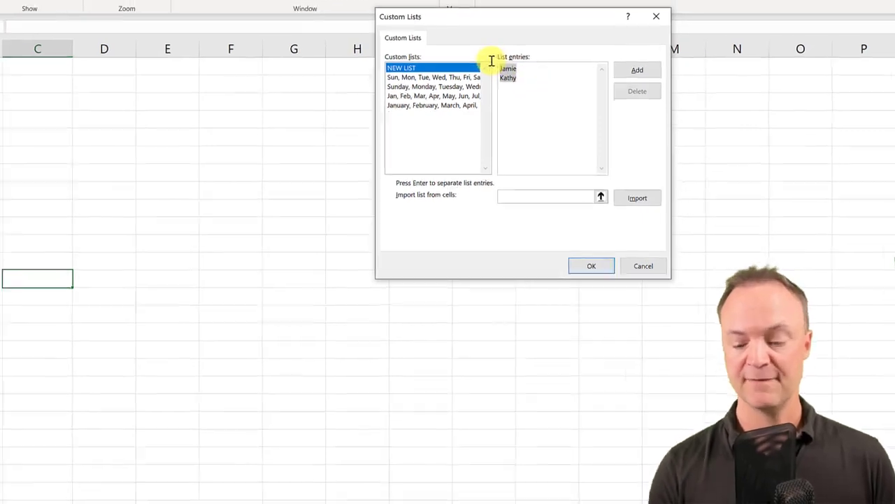
pyautogui.press('Delete')
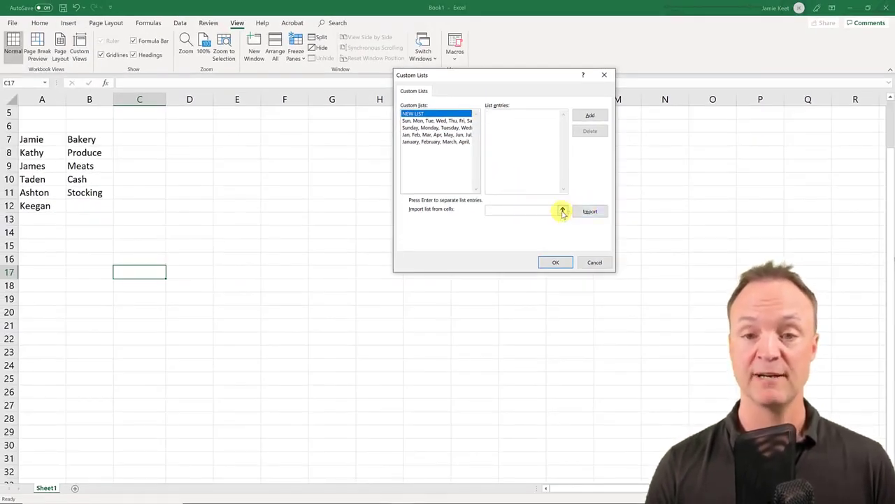
# Import the employee first names in A7:A12 as a custom list and accept the Excel options.
pyautogui.click(563, 211)
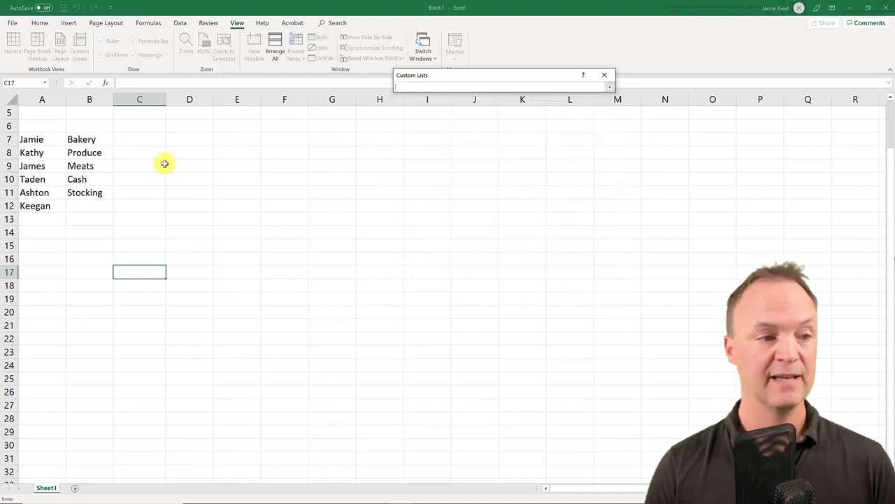
pyautogui.moveTo(26, 139); pyautogui.dragTo(33, 207)
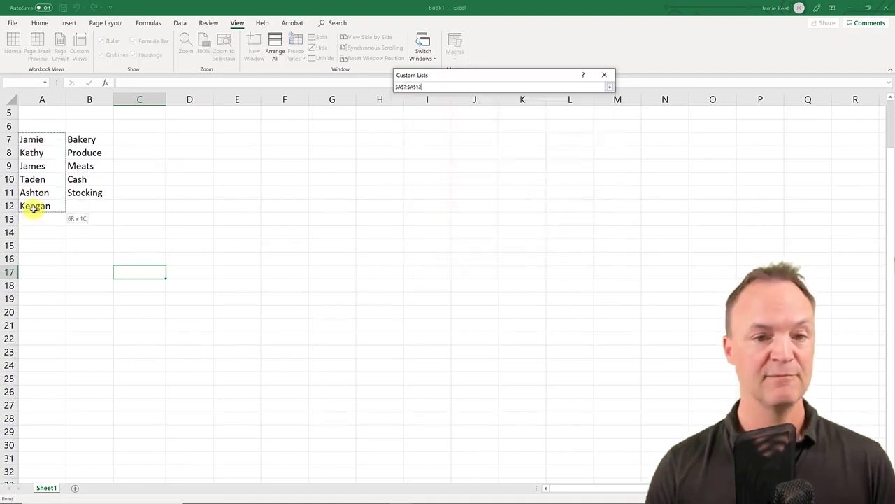
pyautogui.press('Return')
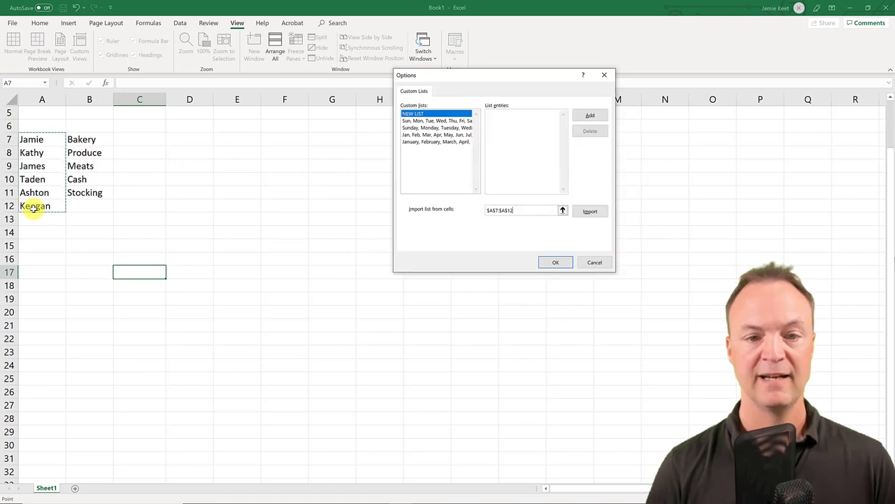
pyautogui.click(589, 211)
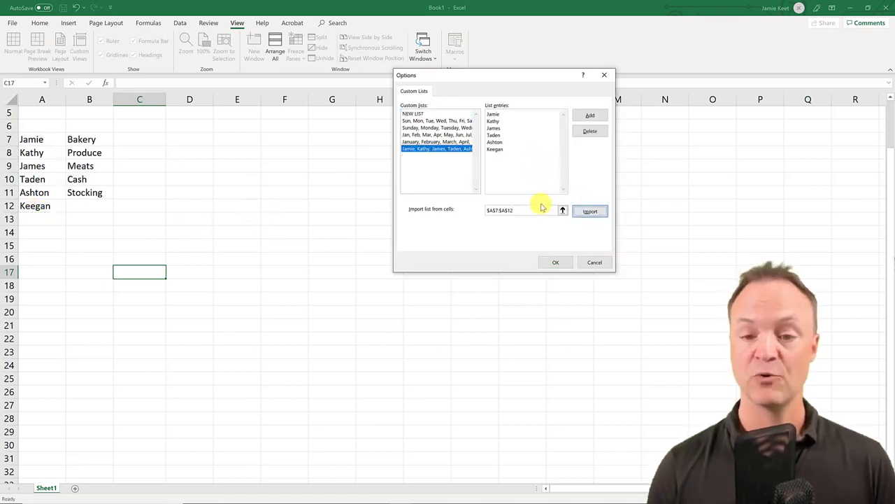
pyautogui.click(558, 262)
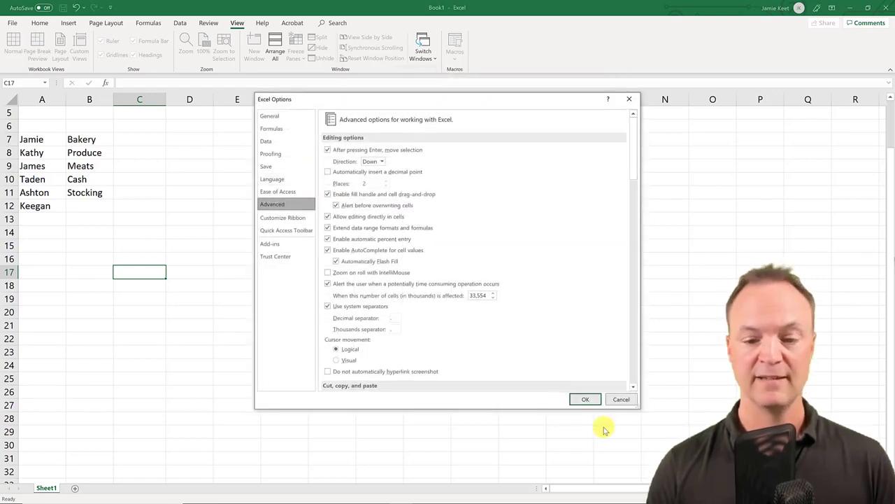
pyautogui.click(586, 398)
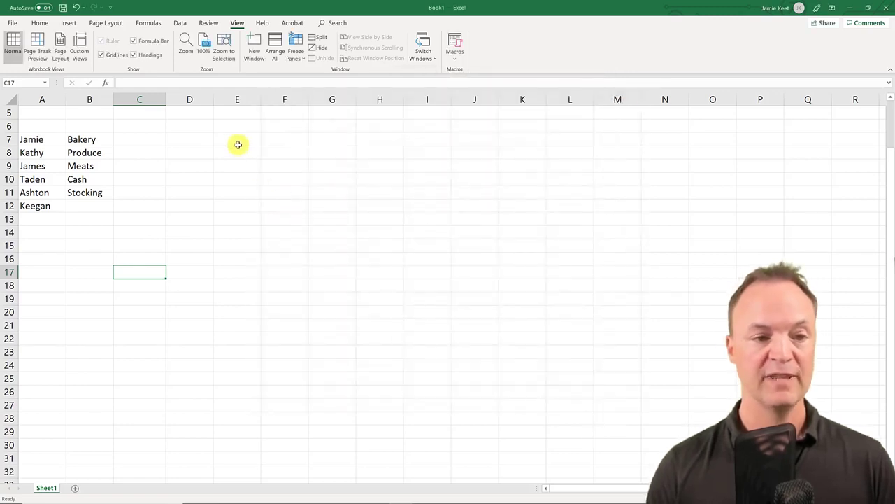
# Enter the first name from A7 in E7 and autofill the custom name list down column E.
pyautogui.click(234, 144)
pyautogui.write('Jamie')
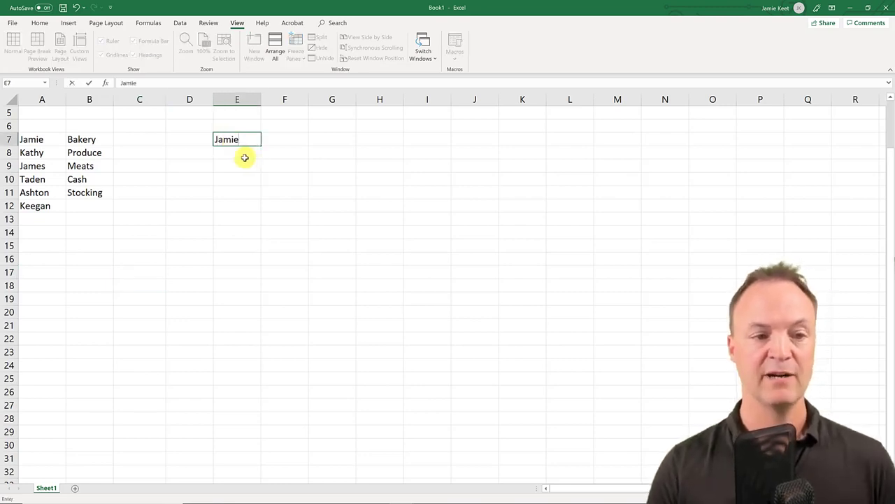
pyautogui.press('Return')
pyautogui.click(244, 140)
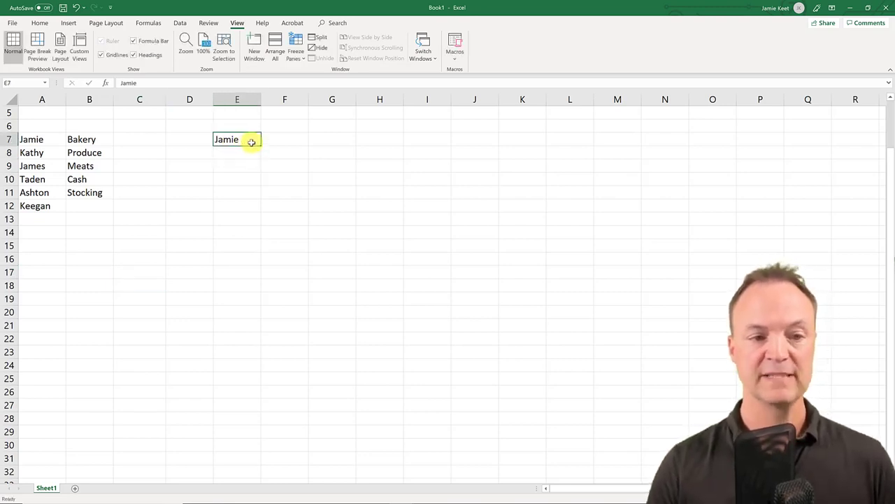
pyautogui.moveTo(261, 146); pyautogui.dragTo(246, 223)
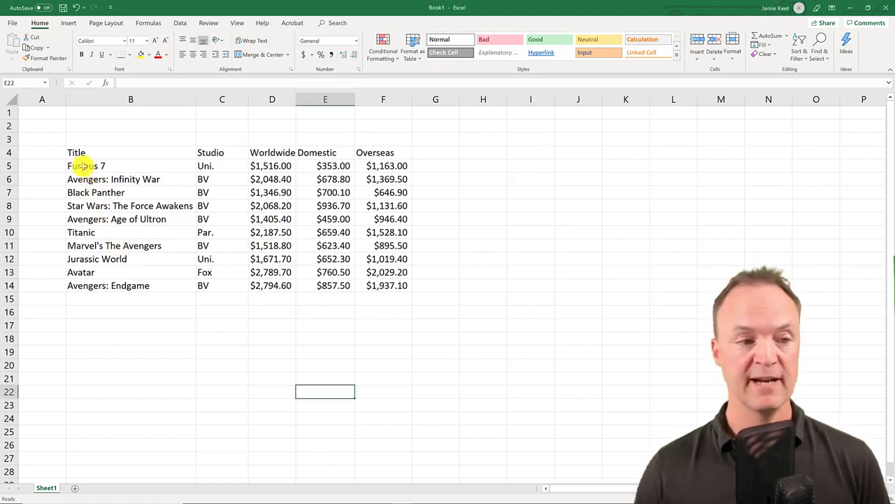
# Sort the movie rows in B5:F14 by title from A to Z, and re-sort them from Z to A.
pyautogui.click(82, 165)
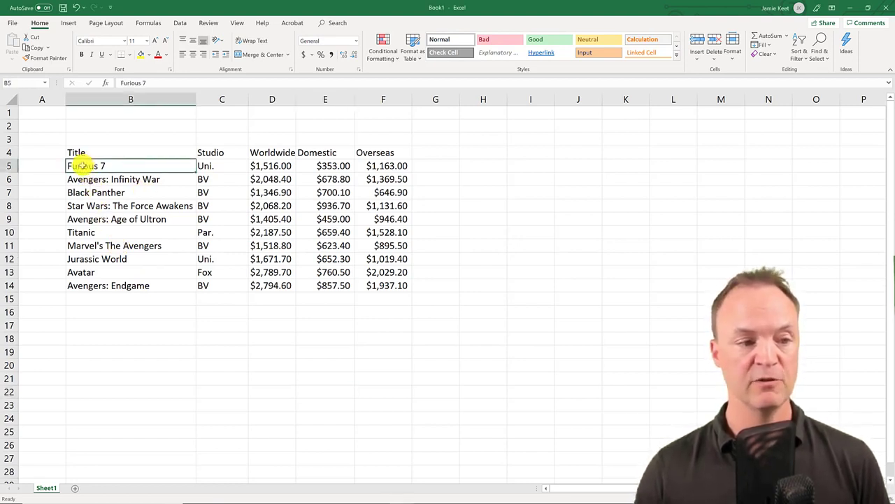
pyautogui.moveTo(82, 165); pyautogui.dragTo(398, 286)
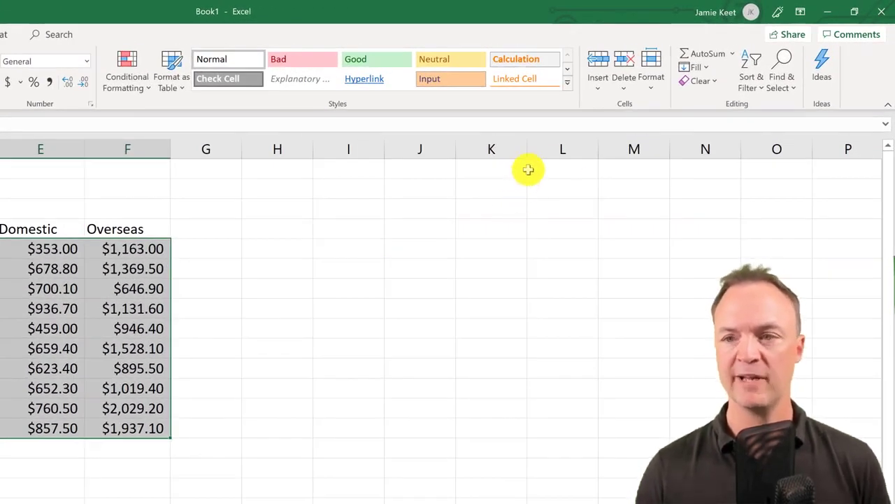
pyautogui.click(762, 82)
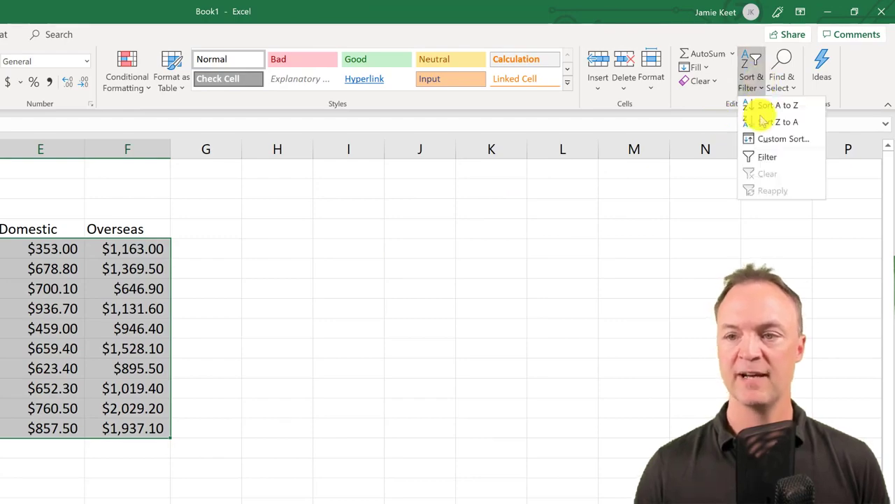
pyautogui.click(766, 107)
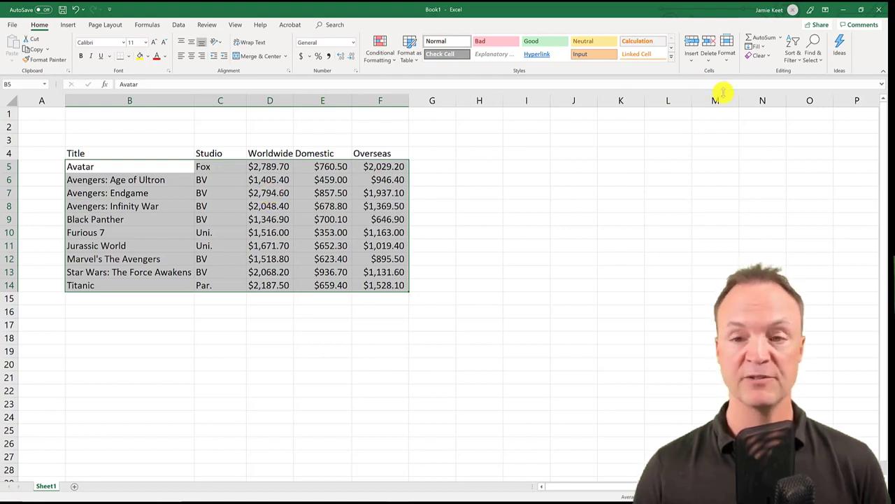
pyautogui.click(794, 54)
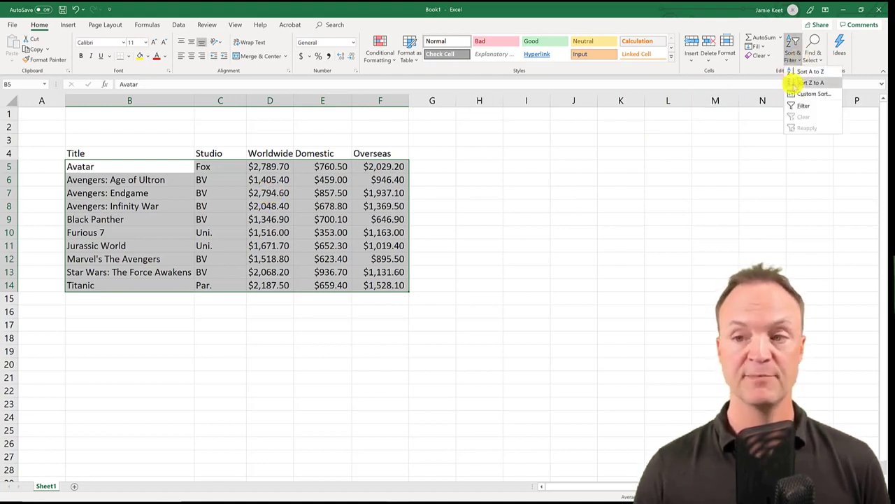
pyautogui.click(797, 82)
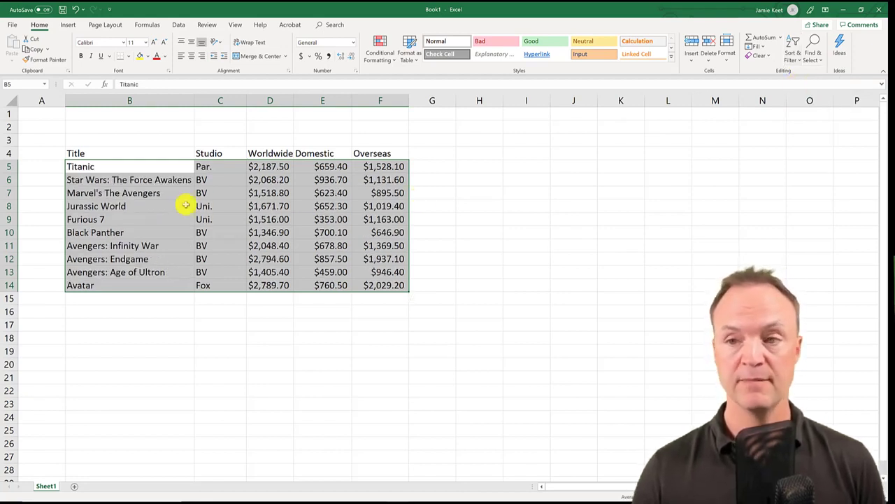
# Custom sort the movie rows by the Worldwide column on cell values, ordered Largest to Smallest.
pyautogui.click(795, 56)
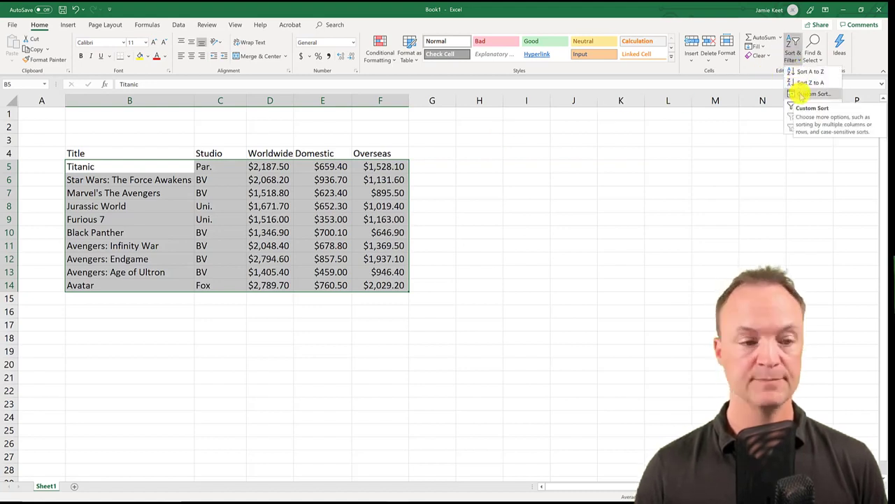
pyautogui.click(802, 94)
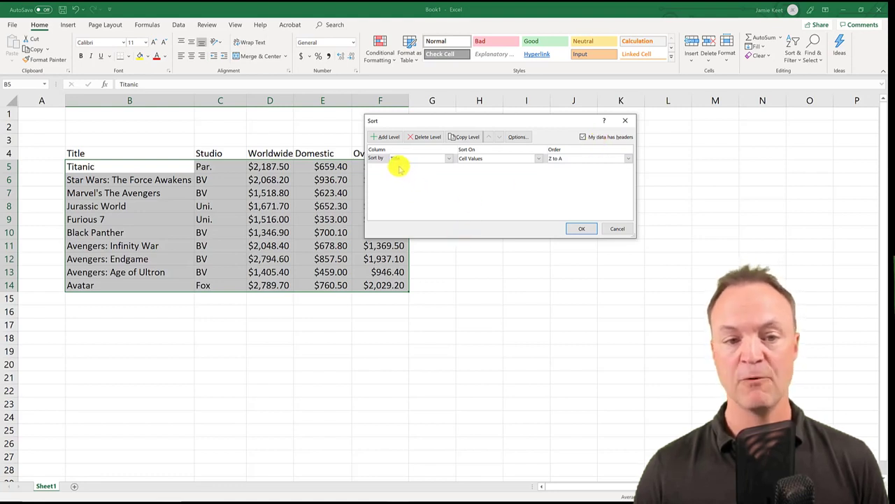
pyautogui.click(450, 160)
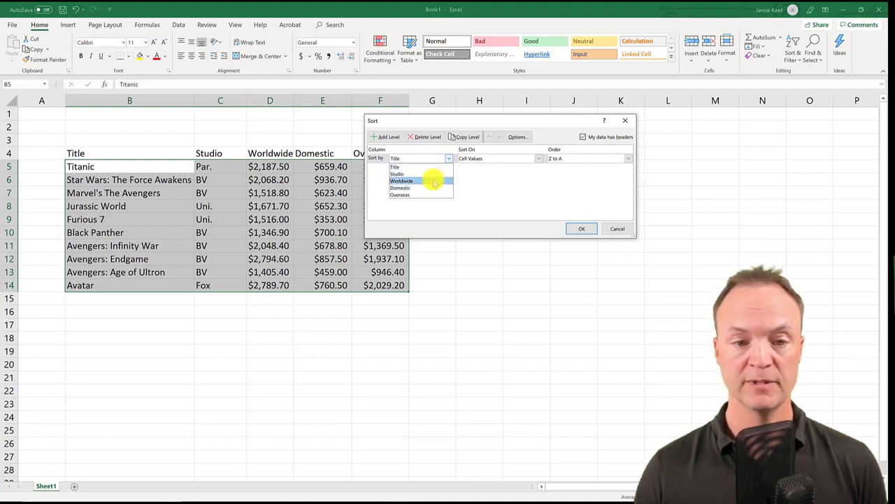
pyautogui.click(430, 179)
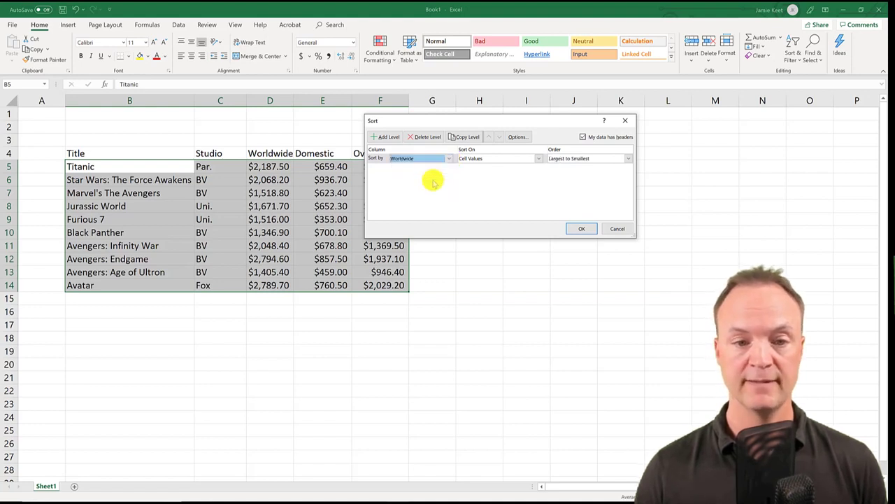
pyautogui.click(539, 160)
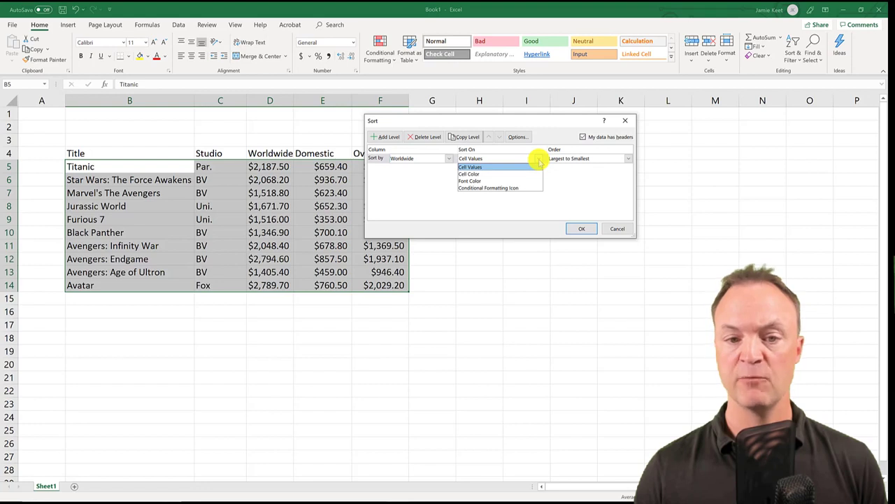
pyautogui.click(539, 160)
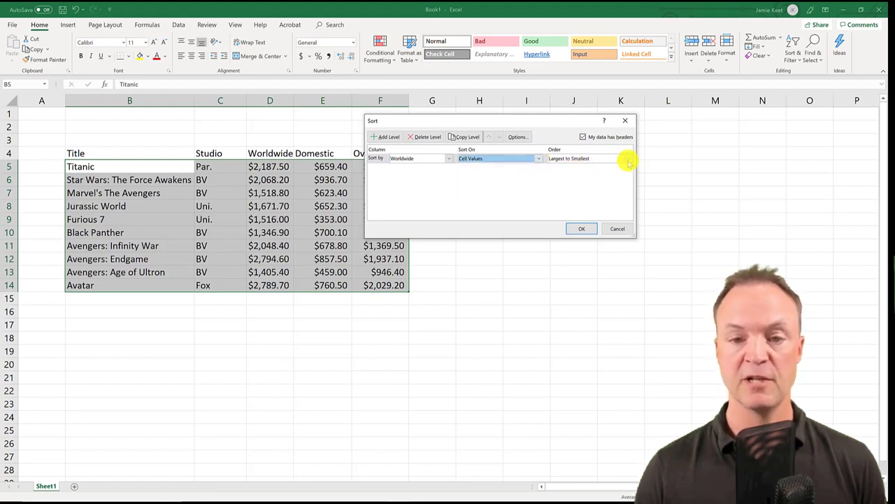
pyautogui.click(628, 159)
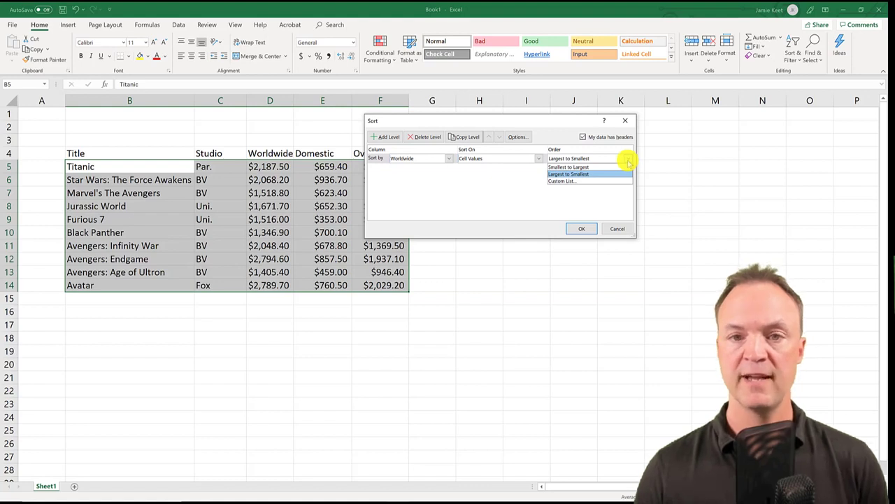
pyautogui.click(628, 161)
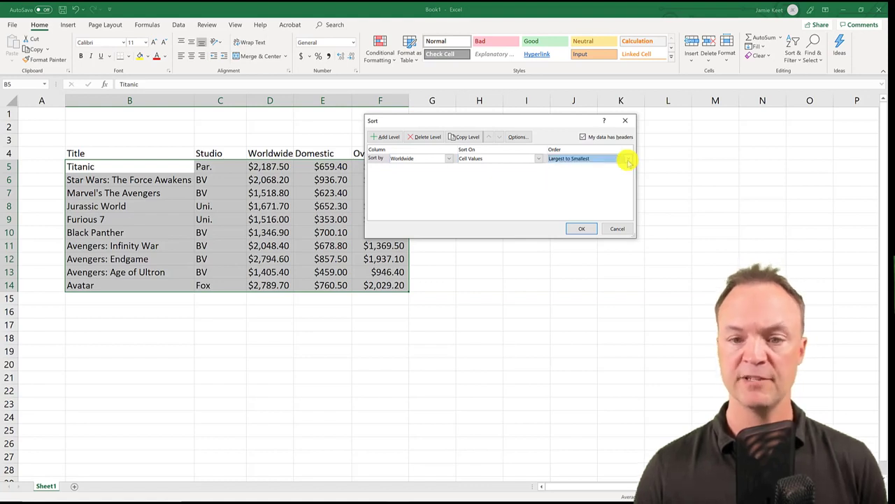
pyautogui.click(581, 229)
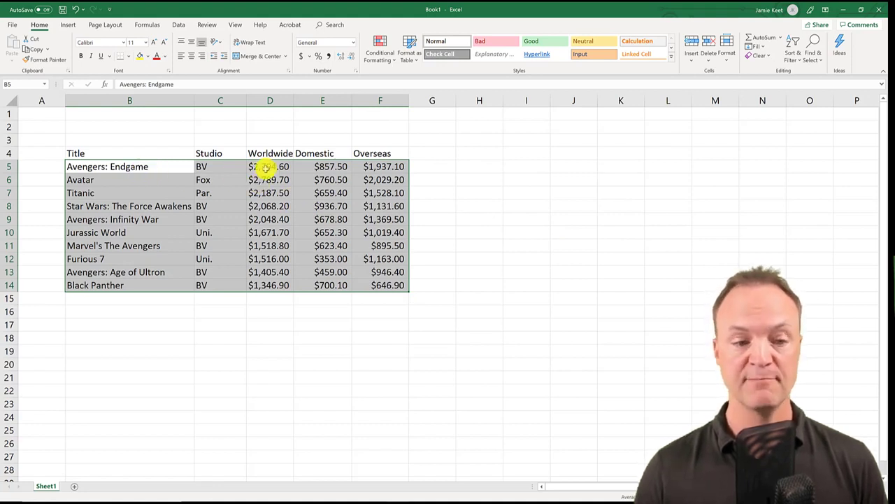
pyautogui.click(275, 335)
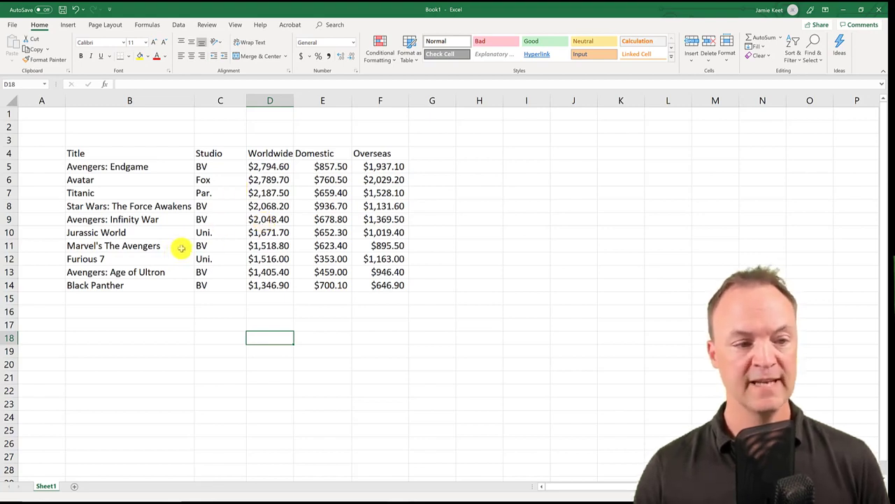
# Fill the Worldwide value of Jurassic World in D10 down into D11, and change its Domestic value in E10 to 612.3.
pyautogui.click(260, 235)
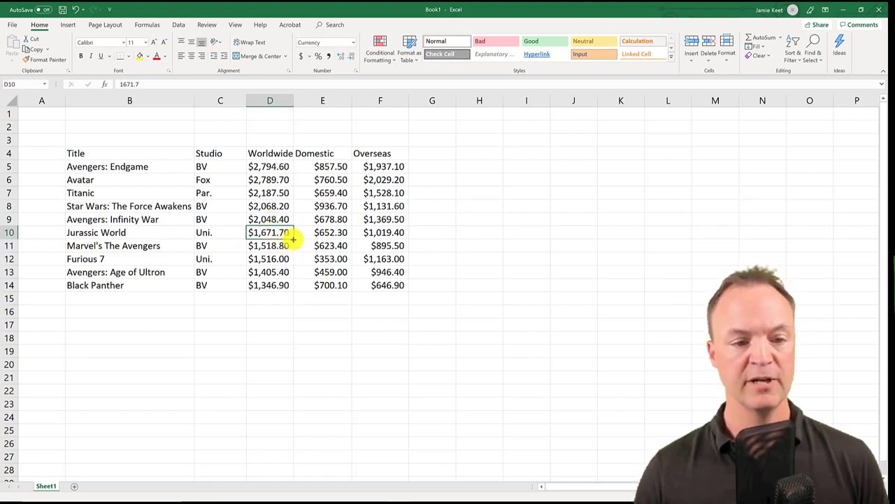
pyautogui.moveTo(294, 239); pyautogui.dragTo(290, 247)
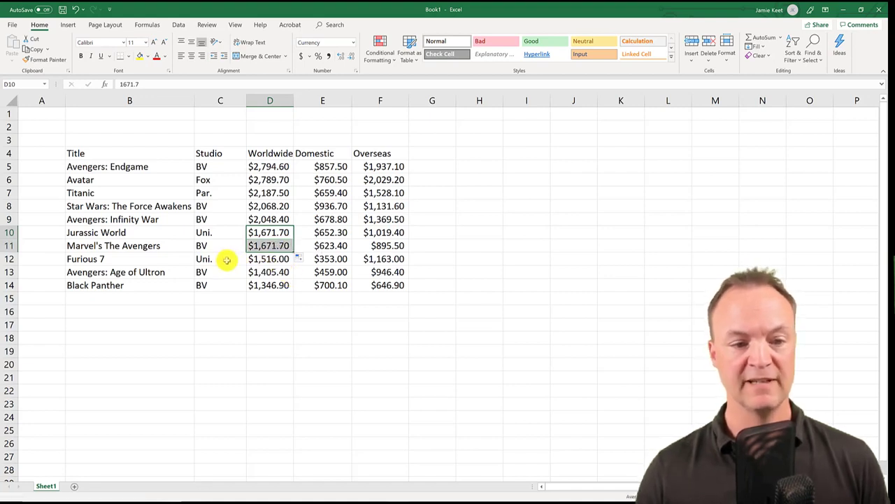
pyautogui.click(334, 231)
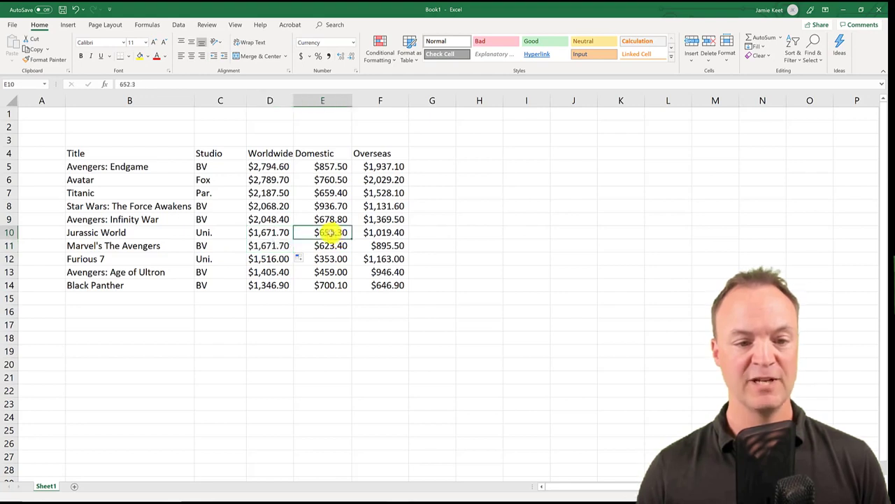
pyautogui.doubleClick(332, 232)
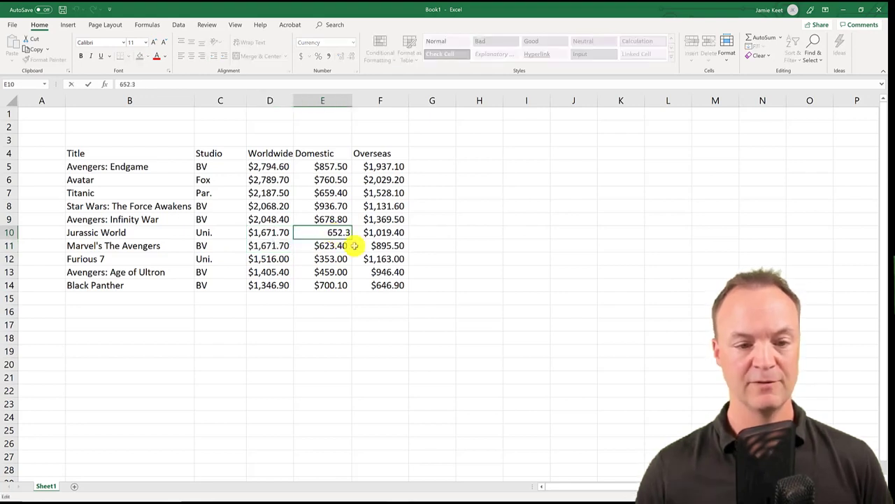
pyautogui.press('Delete')
pyautogui.write('1')
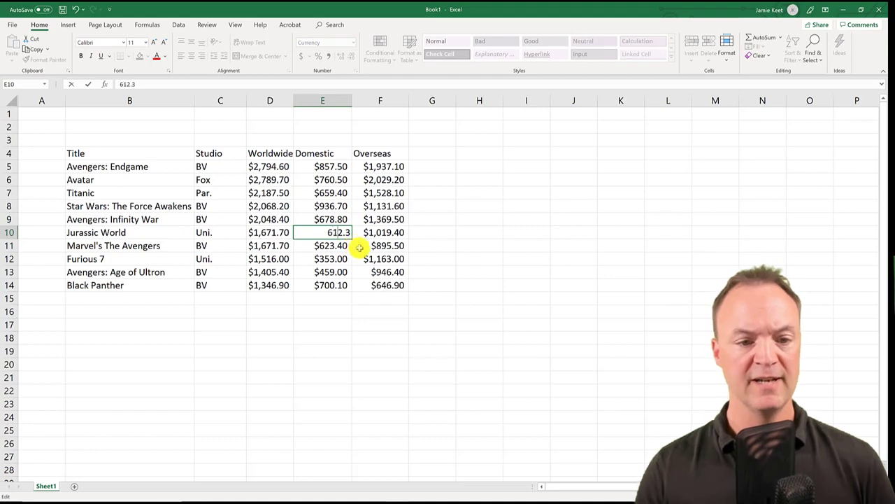
pyautogui.click(340, 258)
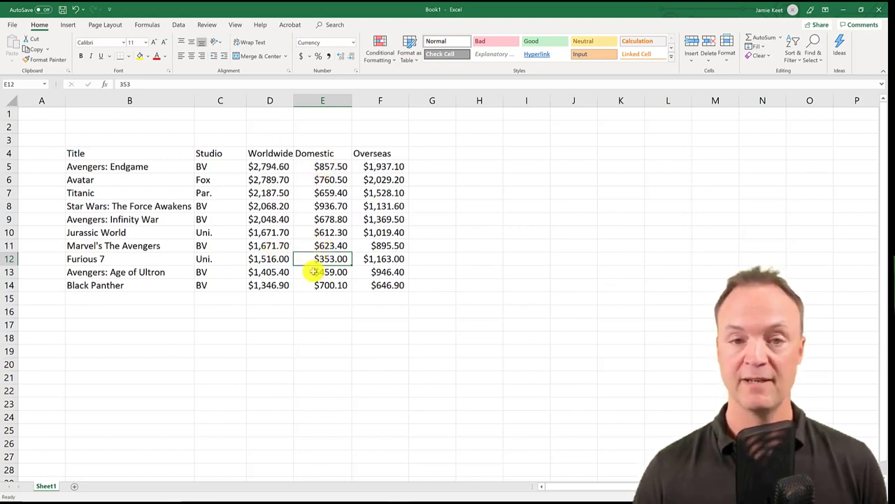
# Custom sort B5:F14 by Worldwide, adding a second level on Domestic cell values ordered Largest to Smallest.
pyautogui.click(92, 166)
pyautogui.moveTo(84, 167); pyautogui.dragTo(371, 290)
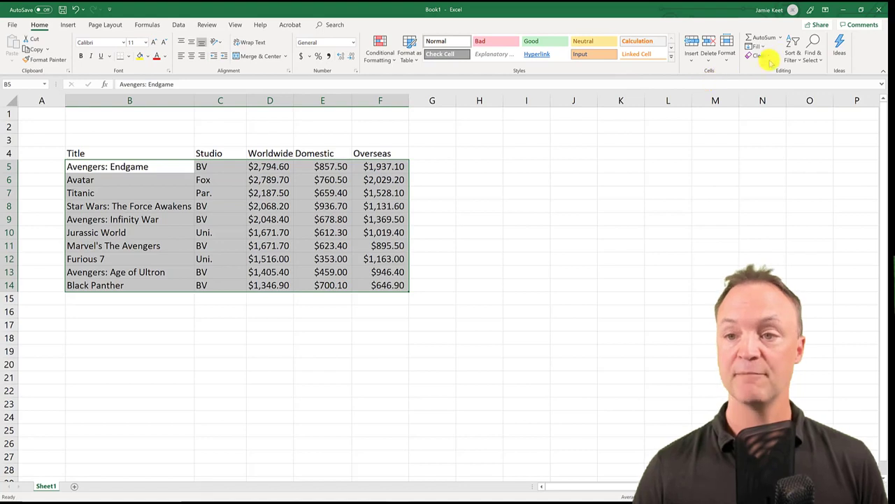
pyautogui.click(793, 56)
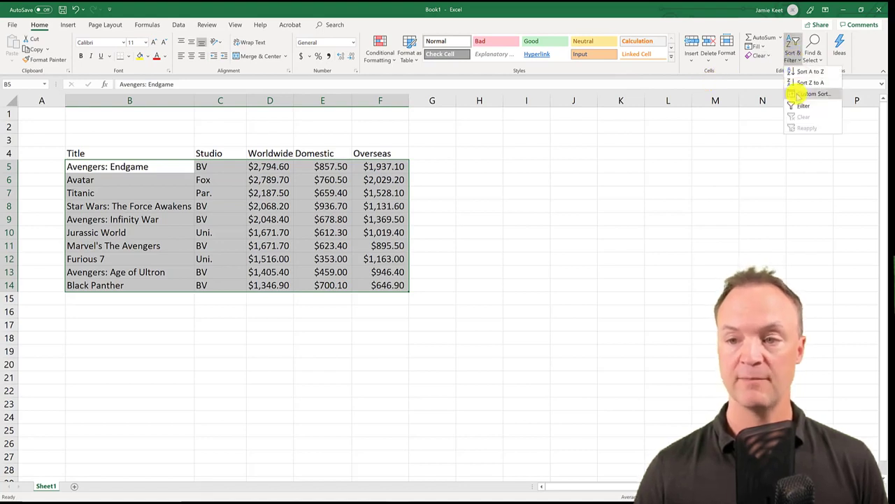
pyautogui.click(799, 94)
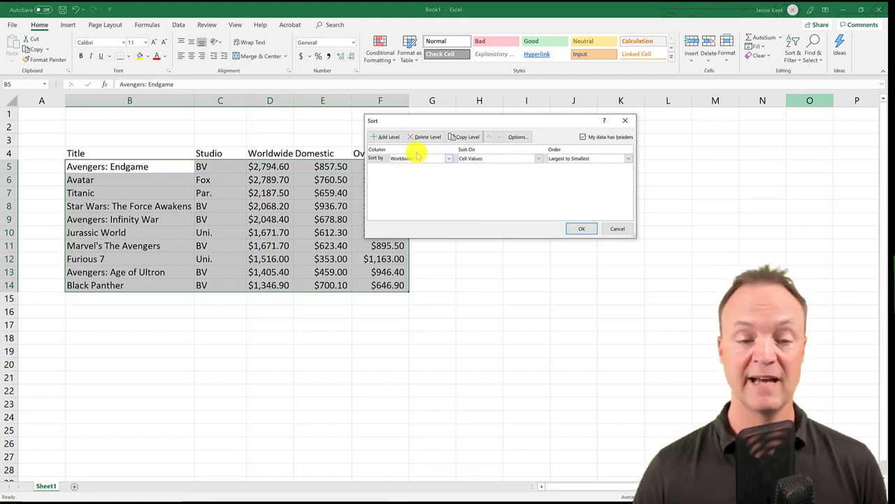
pyautogui.click(390, 137)
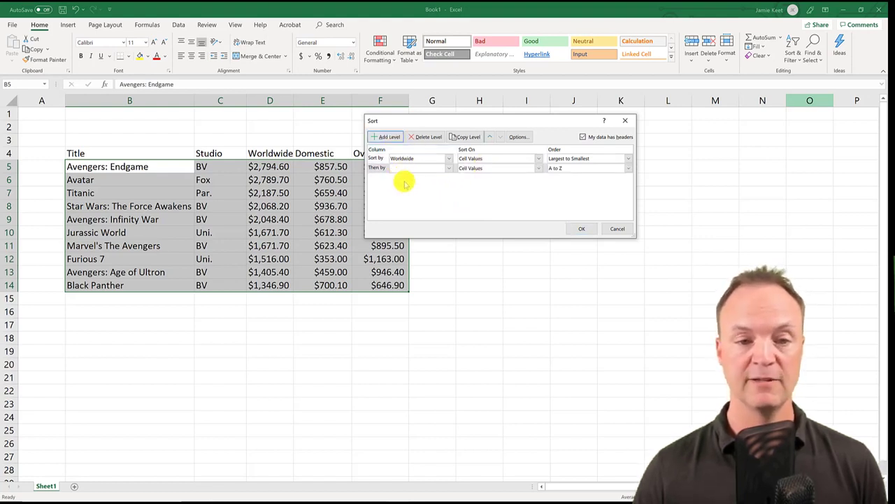
pyautogui.click(444, 168)
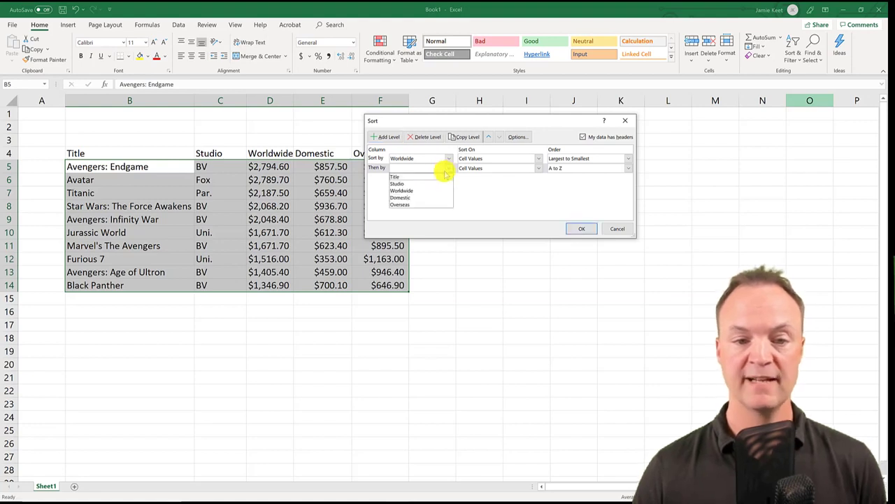
pyautogui.click(424, 197)
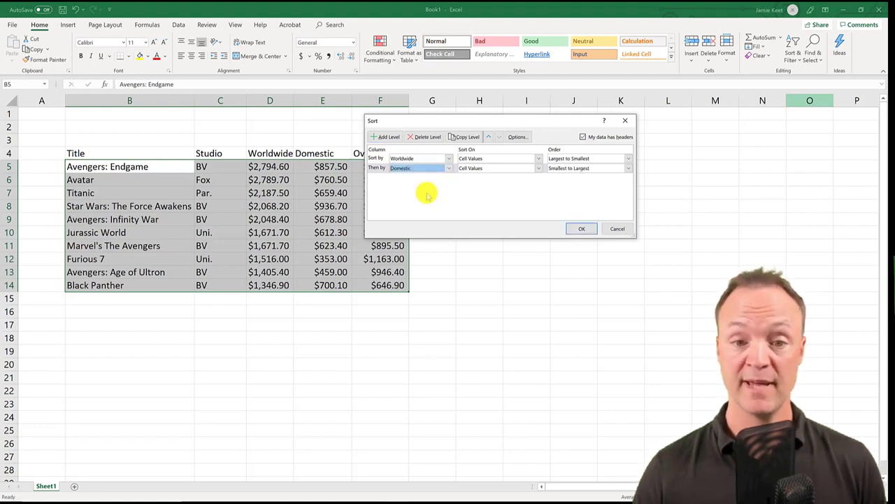
pyautogui.click(627, 168)
pyautogui.click(584, 183)
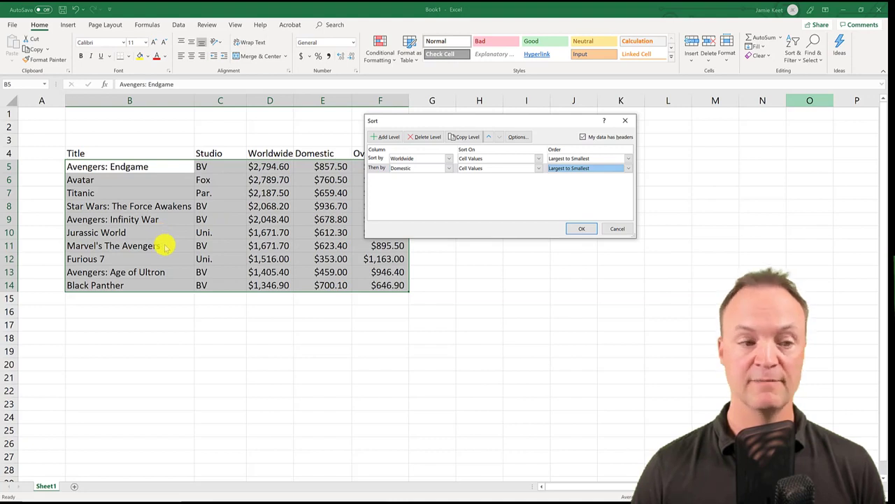
pyautogui.click(581, 229)
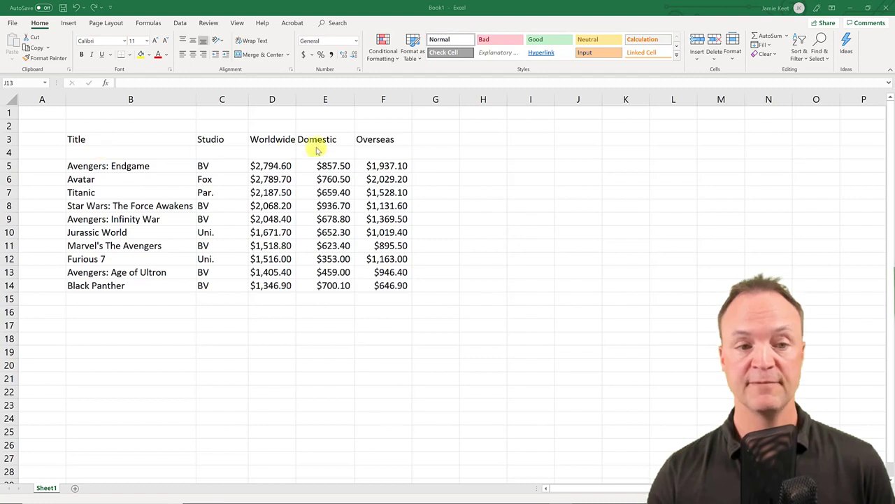
# Add filters to the blank row B4:F4 beneath the movie table's headings.
pyautogui.click(125, 154)
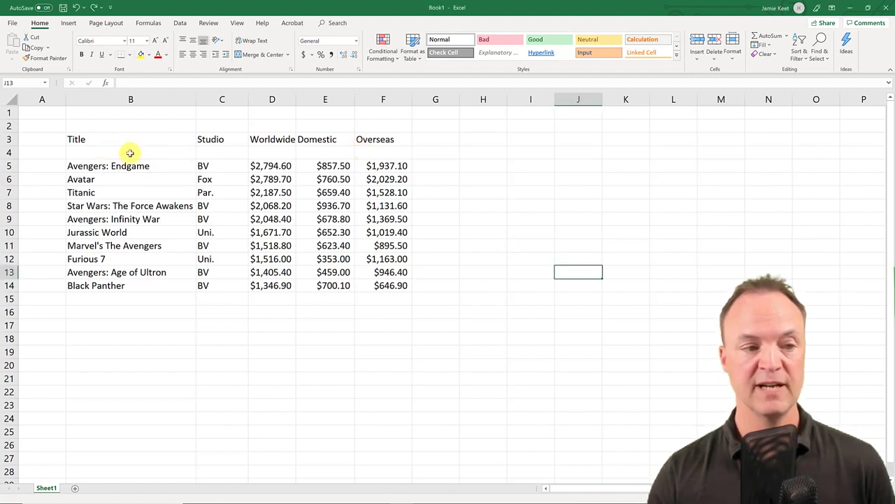
pyautogui.moveTo(147, 153); pyautogui.dragTo(384, 154)
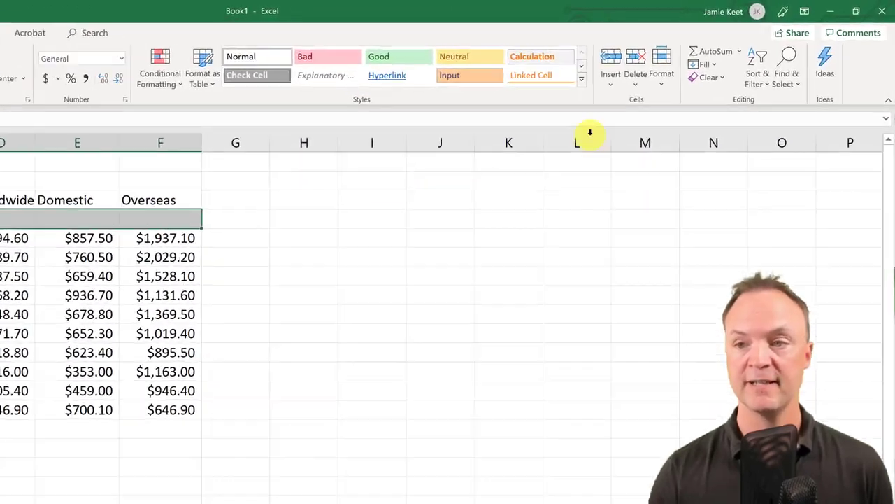
pyautogui.click(753, 94)
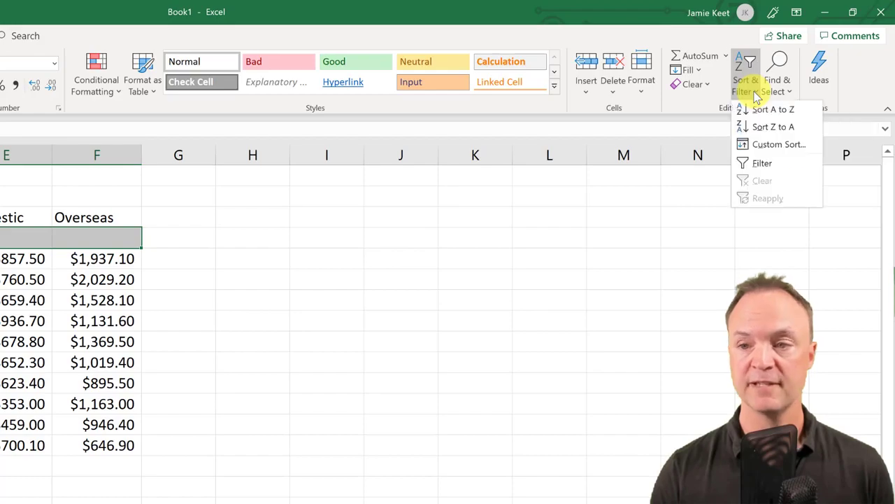
pyautogui.click(762, 164)
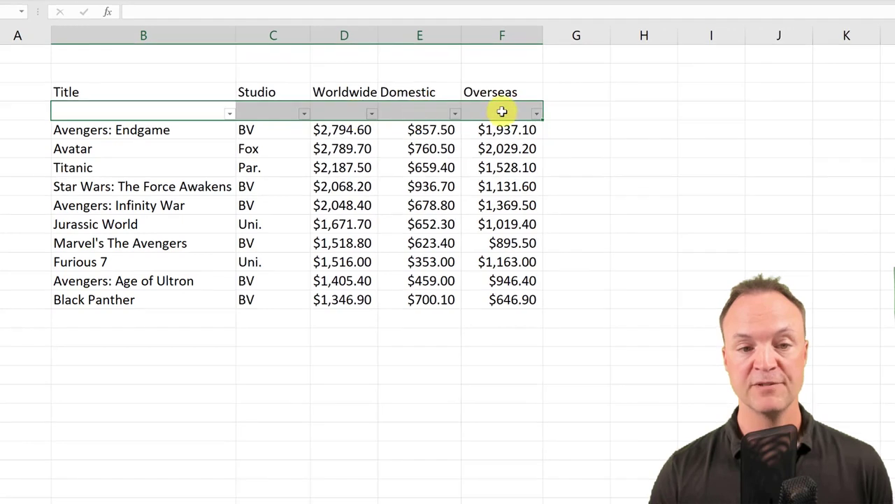
pyautogui.click(339, 374)
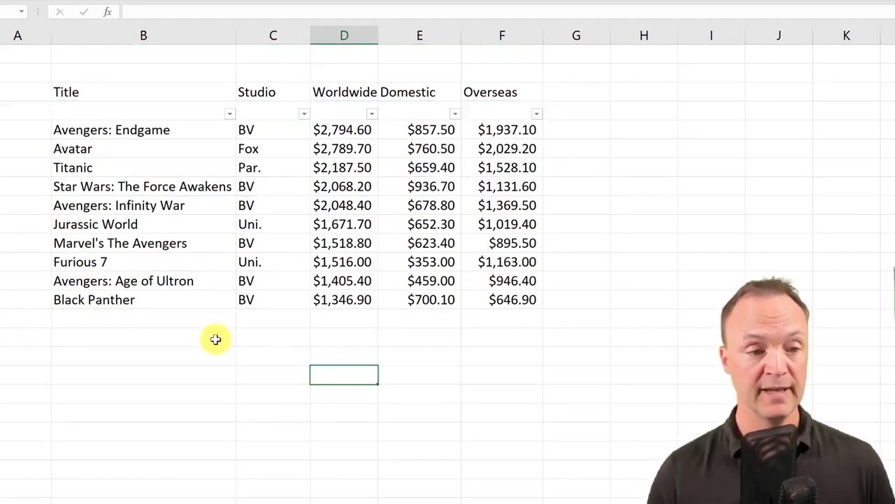
# Filter the Title column to show only Black Panther.
pyautogui.click(230, 114)
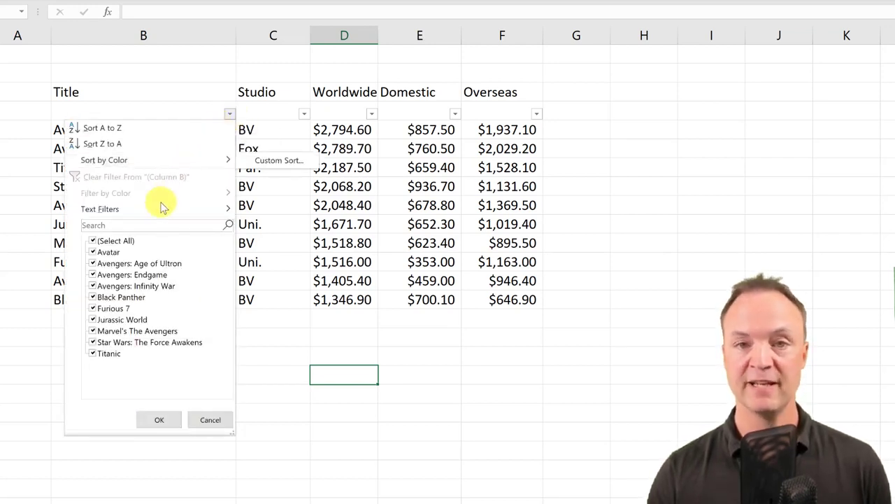
pyautogui.click(93, 242)
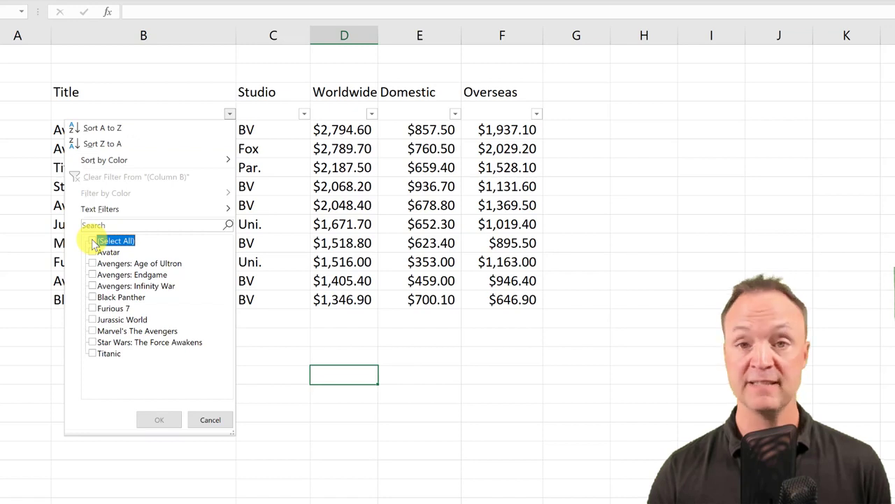
pyautogui.click(93, 298)
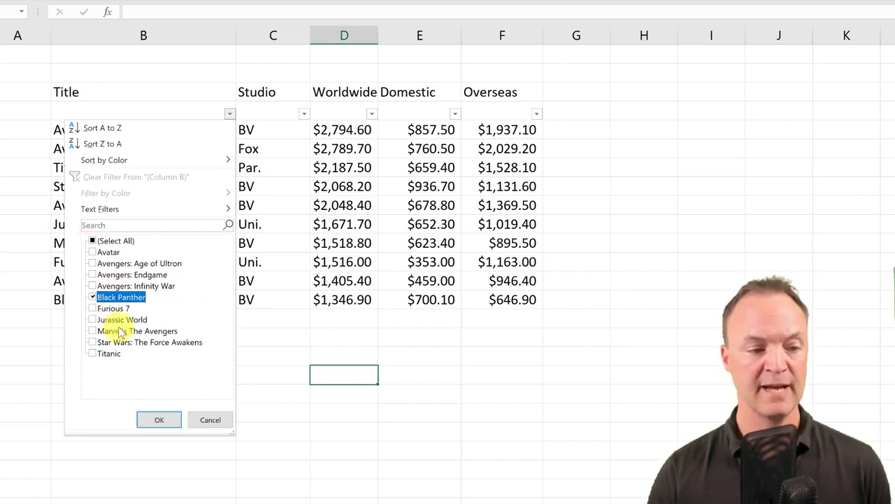
pyautogui.click(160, 421)
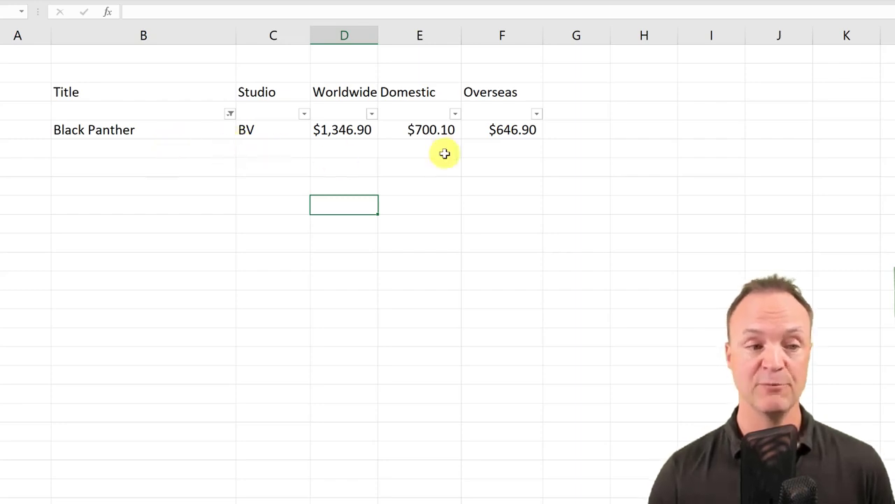
# Reselect all titles in the Title column's filter to show every movie again.
pyautogui.click(230, 113)
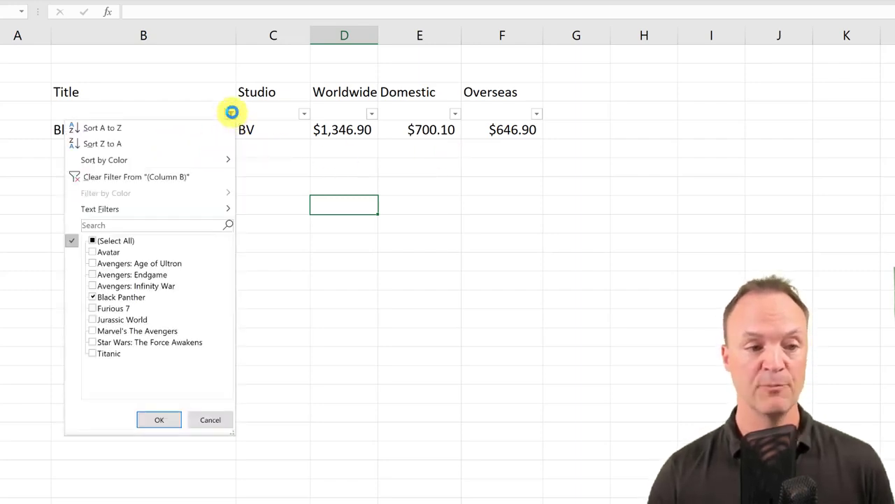
pyautogui.click(93, 241)
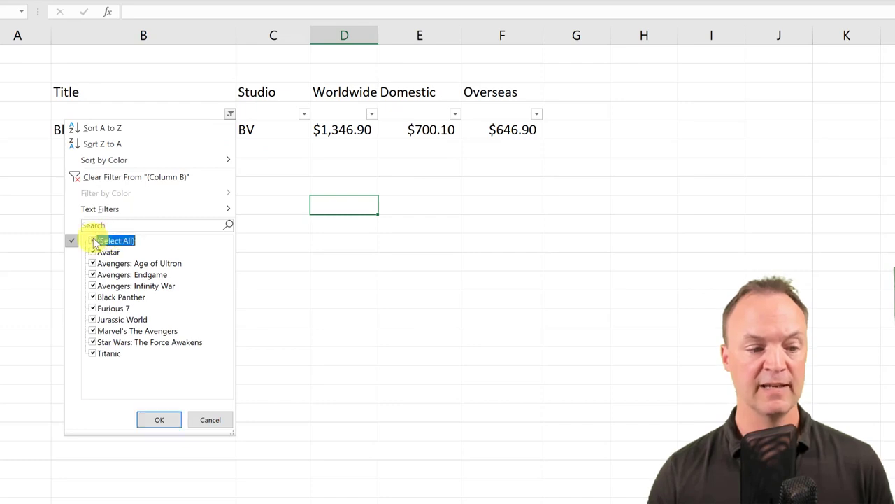
pyautogui.click(162, 421)
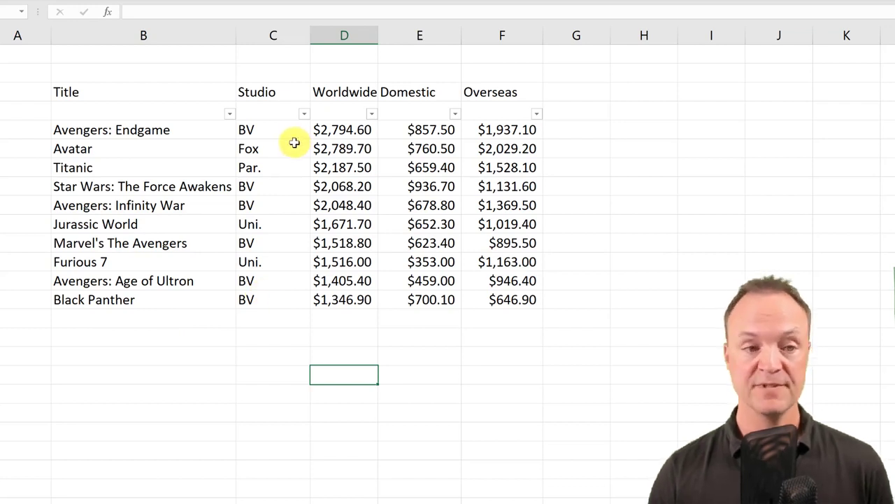
# Filter the Studio column to show only Uni. movies, and clear the filter from the table again.
pyautogui.click(302, 112)
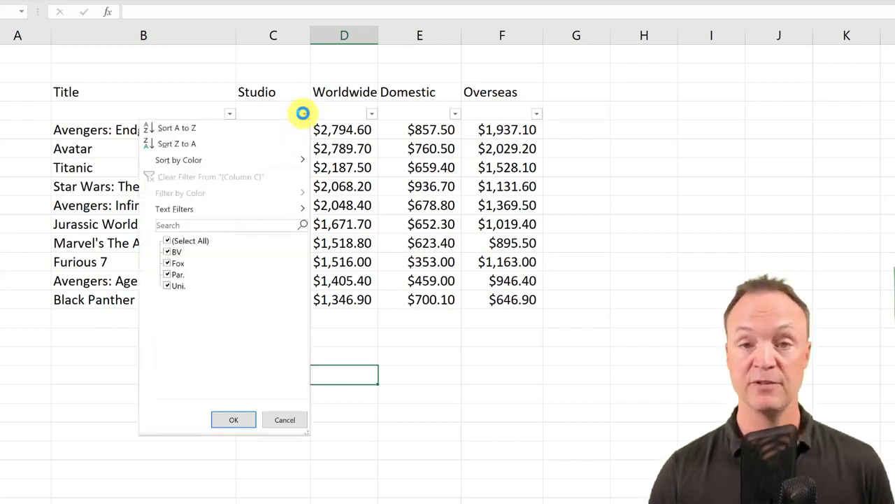
pyautogui.click(167, 241)
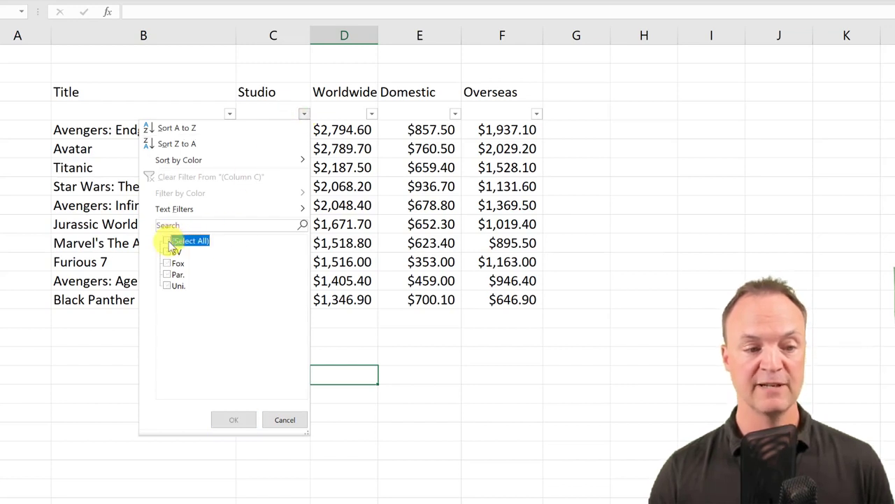
pyautogui.click(168, 287)
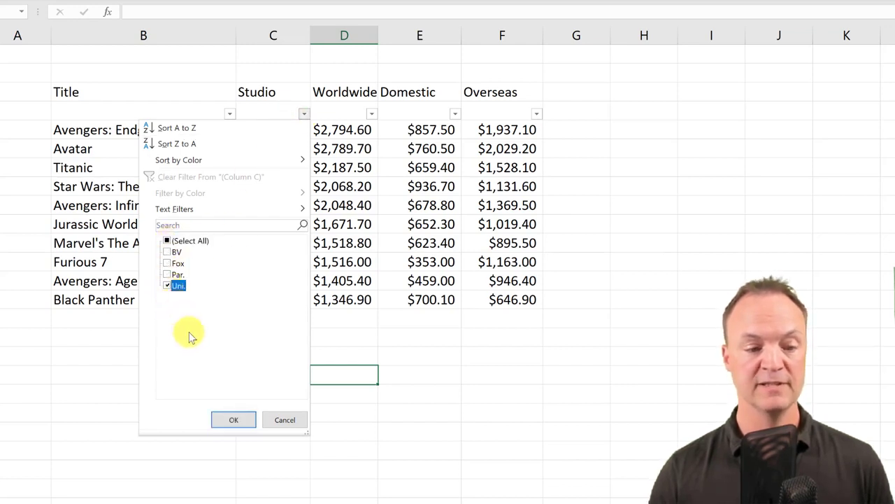
pyautogui.click(236, 421)
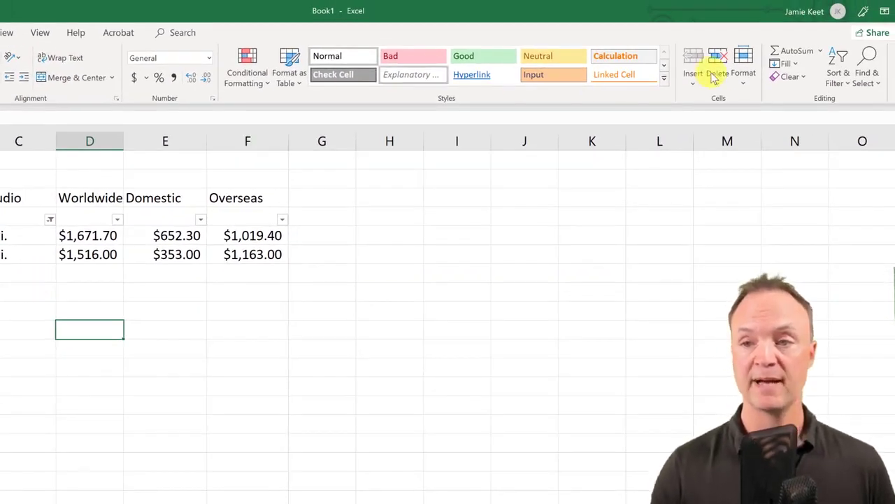
pyautogui.click(848, 80)
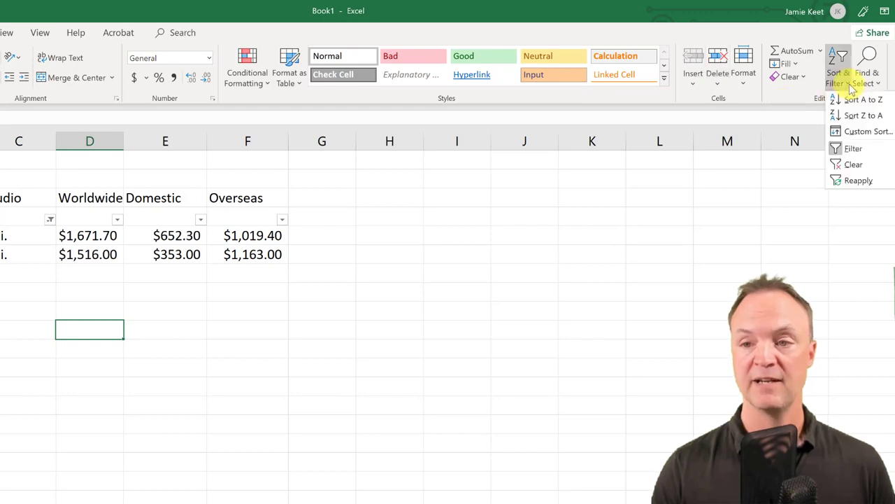
pyautogui.click(866, 164)
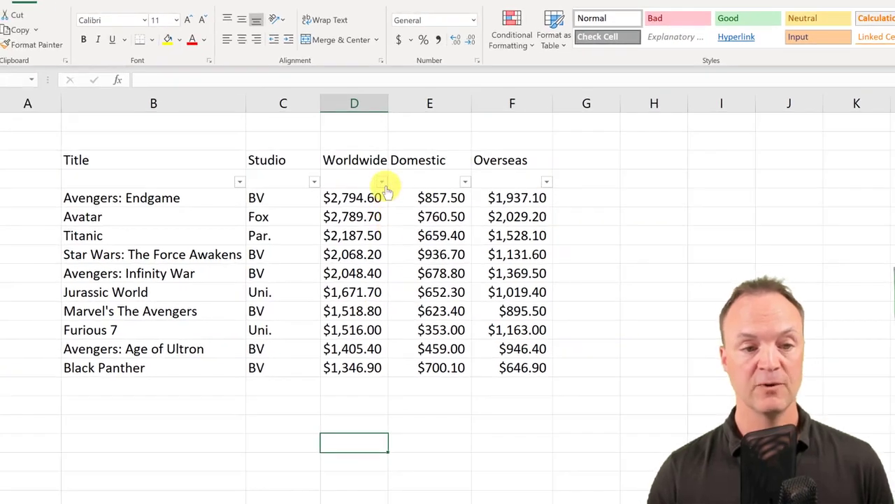
# Apply an Above Average number filter to the Worldwide column.
pyautogui.click(381, 182)
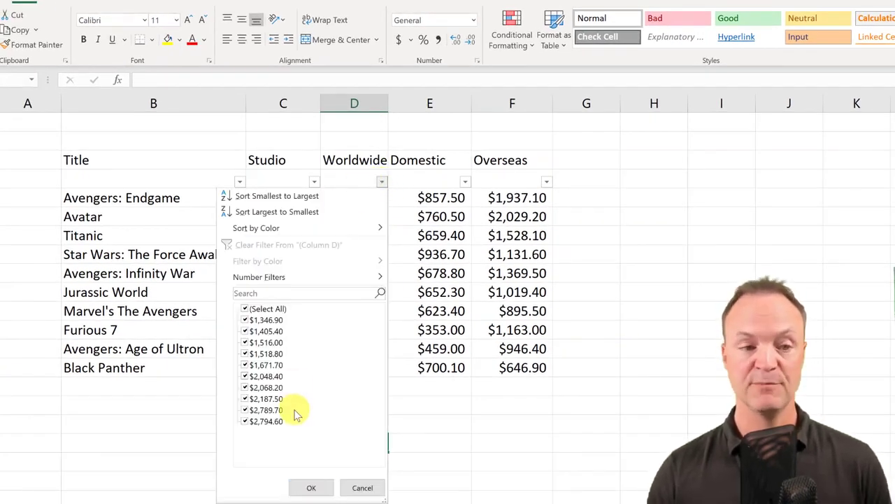
pyautogui.moveTo(337, 280)
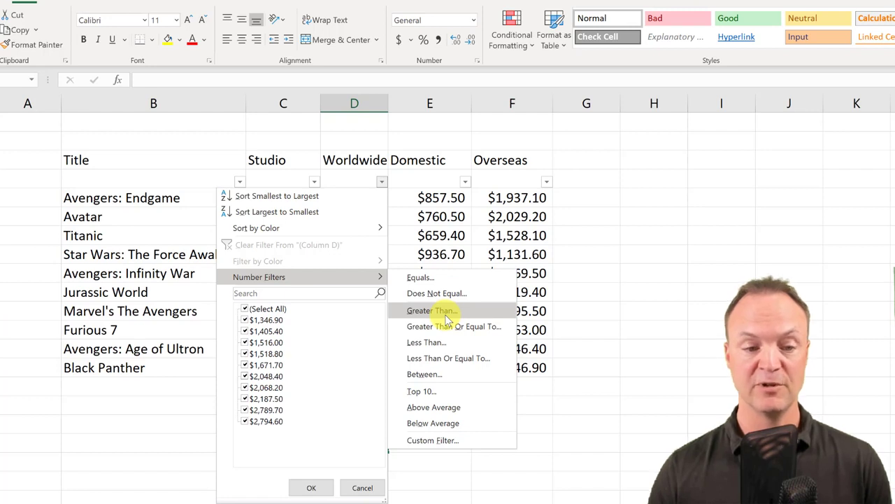
pyautogui.click(457, 413)
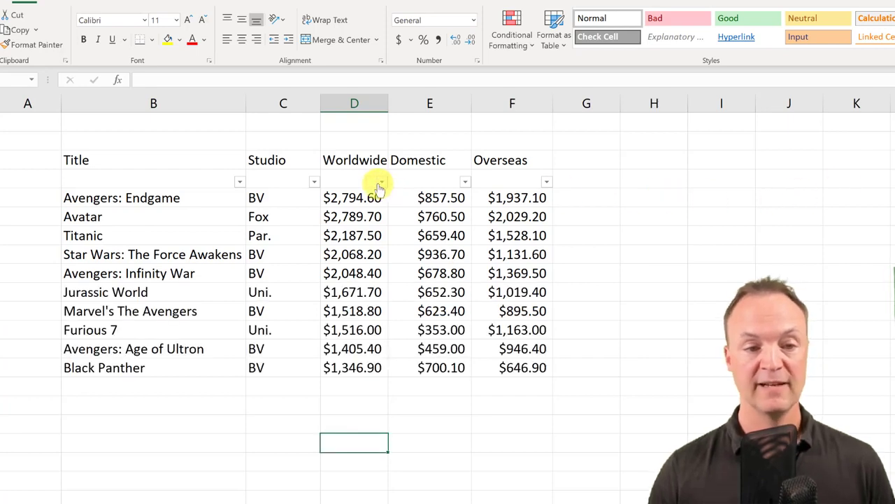
# Apply a custom number filter to the Worldwide column for values greater than 2000 and less than 2500.
pyautogui.click(378, 182)
pyautogui.moveTo(329, 283)
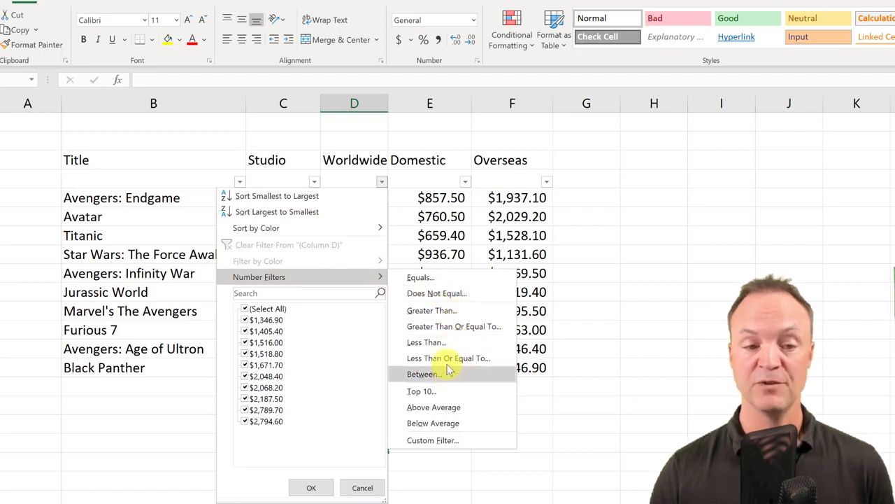
pyautogui.click(441, 440)
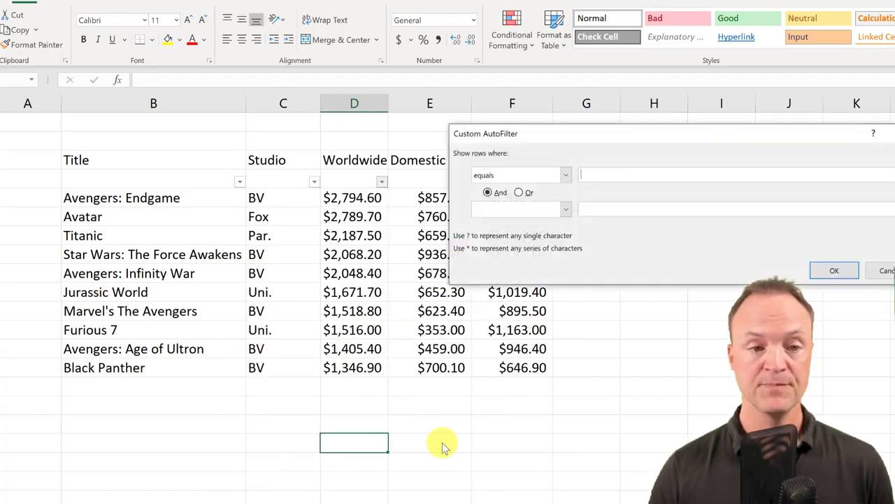
pyautogui.click(565, 176)
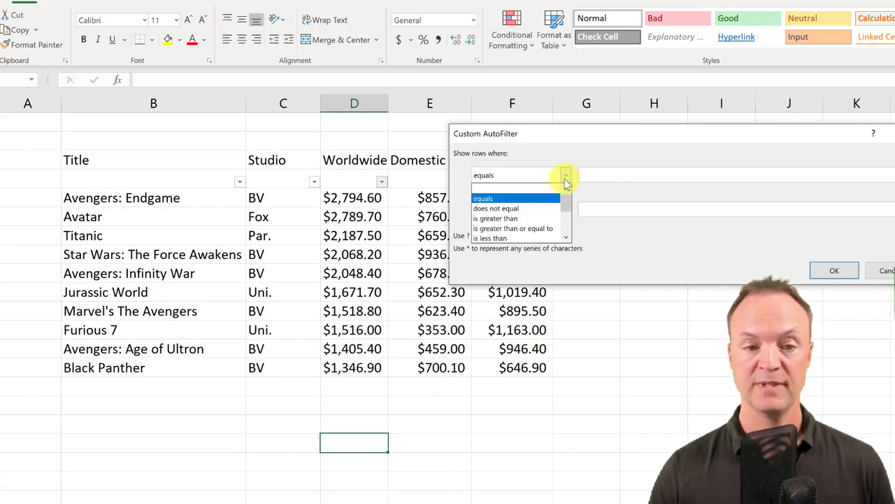
pyautogui.click(521, 218)
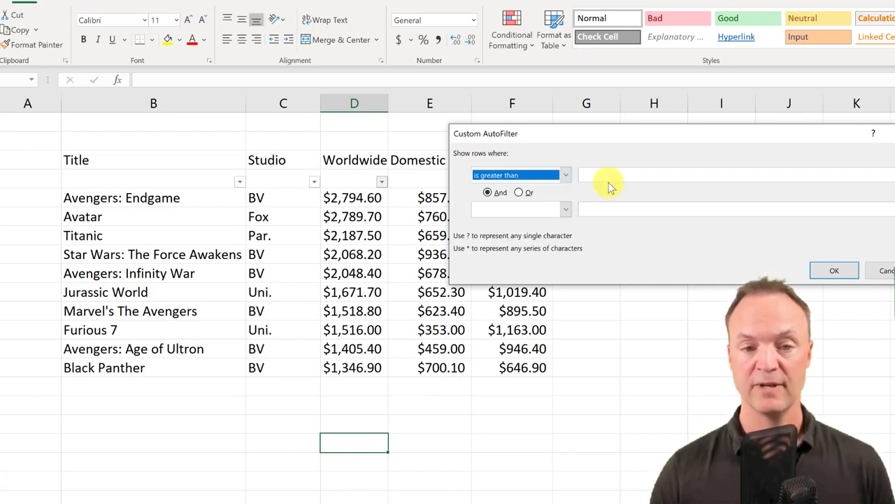
pyautogui.click(608, 174)
pyautogui.write('2000')
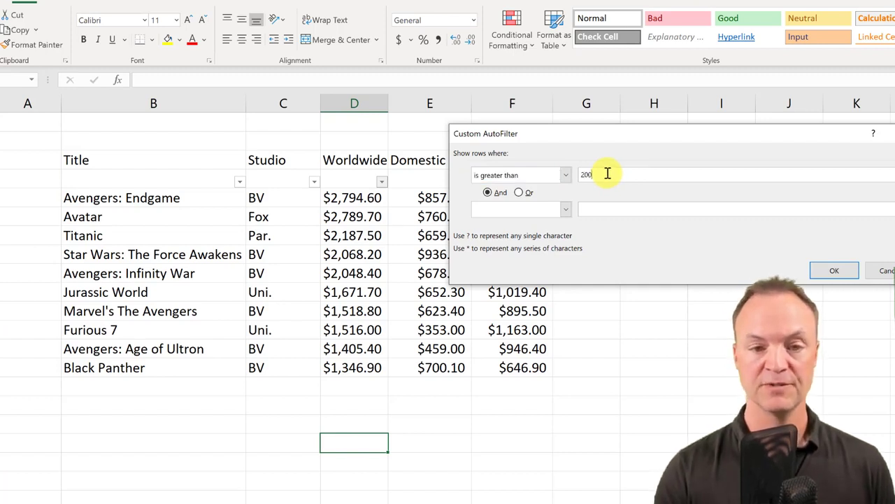
pyautogui.click(565, 209)
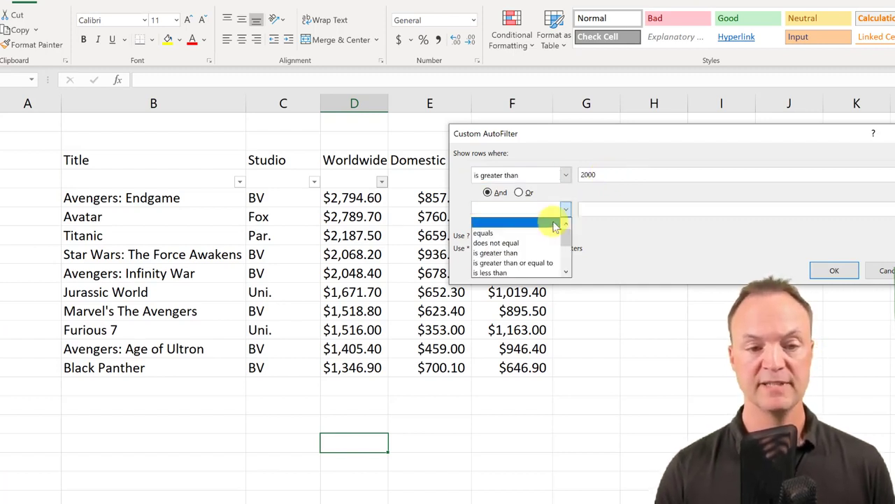
pyautogui.click(549, 271)
pyautogui.click(614, 207)
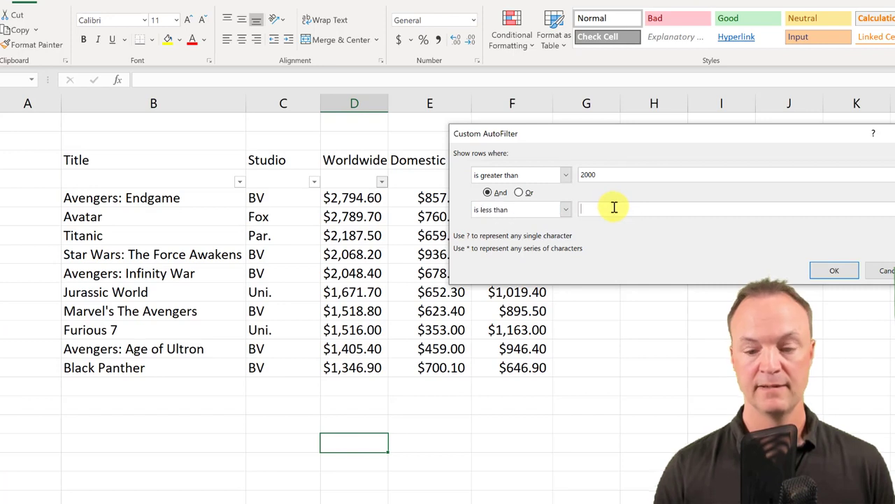
pyautogui.write('2500')
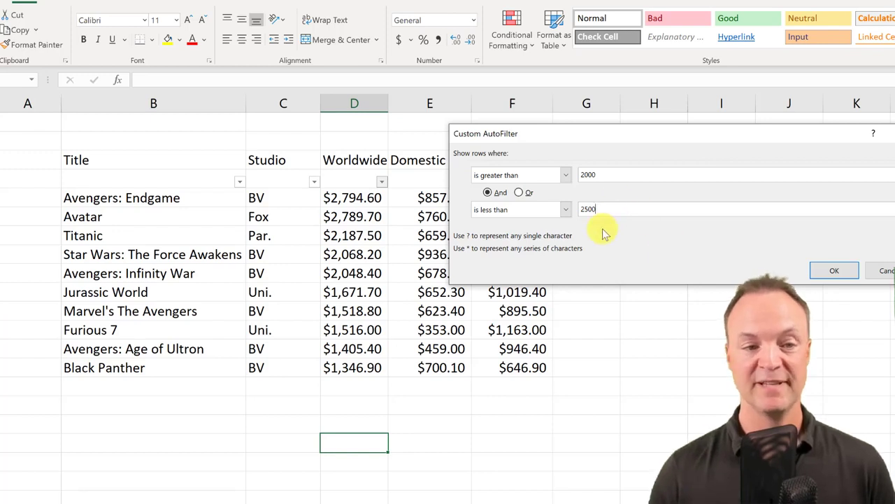
pyautogui.click(832, 273)
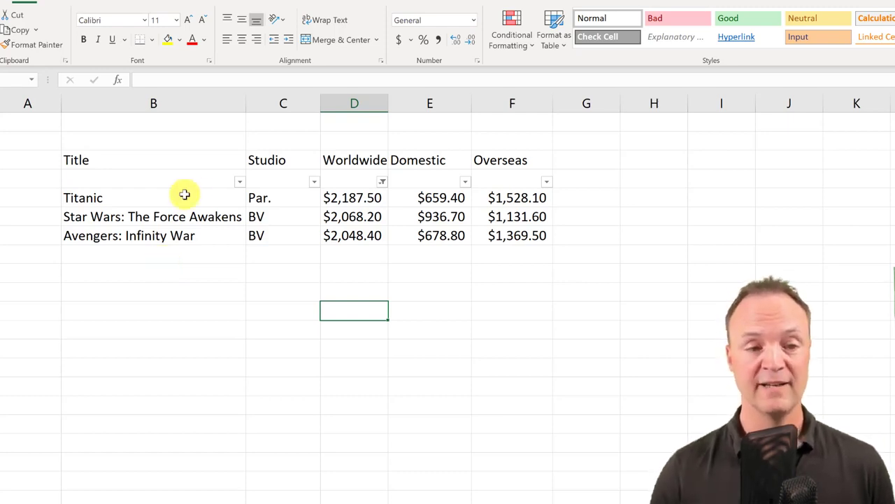
pyautogui.click(381, 181)
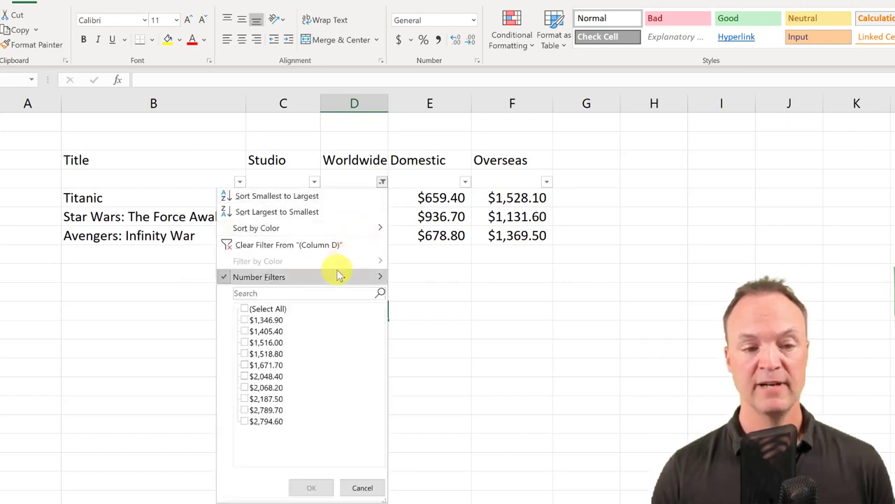
pyautogui.moveTo(363, 276)
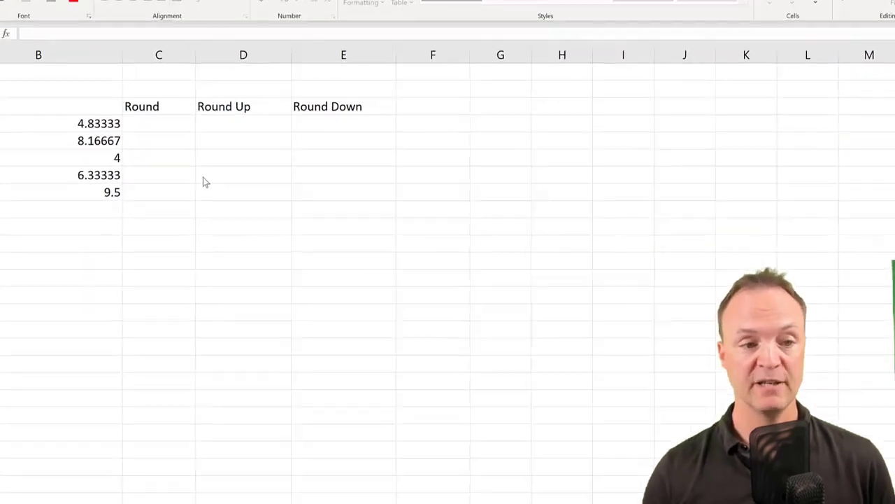
# Enter =ROUND(B4,0) in the first cell under the Round heading, C4, to round the number in B4 to zero decimals.
pyautogui.click(153, 120)
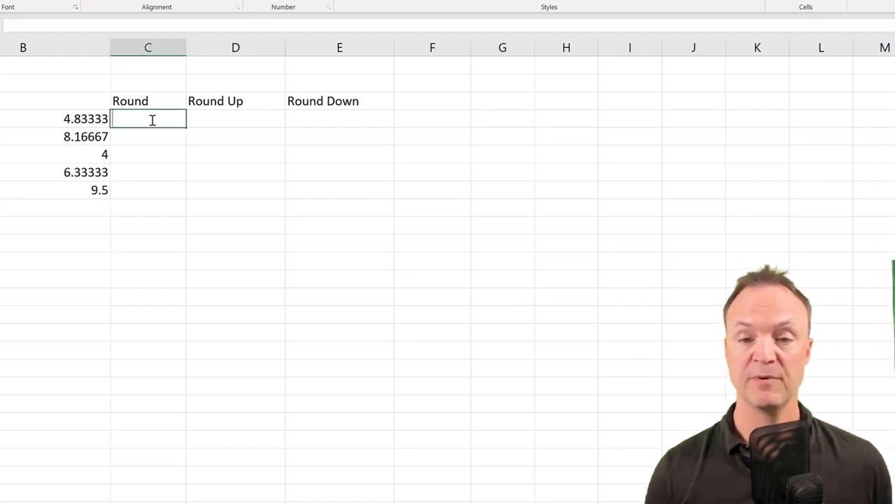
pyautogui.write('=')
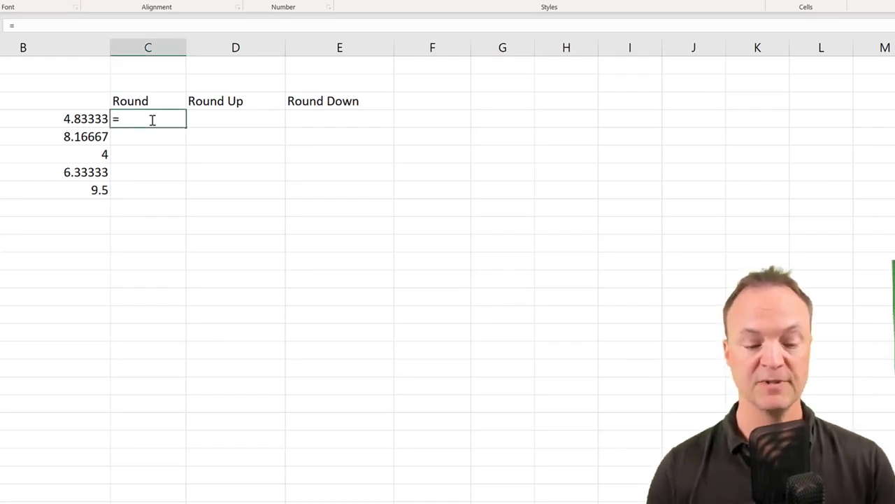
pyautogui.write('roun')
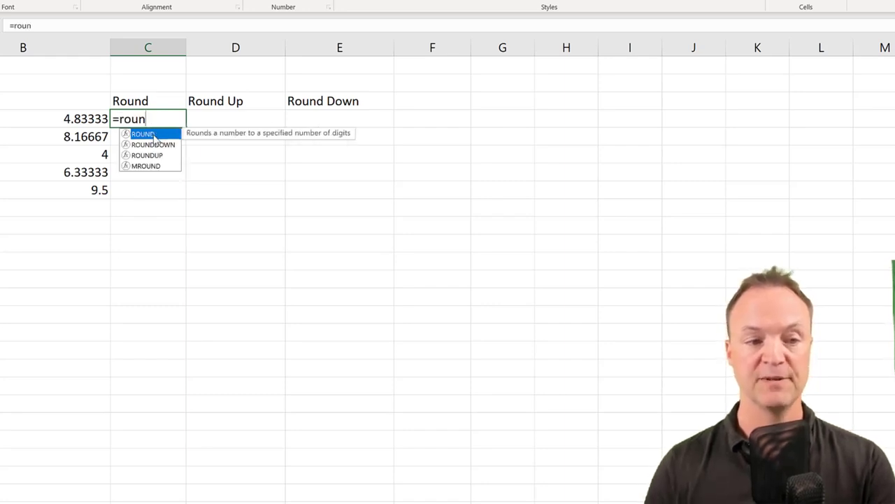
pyautogui.doubleClick(155, 136)
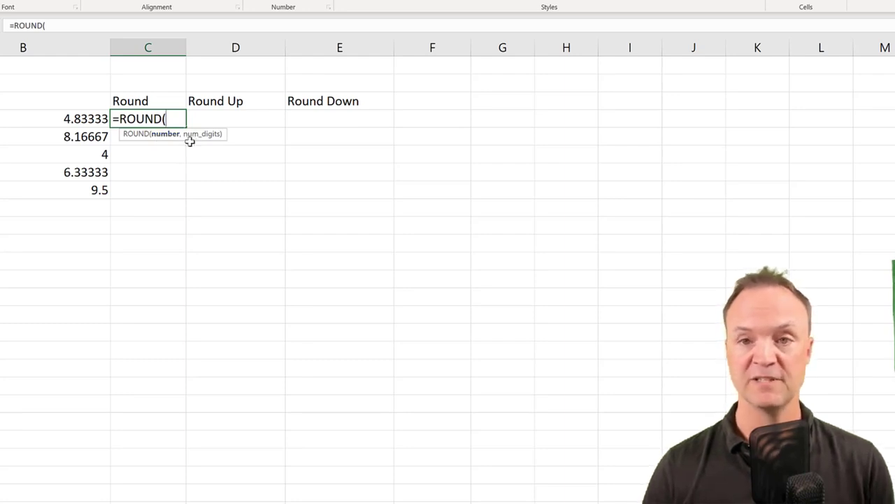
pyautogui.click(85, 118)
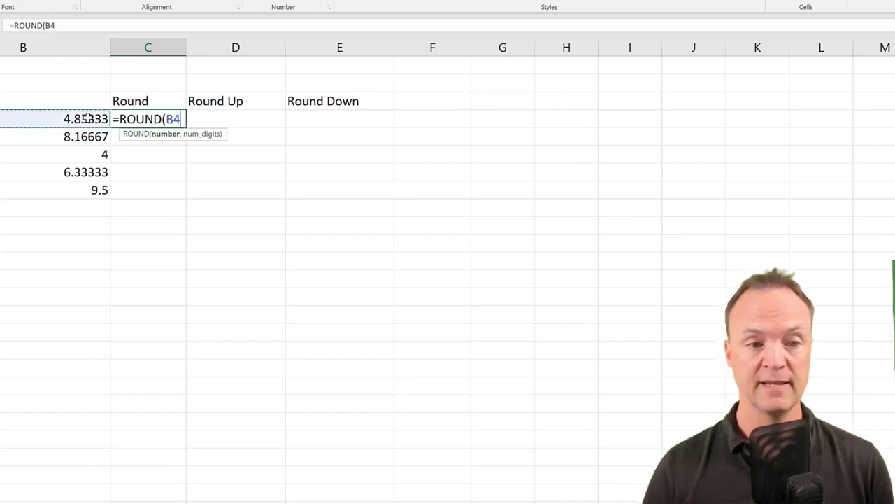
pyautogui.write(',')
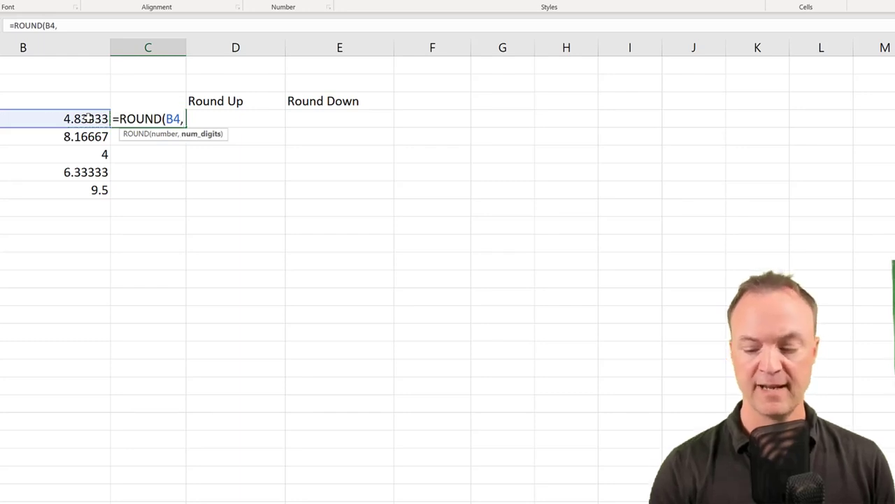
pyautogui.write('0')
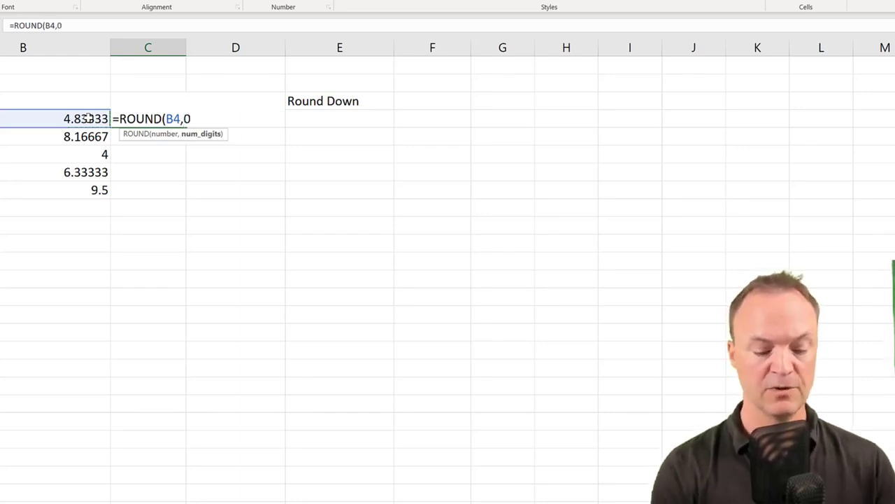
pyautogui.write(')')
pyautogui.hotkey('ctrl', 'Return')
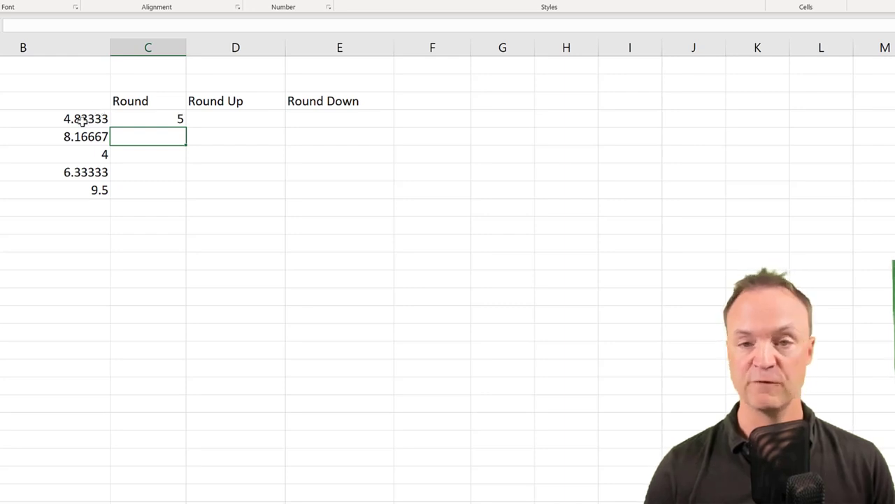
# Fill the ROUND formula from C4 down the Round column to C8.
pyautogui.click(161, 119)
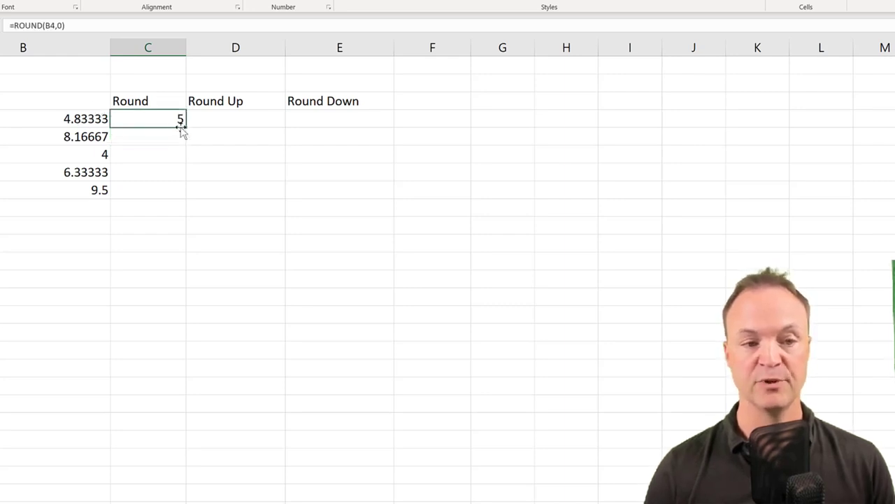
pyautogui.moveTo(186, 127); pyautogui.dragTo(181, 190)
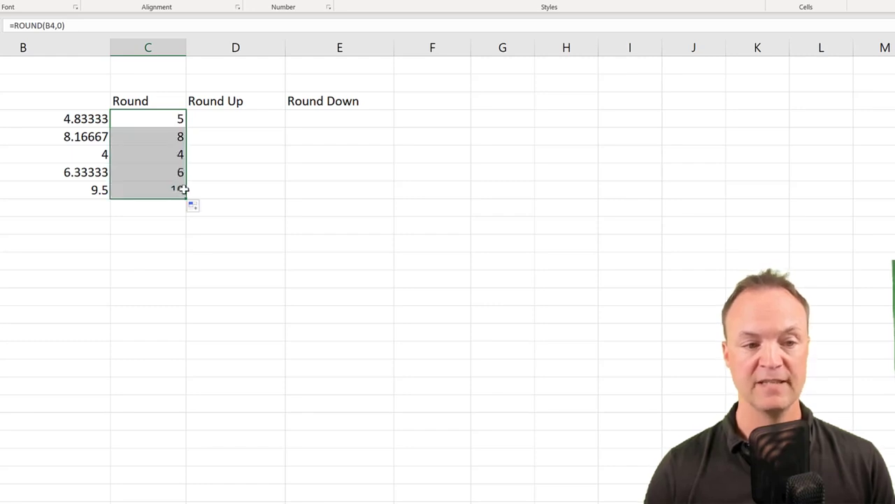
pyautogui.click(166, 220)
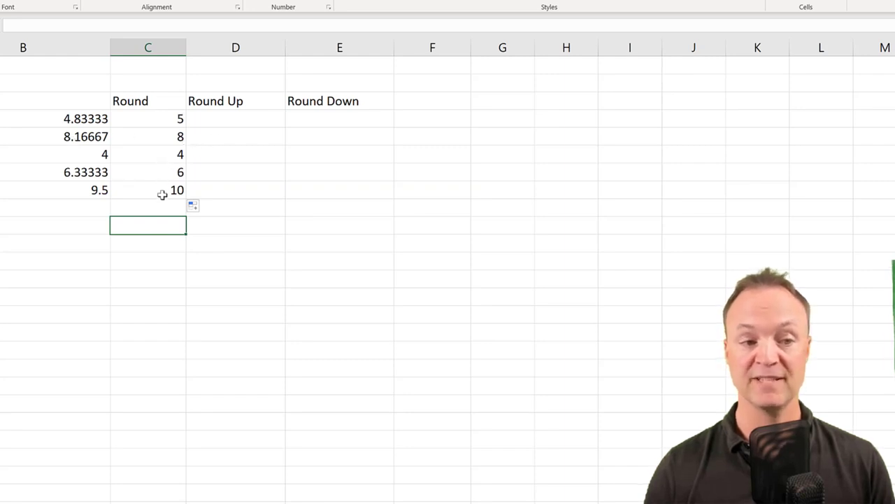
# Enter =ROUNDUP(B4,0) in D4, the first cell under the Round Up heading.
pyautogui.click(227, 119)
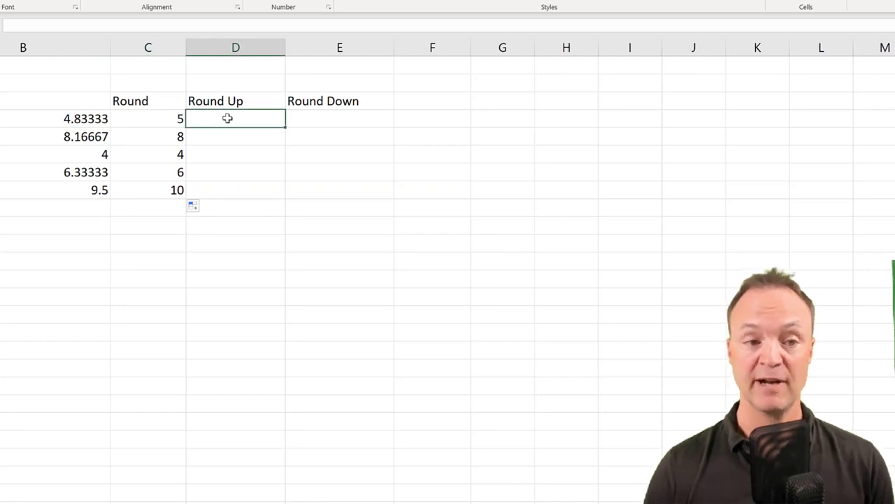
pyautogui.write('=')
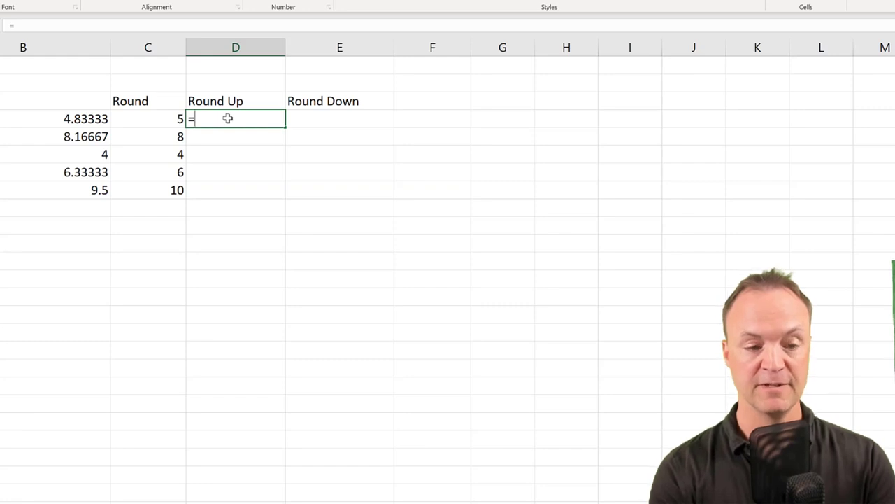
pyautogui.write('roun')
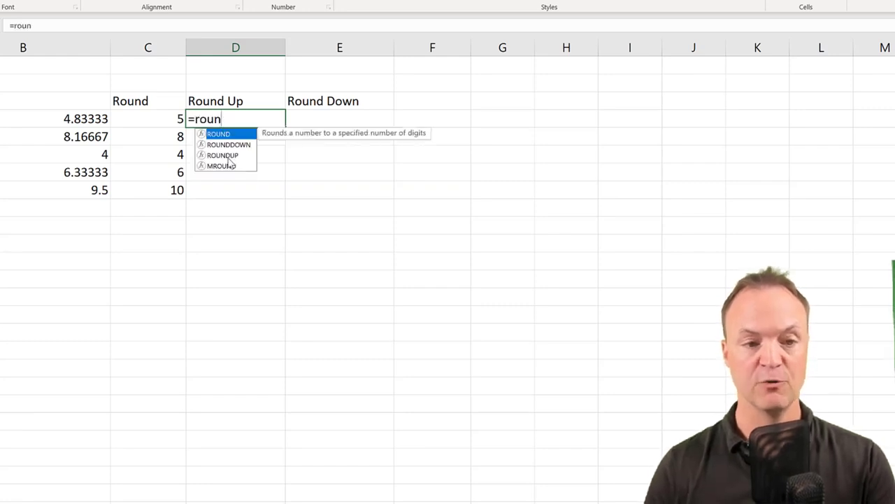
pyautogui.doubleClick(230, 156)
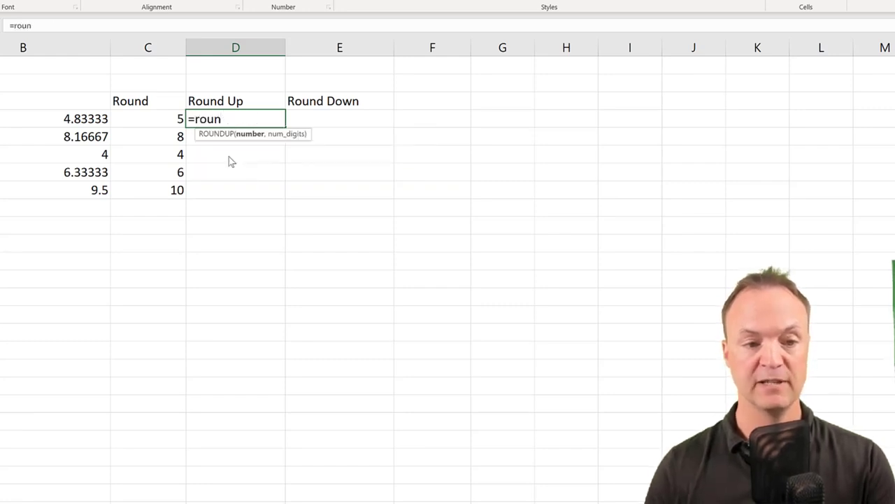
pyautogui.click(102, 120)
pyautogui.write(',')
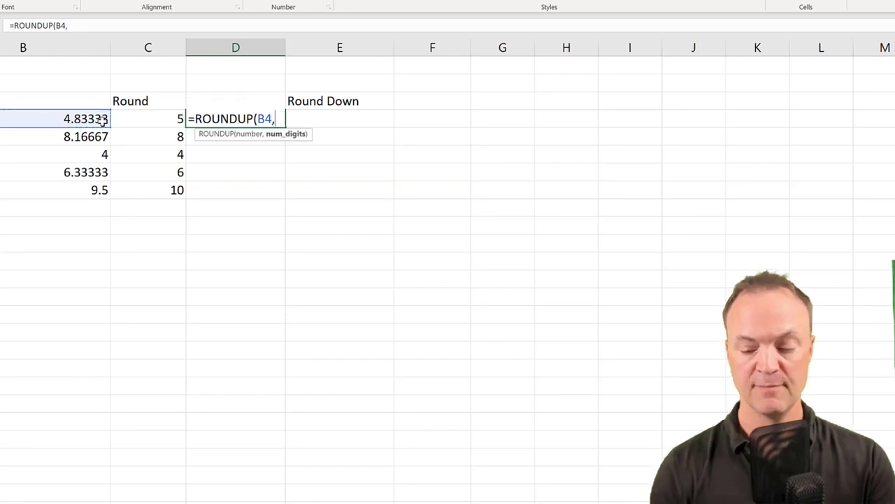
pyautogui.write('0)')
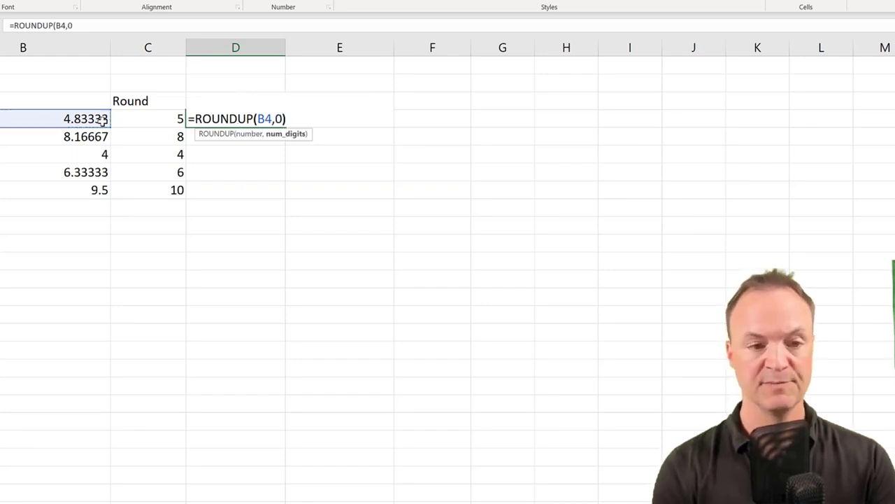
pyautogui.press('Return')
# Fill the ROUNDUP formula from D4 down to D8 and check the results in D5 and D7.
pyautogui.click(269, 120)
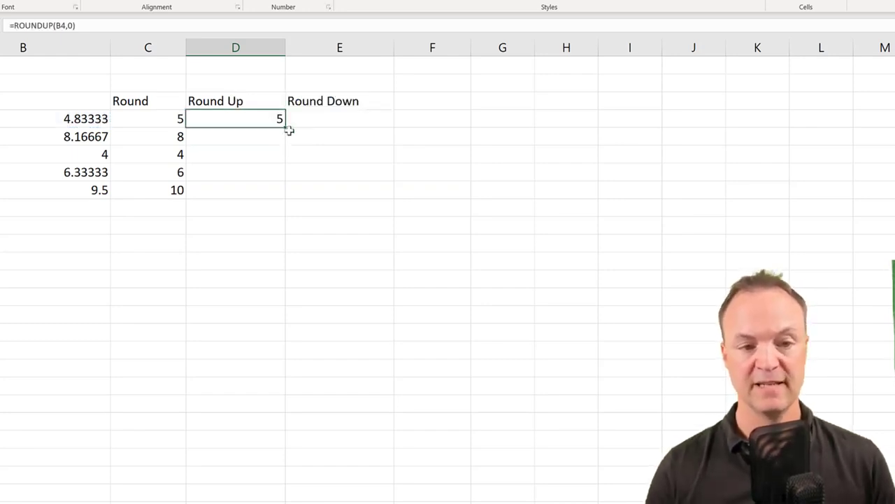
pyautogui.moveTo(285, 127); pyautogui.dragTo(264, 196)
pyautogui.click(249, 143)
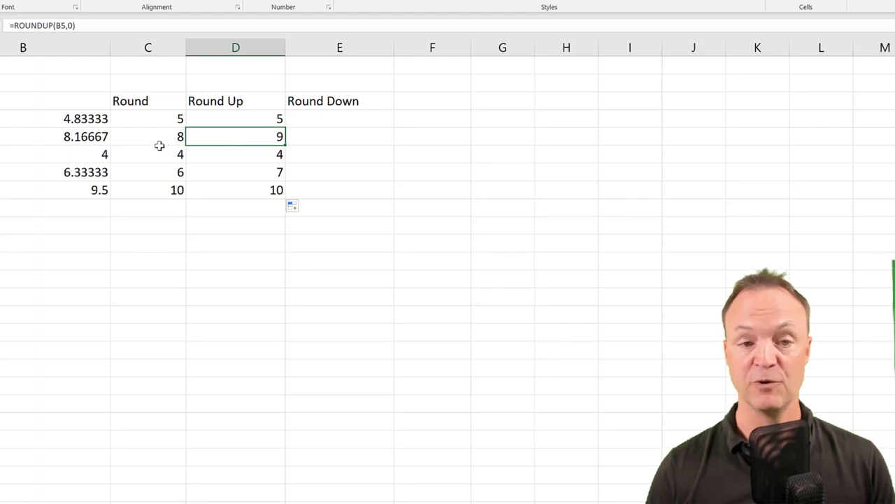
pyautogui.click(221, 174)
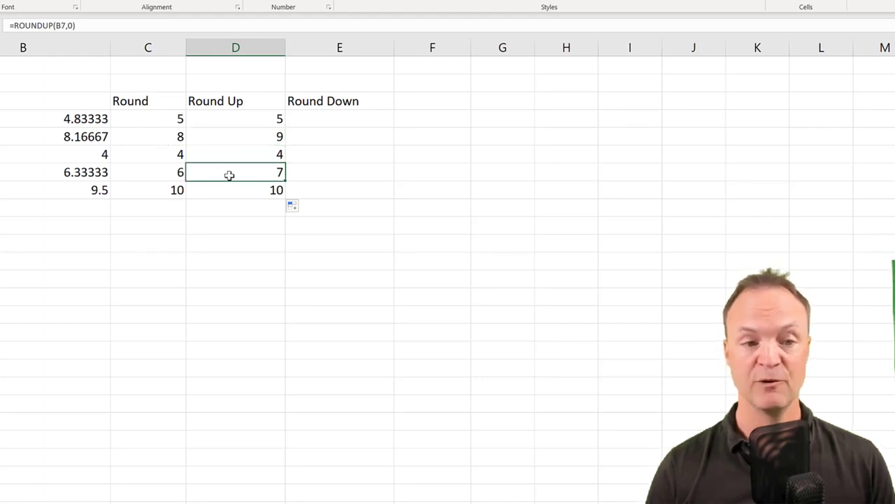
# Enter =ROUNDDOWN(B4,0) in E4, the first cell under the Round Down heading.
pyautogui.click(336, 122)
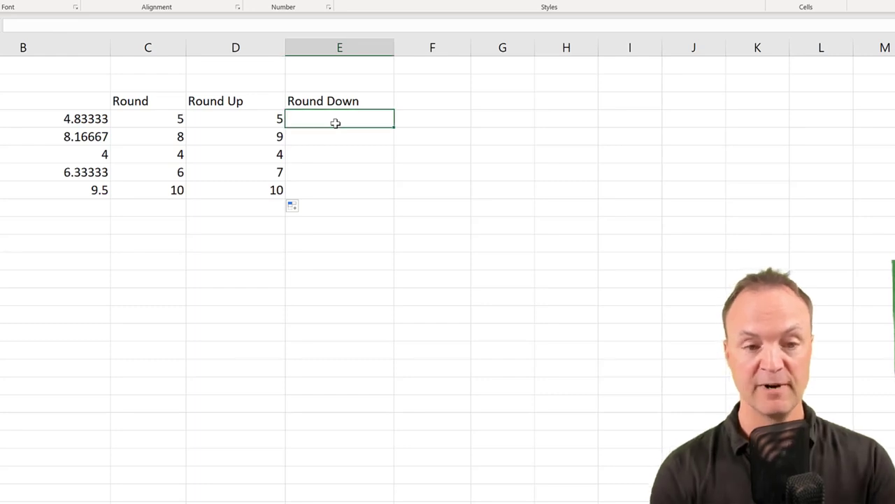
pyautogui.write('=round')
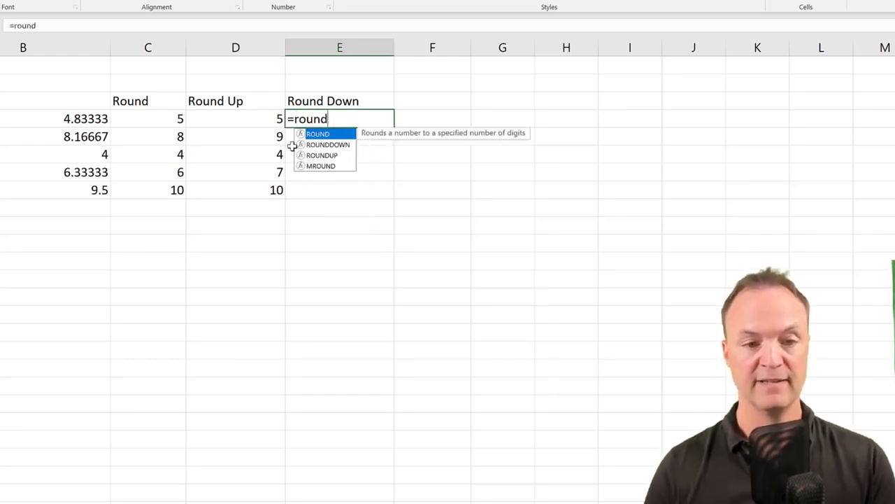
pyautogui.doubleClick(323, 145)
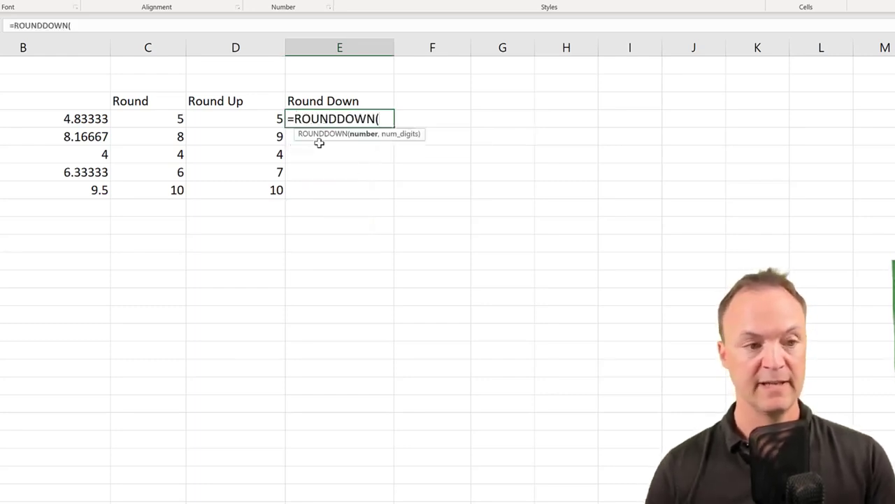
pyautogui.click(90, 120)
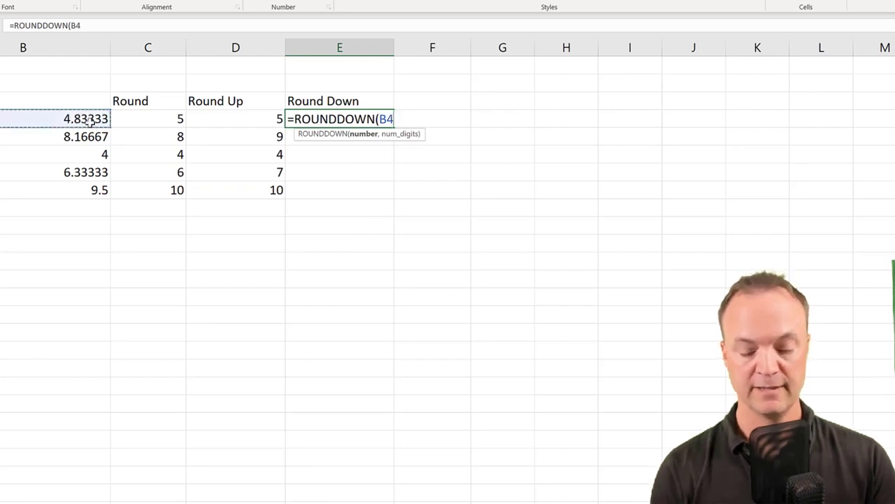
pyautogui.write(',0')
pyautogui.hotkey('ctrl', 'Return')
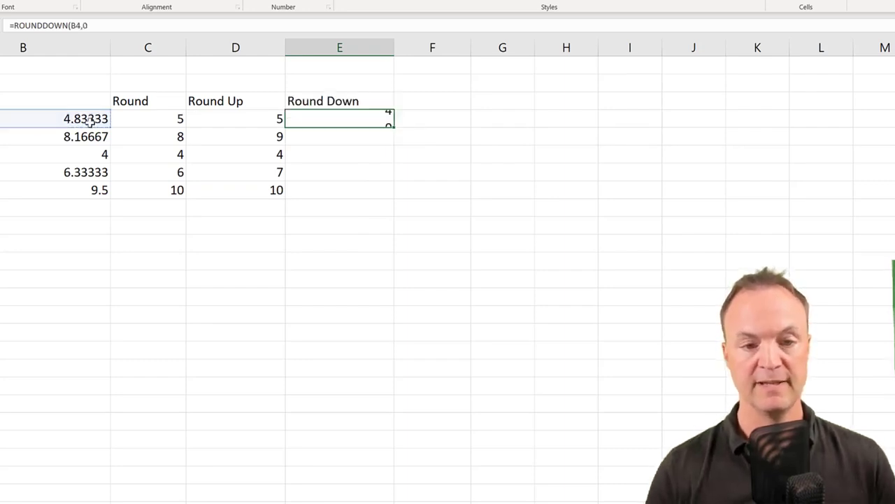
# Fill the ROUNDDOWN formula from E4 down the Round Down column to E8.
pyautogui.click(333, 117)
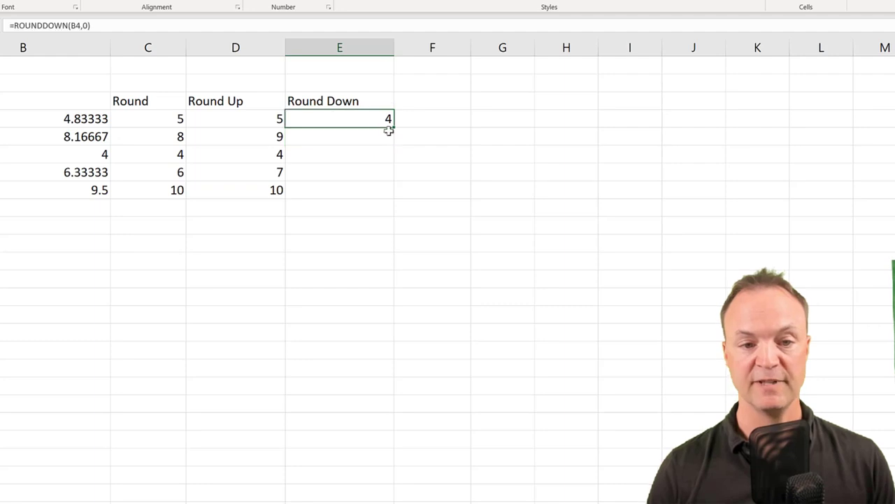
pyautogui.moveTo(394, 130); pyautogui.dragTo(388, 198)
pyautogui.click(351, 233)
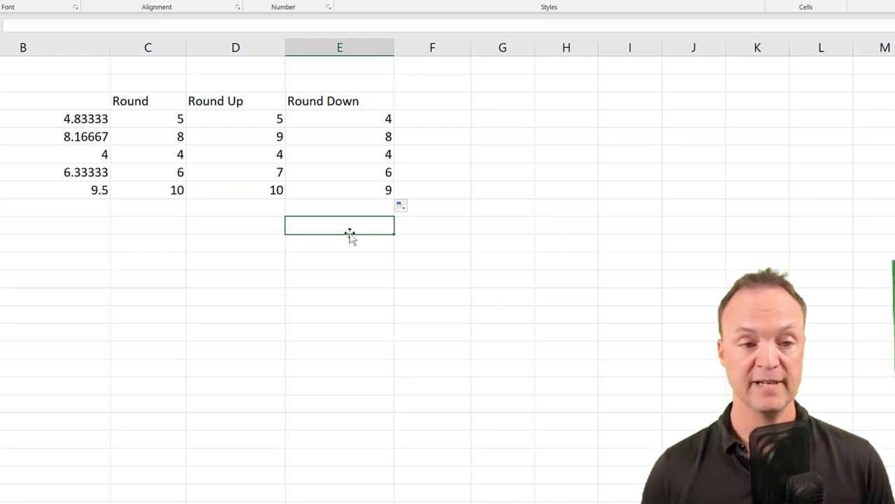
# Change the formula in C4 to =ROUND(B4,1) to round to one decimal place.
pyautogui.click(166, 119)
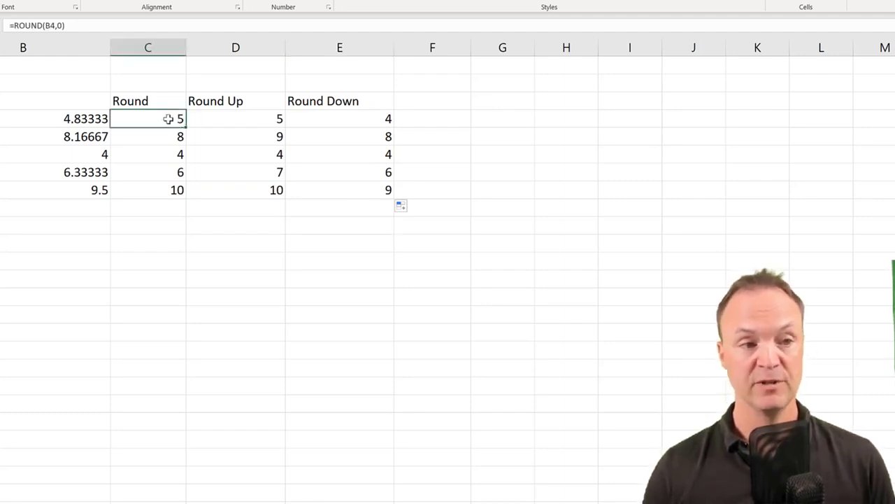
pyautogui.click(62, 26)
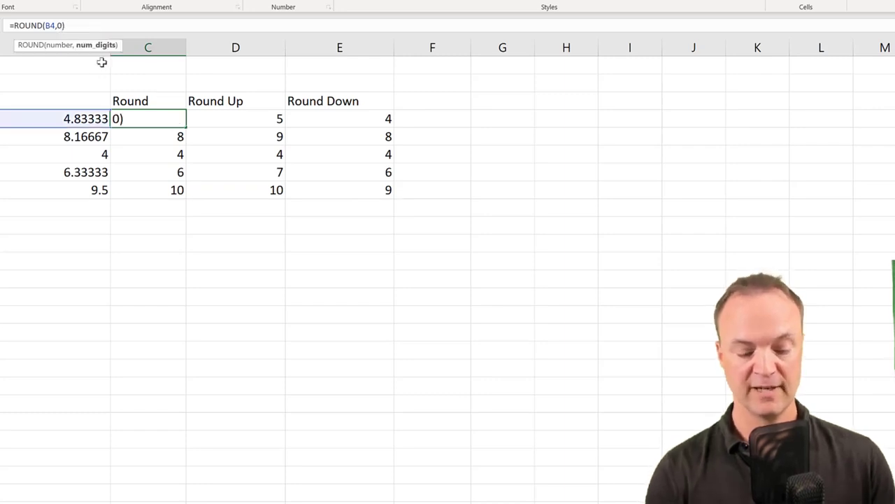
pyautogui.press('BackSpace')
pyautogui.write('1')
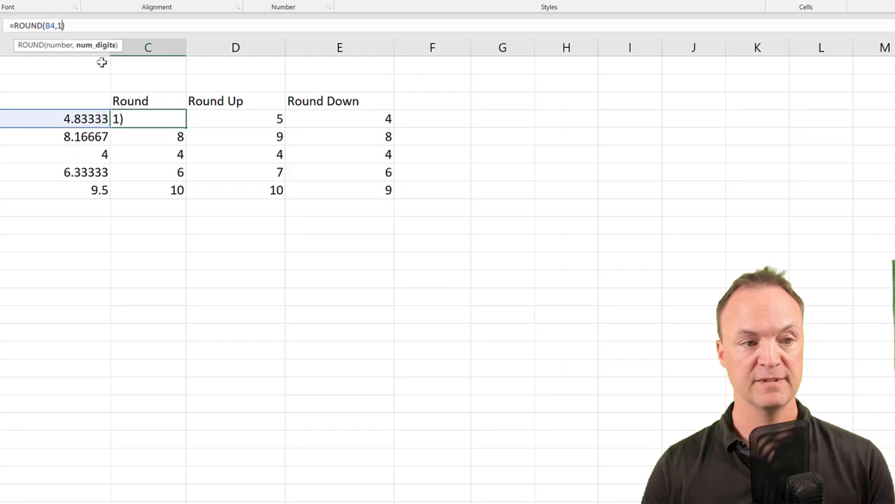
pyautogui.click(222, 238)
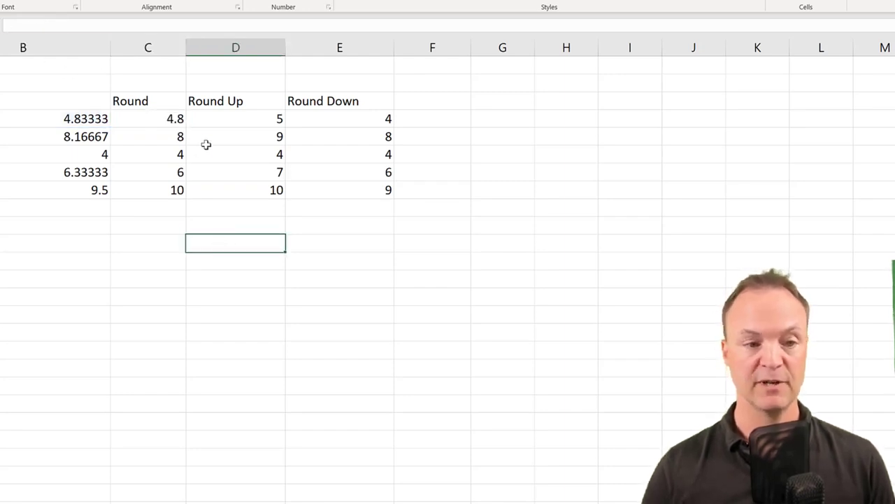
# Change the formula in C4 to =ROUND(B4,3) to round to three decimal places.
pyautogui.click(175, 120)
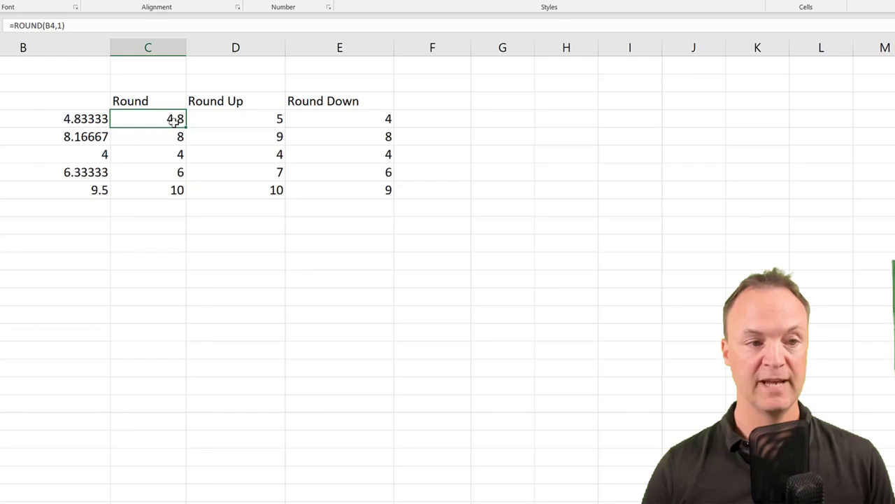
pyautogui.click(64, 27)
pyautogui.press('BackSpace')
pyautogui.write('3')
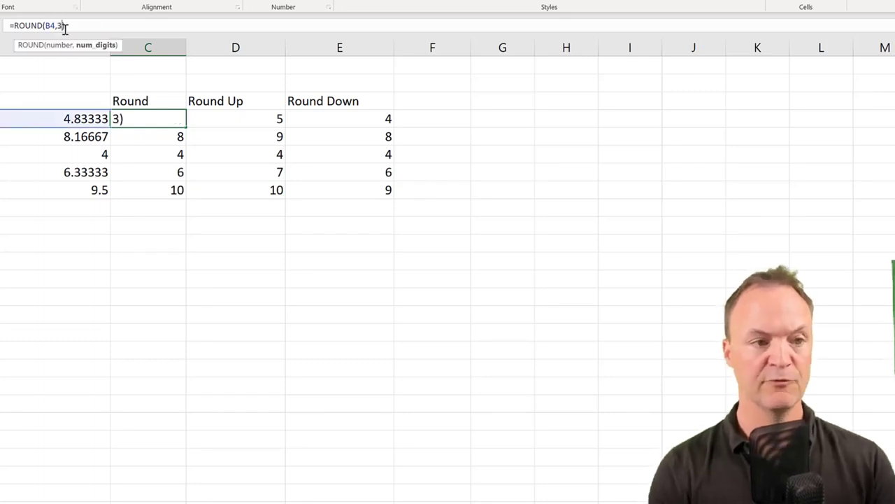
pyautogui.press('Return')
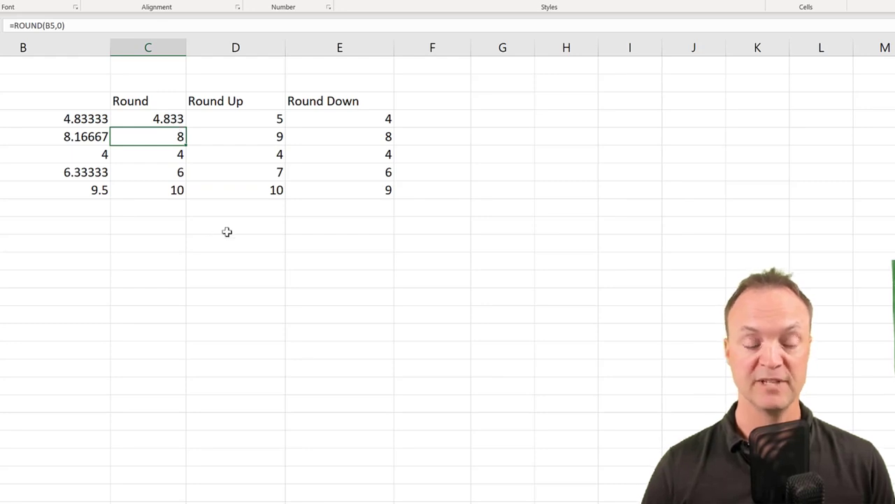
pyautogui.click(226, 231)
# Fill the three-decimal formula from C4 down to C8, and undo the Round column edits back to =ROUND(B4,0) in C4.
pyautogui.click(168, 122)
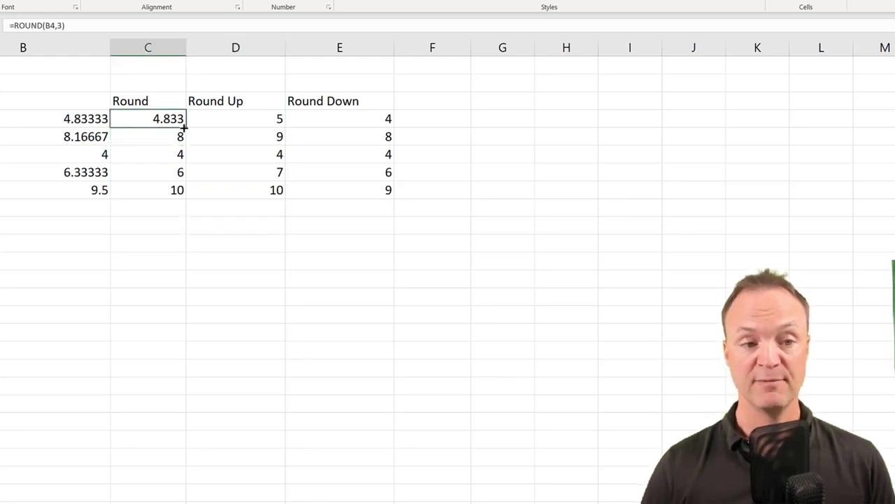
pyautogui.moveTo(183, 126); pyautogui.dragTo(180, 198)
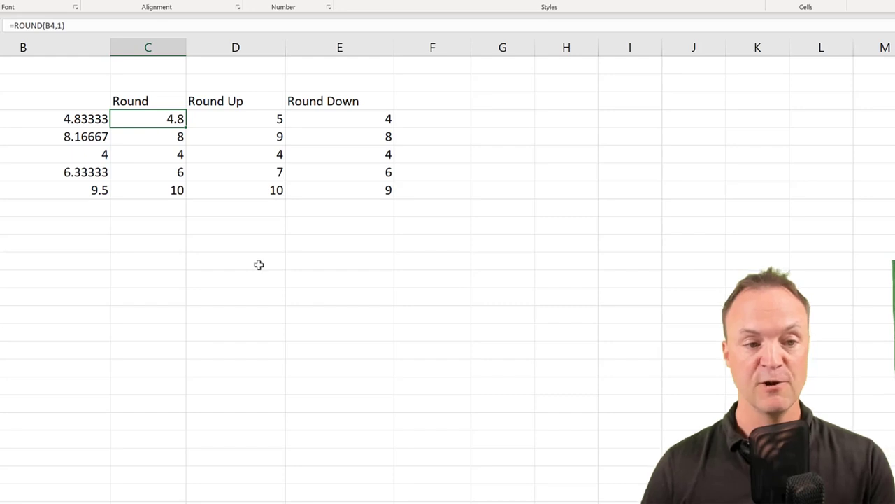
pyautogui.hotkey('ctrl', 'z')
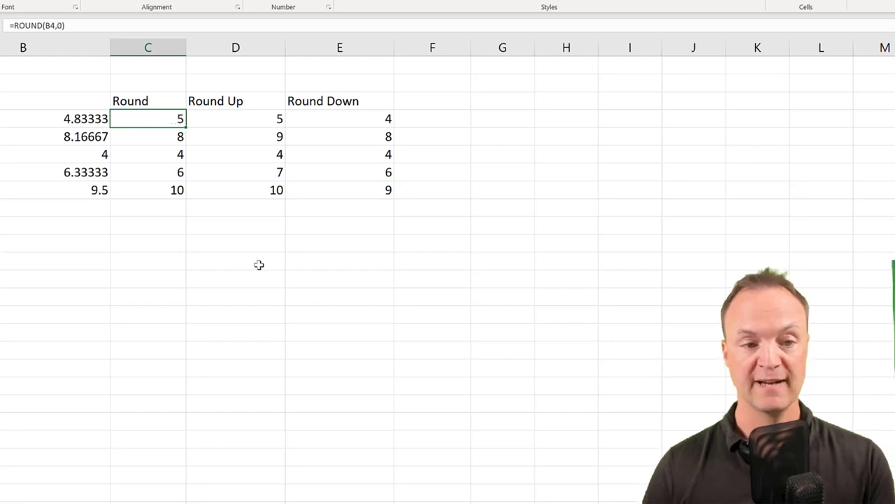
pyautogui.click(259, 265)
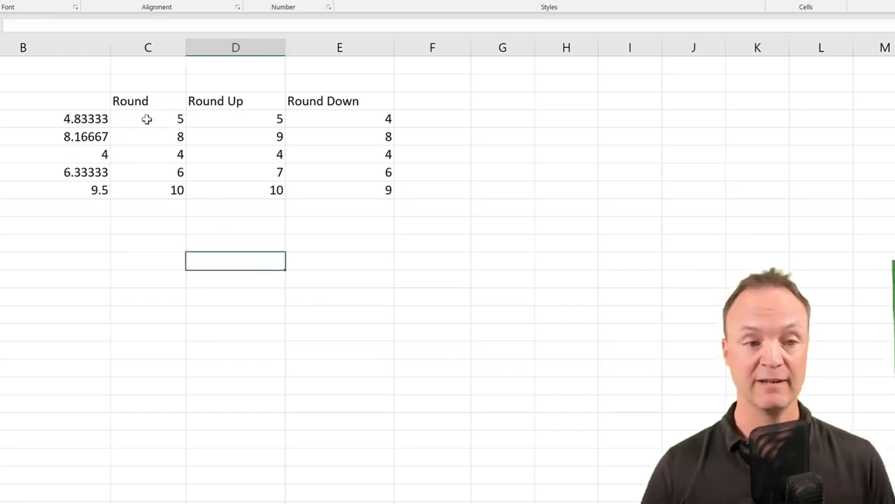
# Replace all ",0" with ",2" in the rounding formulas in C4:E8 to round to two decimal places.
pyautogui.moveTo(149, 120); pyautogui.dragTo(341, 195)
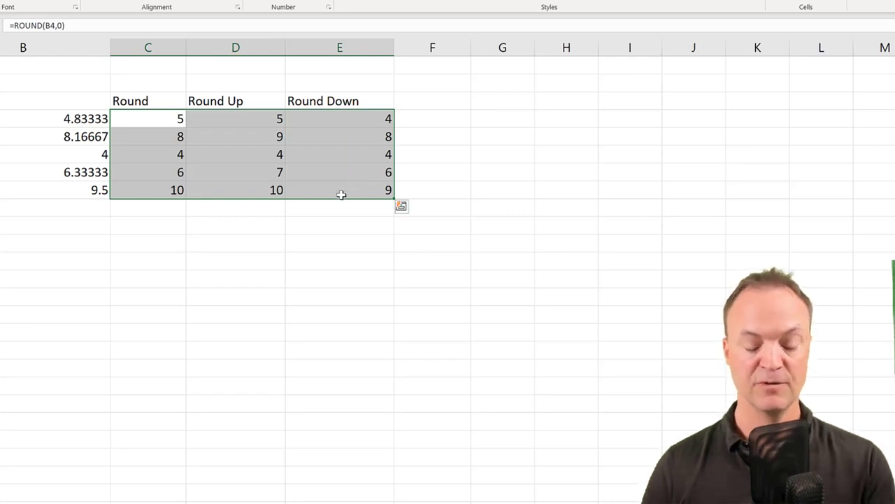
pyautogui.hotkey('ctrl', 'f')
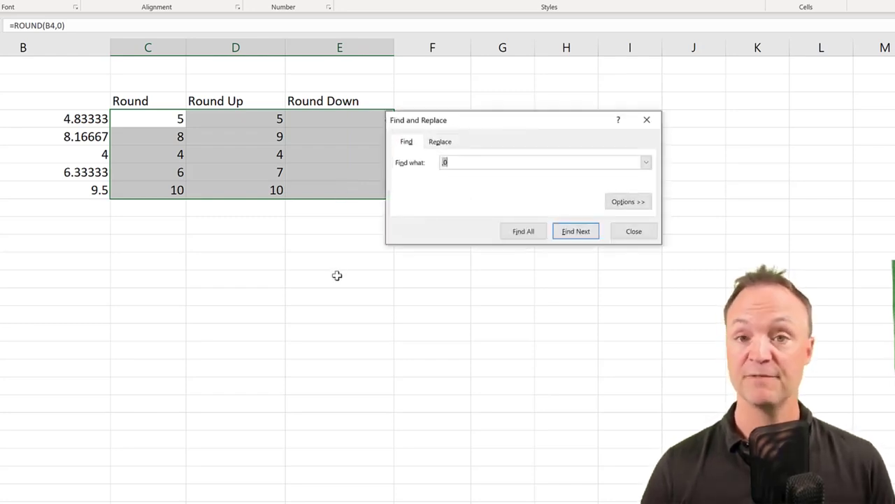
pyautogui.click(437, 143)
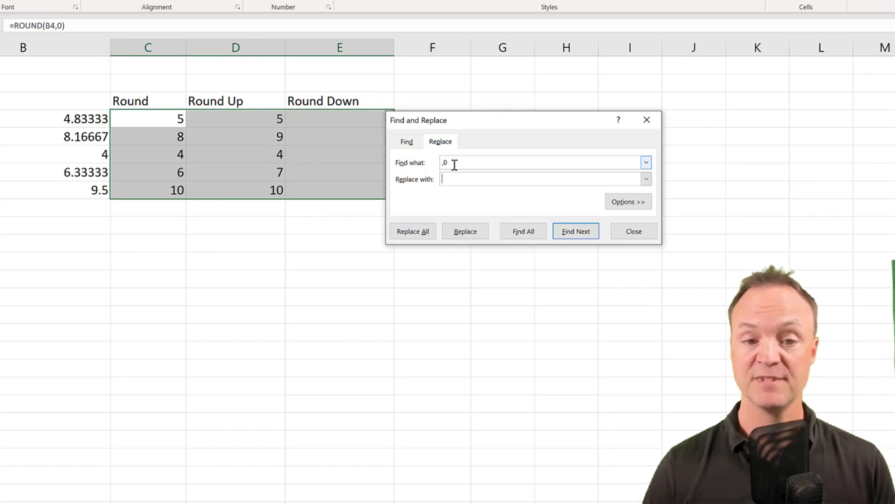
pyautogui.click(454, 179)
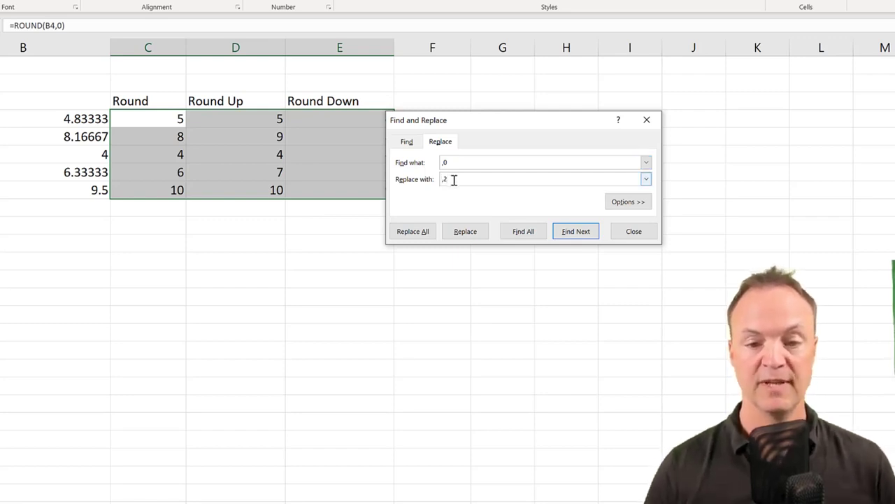
pyautogui.click(420, 238)
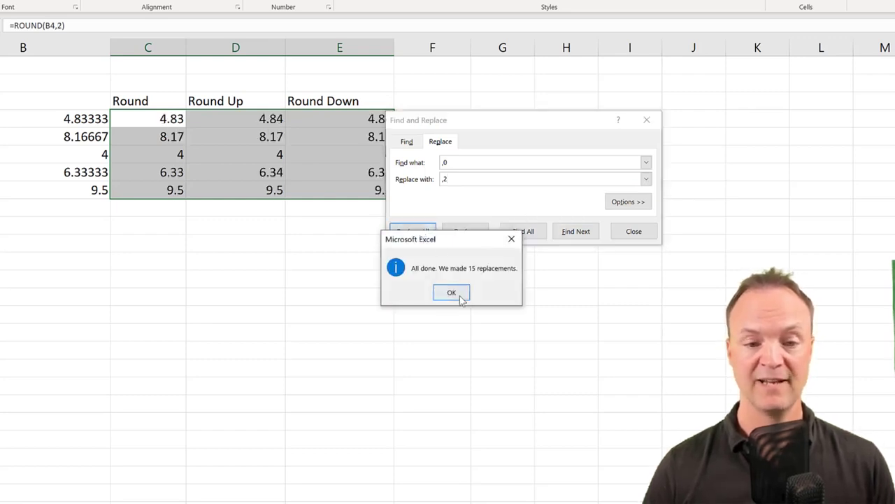
pyautogui.click(452, 292)
pyautogui.click(633, 231)
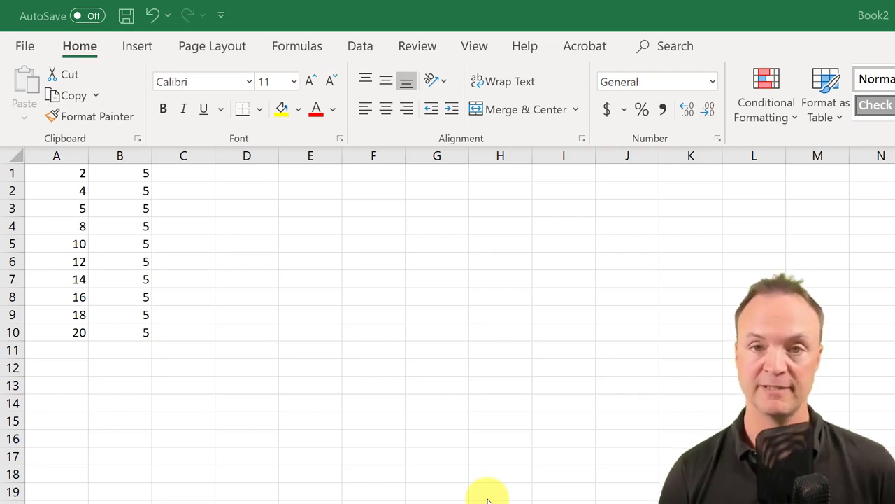
# Enter the formula =B1*A1 in cell C1 to multiply the first row's two values.
pyautogui.click(184, 177)
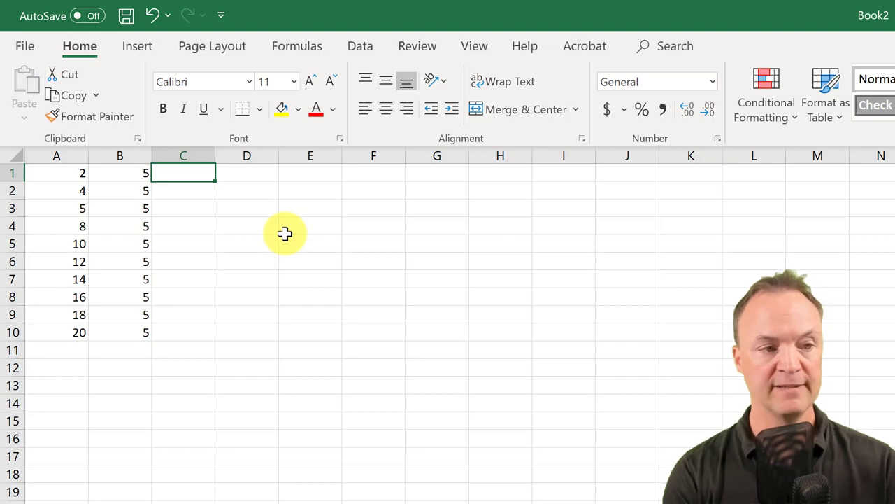
pyautogui.write('=')
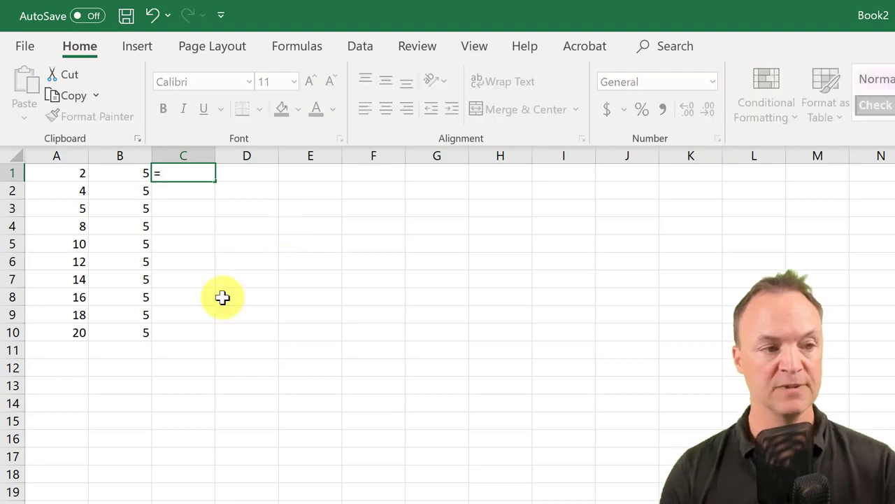
pyautogui.click(119, 179)
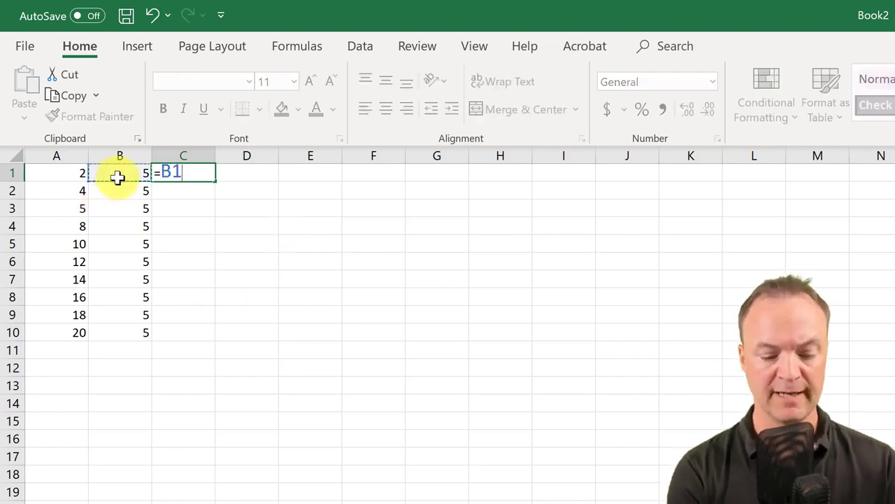
pyautogui.write('*')
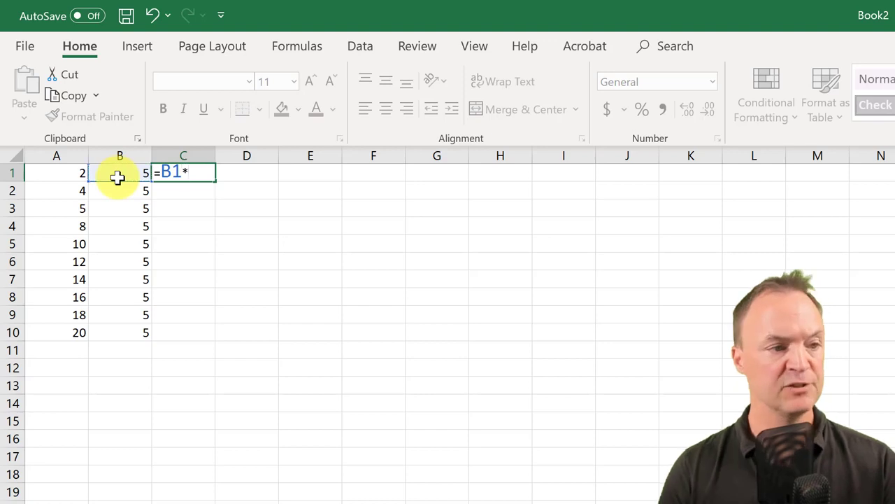
pyautogui.click(72, 177)
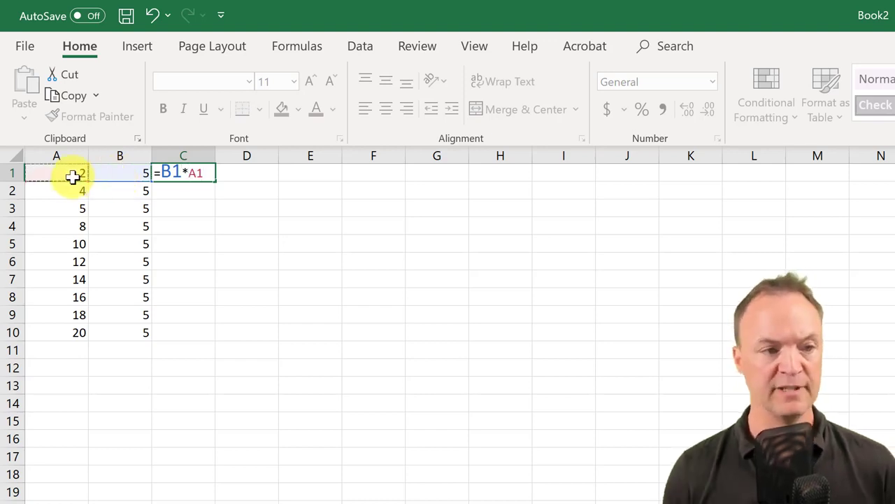
pyautogui.press('Return')
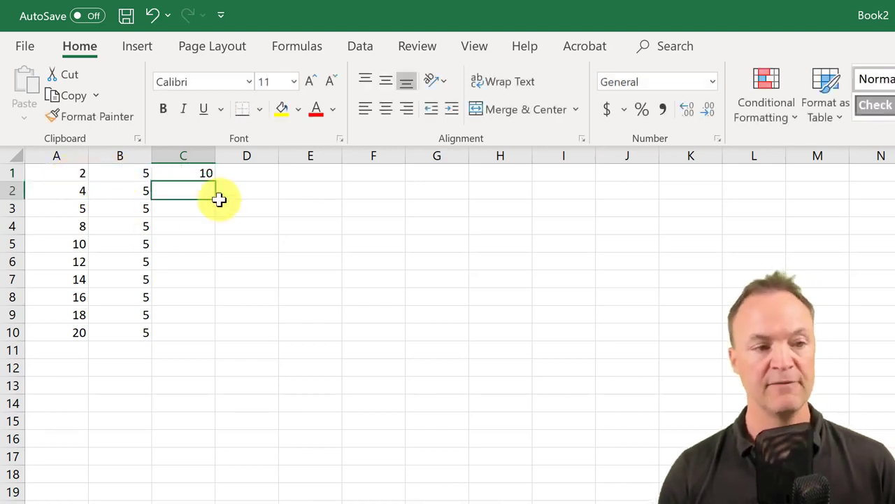
# Fill the multiplication formula from C1 down column C to C10.
pyautogui.click(197, 175)
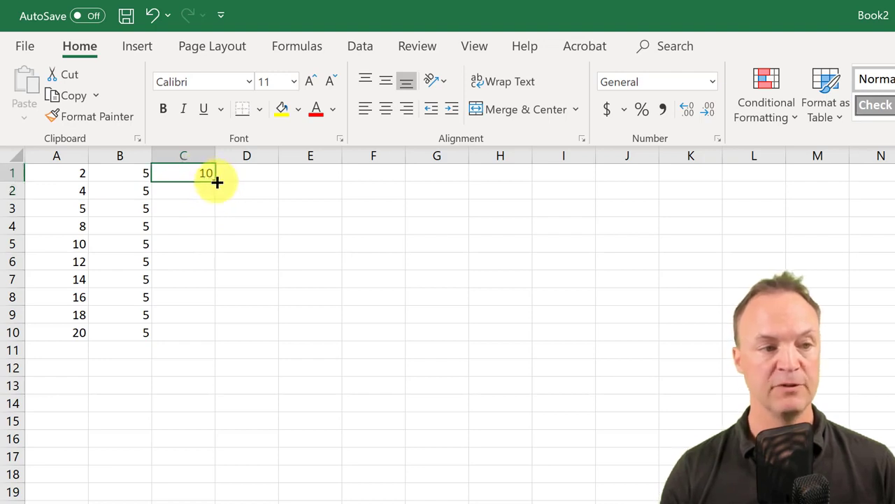
pyautogui.moveTo(217, 181); pyautogui.dragTo(202, 340)
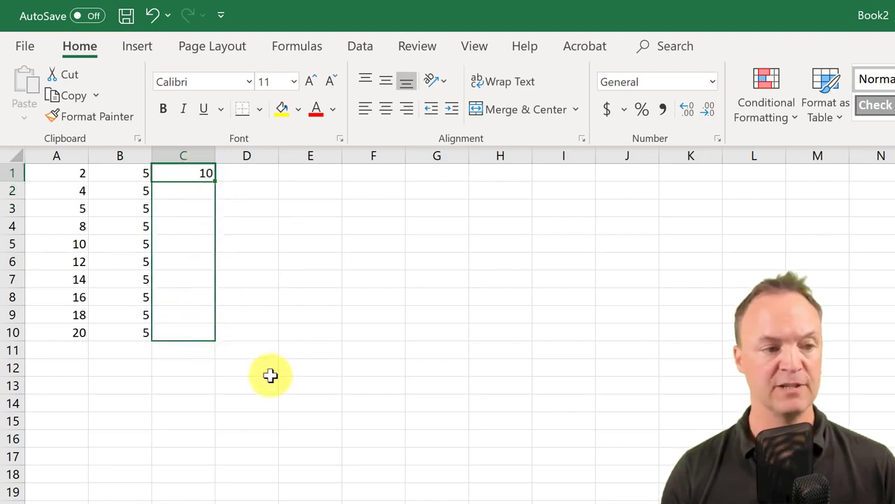
pyautogui.click(296, 334)
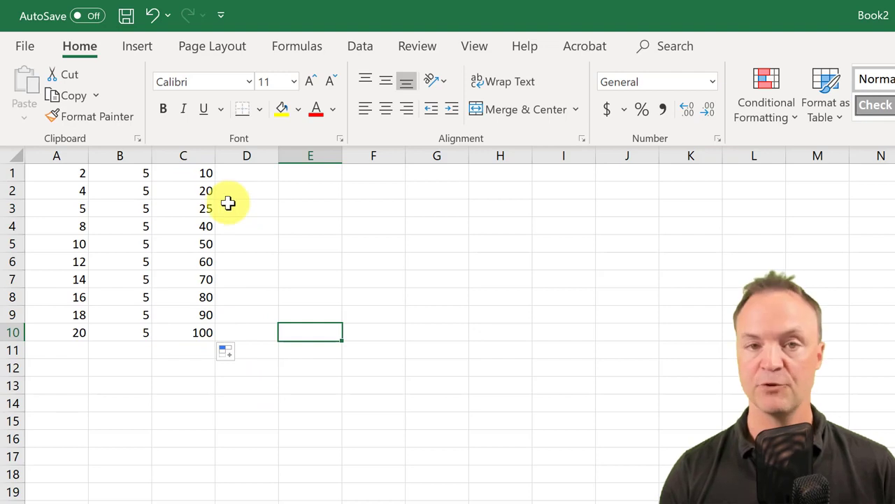
# Examine the formulas in C1, C2 and C3 to see which cells each one references.
pyautogui.click(194, 175)
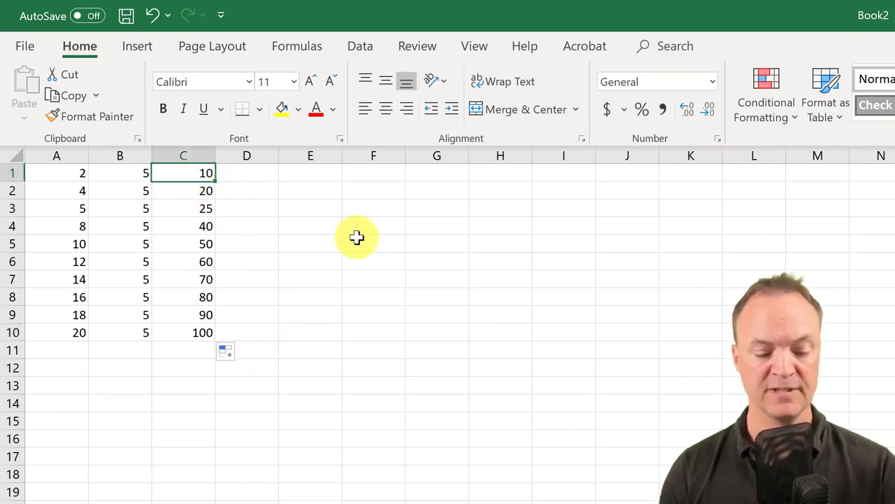
pyautogui.press('F2')
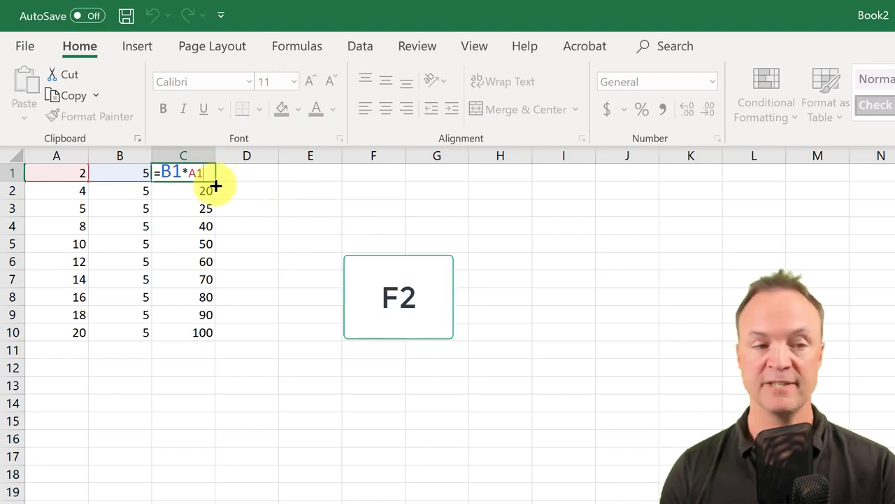
pyautogui.click(203, 208)
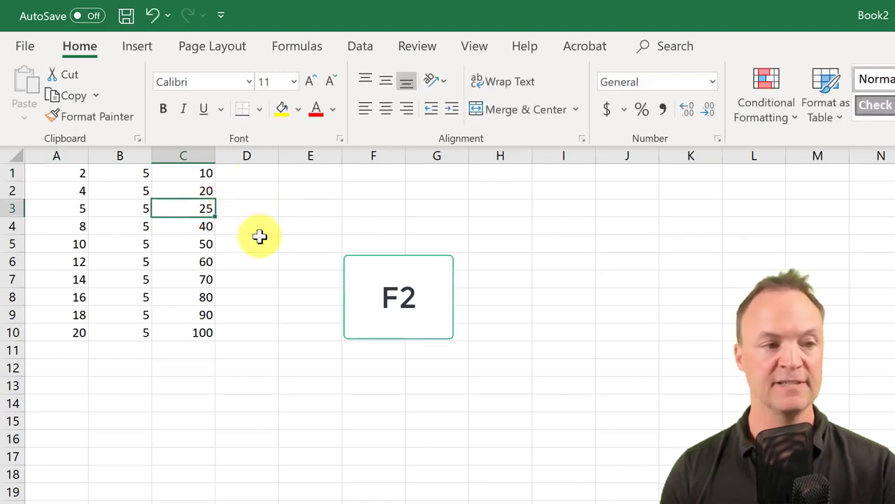
pyautogui.click(200, 189)
pyautogui.press('F2')
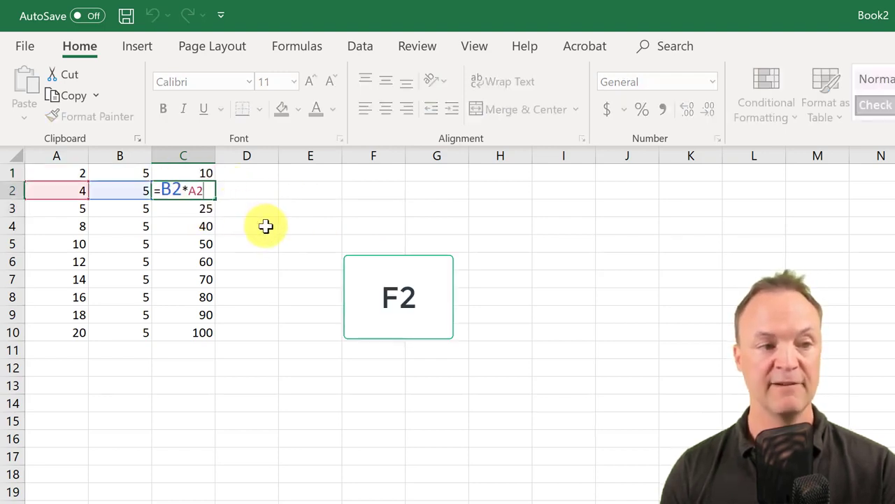
pyautogui.click(200, 209)
pyautogui.press('F2')
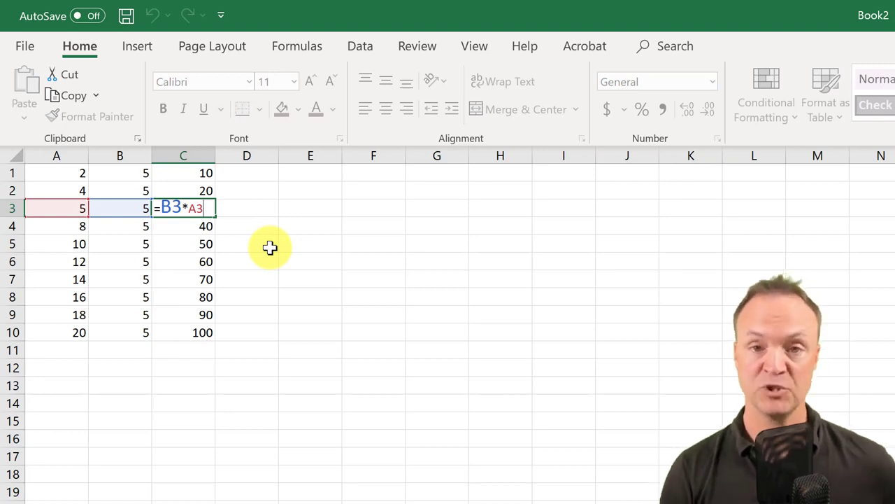
pyautogui.click(309, 273)
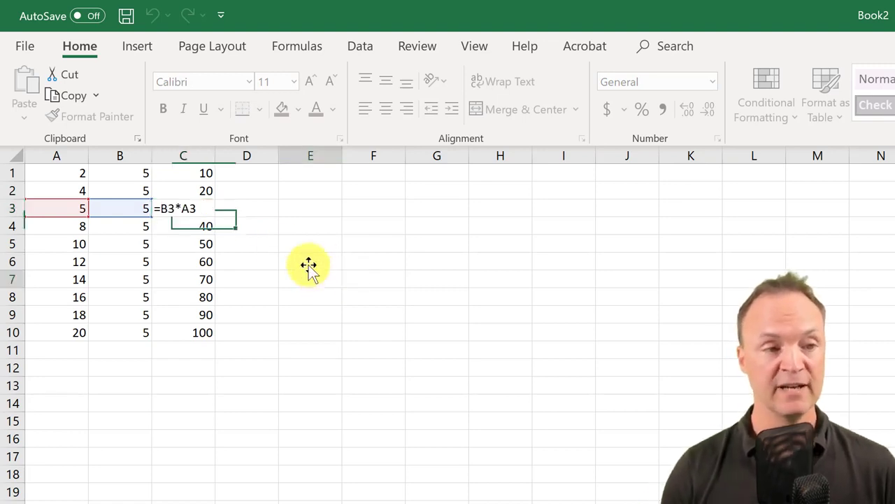
# Fill the formulas in C1:C10 across to column J and inspect the cell references in E4.
pyautogui.moveTo(186, 177); pyautogui.dragTo(204, 334)
pyautogui.moveTo(499, 340); pyautogui.dragTo(663, 359)
pyautogui.click(553, 420)
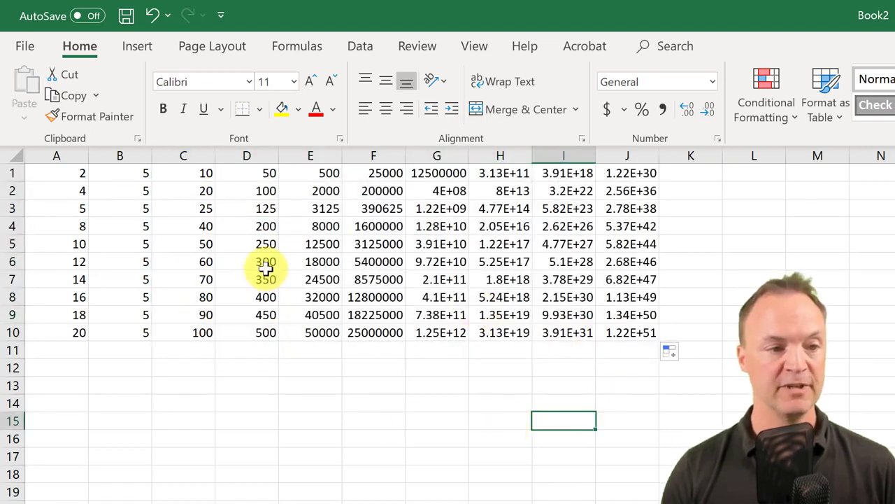
pyautogui.click(313, 228)
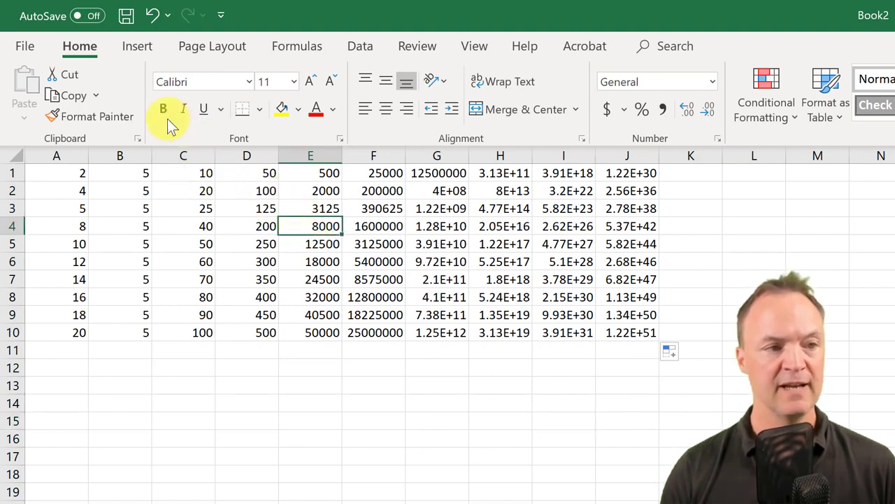
pyautogui.press('F2')
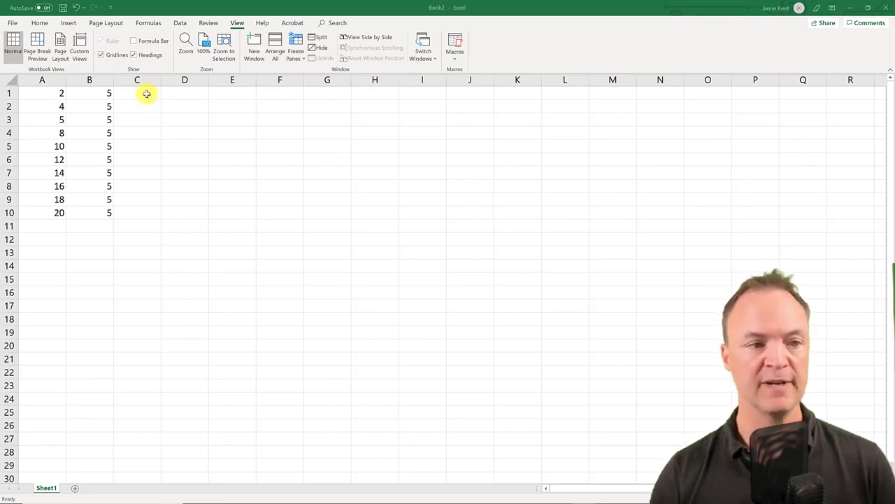
# Write the formula =B1*A1 in cell C1, keeping it open for editing.
pyautogui.click(147, 97)
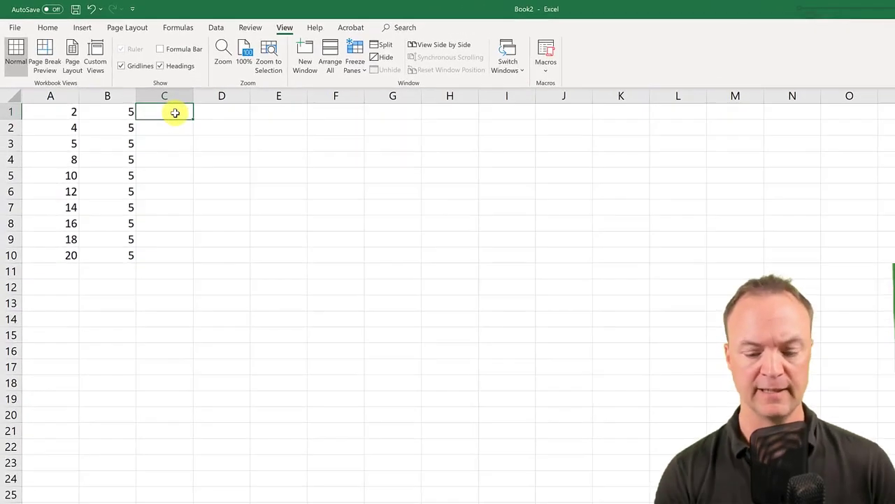
pyautogui.write('=')
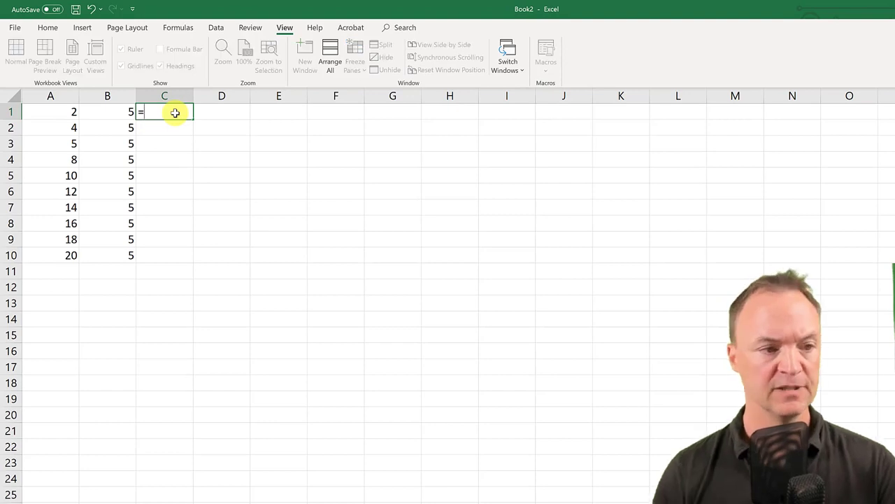
pyautogui.click(117, 111)
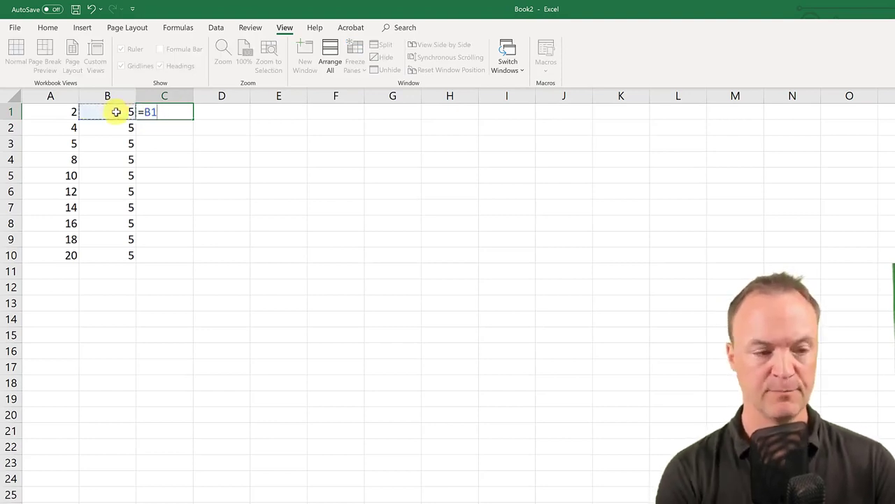
pyautogui.write('*')
pyautogui.click(62, 111)
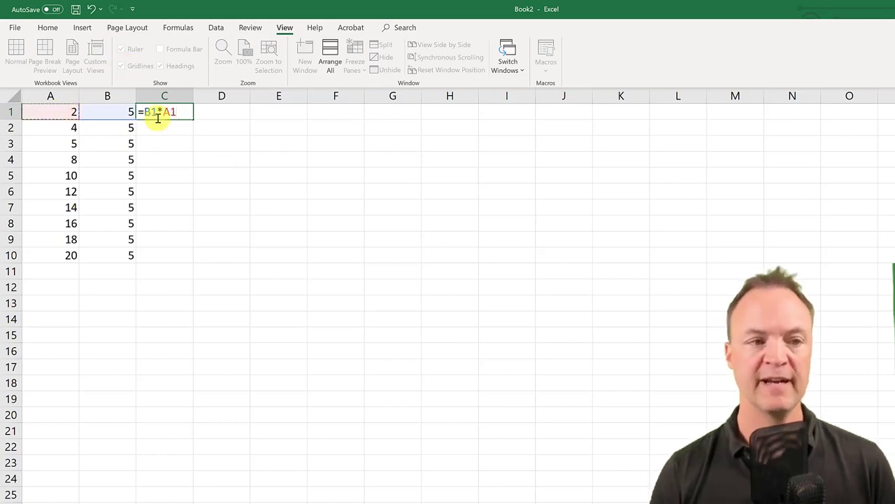
# Cycle the A1 reference in the C1 formula through $A$1 and A$1 to $A1, and enter =B1*$A1.
pyautogui.press('F4')
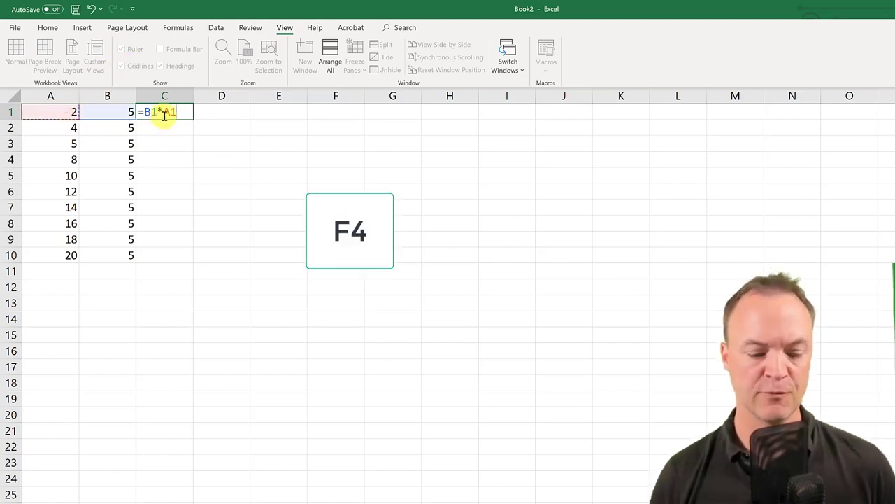
pyautogui.press('F4')
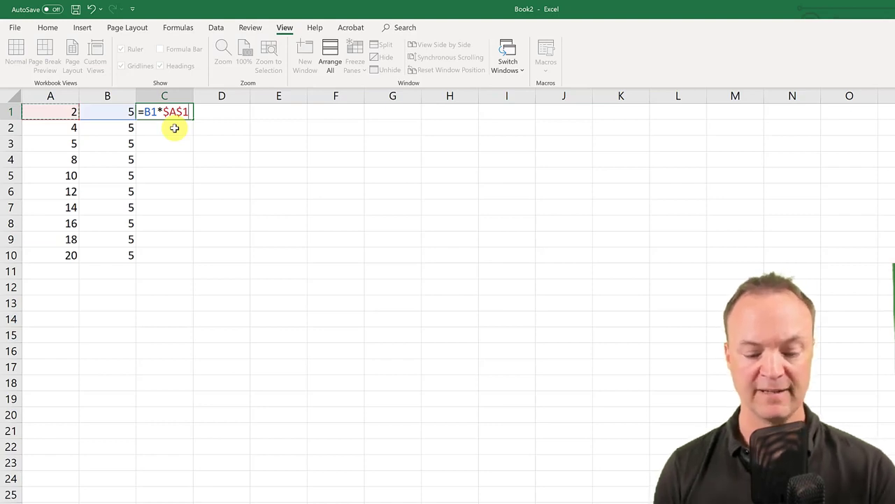
pyautogui.press('F4')
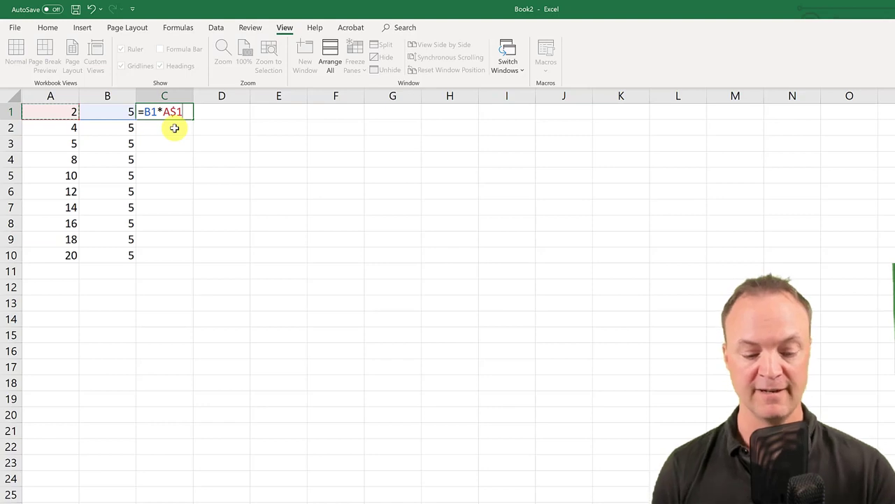
pyautogui.press('F4')
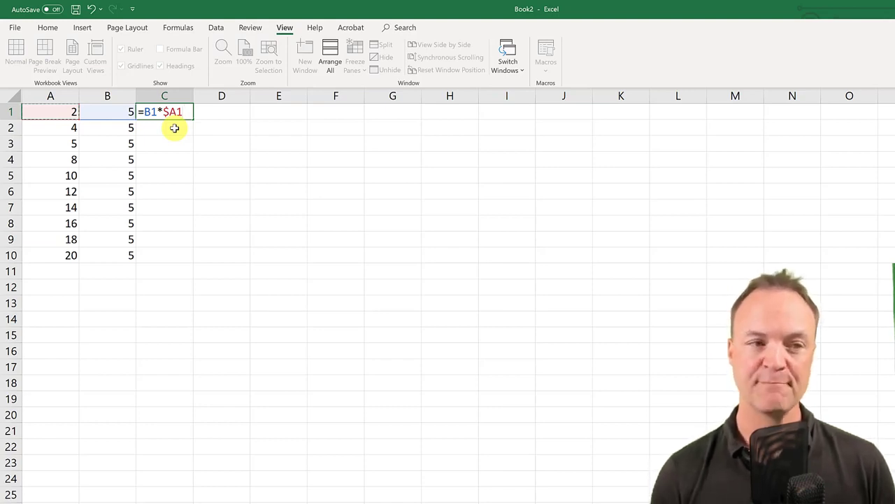
pyautogui.press('Return')
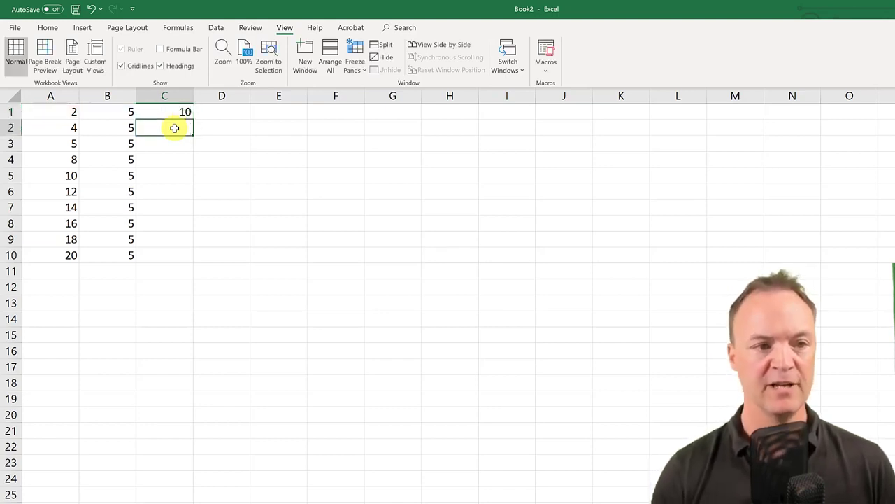
# Fill the =B1*$A1 formula from C1 down column C to C10.
pyautogui.click(177, 113)
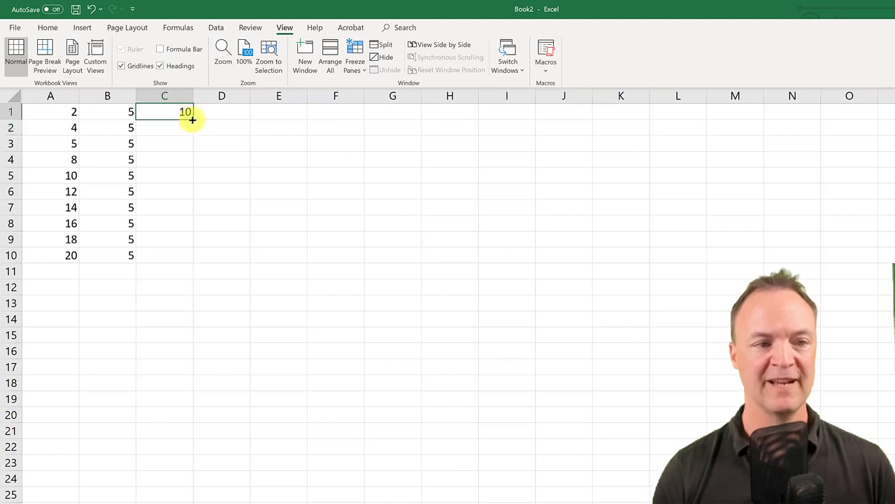
pyautogui.moveTo(192, 120); pyautogui.dragTo(180, 257)
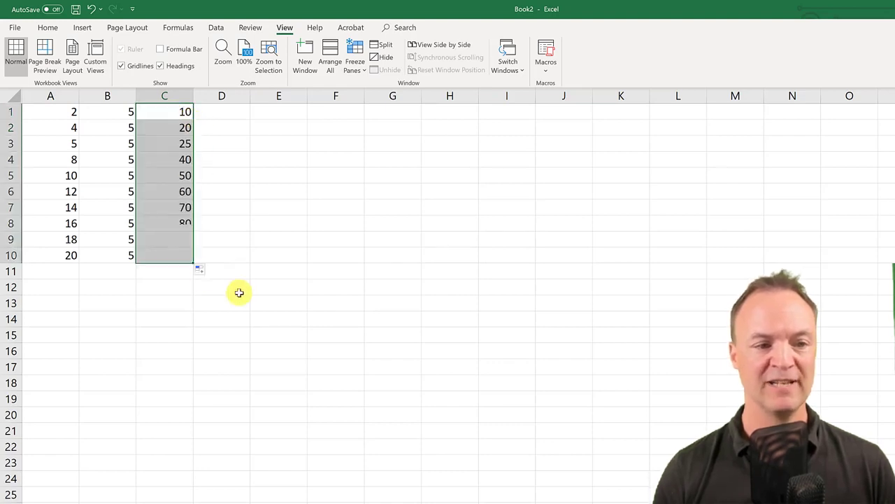
# Fill the formulas in C1:C10 across to column D.
pyautogui.click(162, 290)
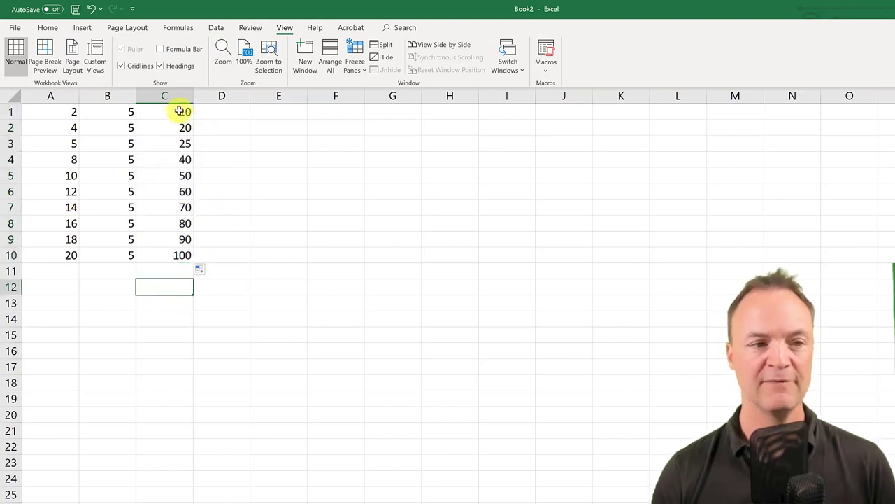
pyautogui.moveTo(181, 112); pyautogui.dragTo(245, 269)
pyautogui.click(231, 314)
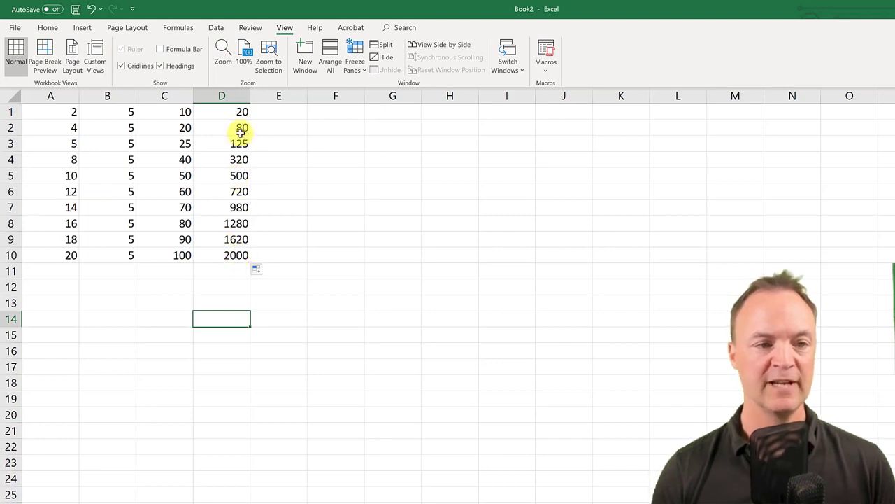
# Fill the formulas in D1:D10 across to column F and inspect the cell references in E7.
pyautogui.moveTo(226, 112); pyautogui.dragTo(228, 175)
pyautogui.moveTo(228, 228); pyautogui.dragTo(339, 265)
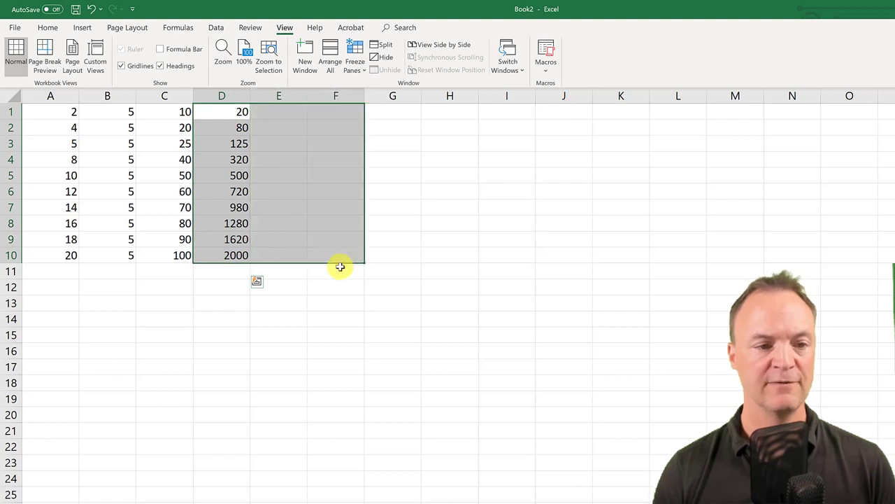
pyautogui.click(280, 207)
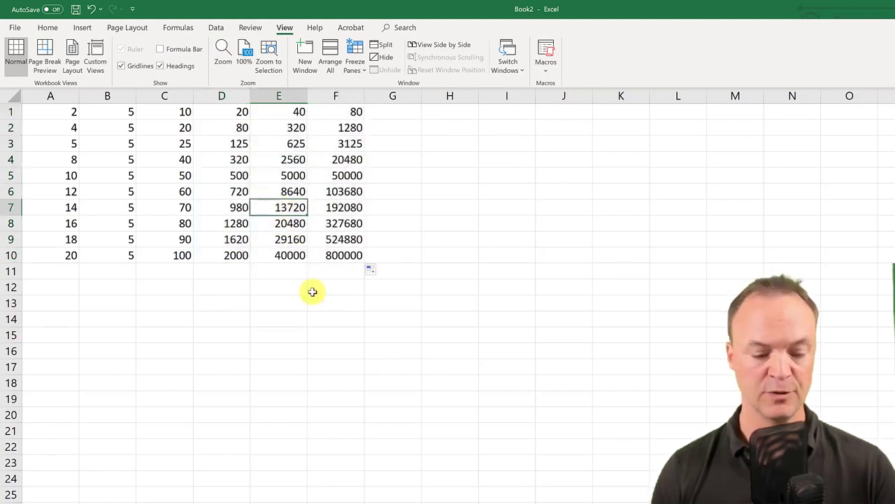
pyautogui.press('F2')
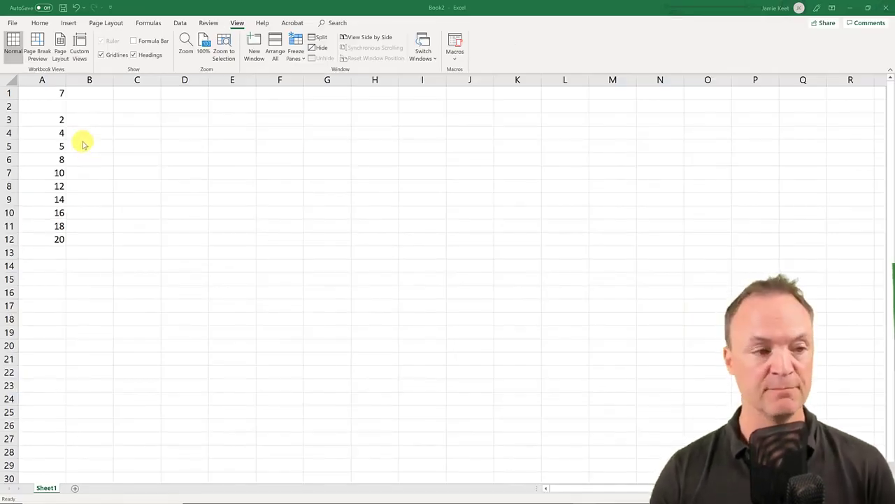
# Enter the formula =A3*$A$1 in cell B3, making the A1 reference absolute.
pyautogui.click(80, 124)
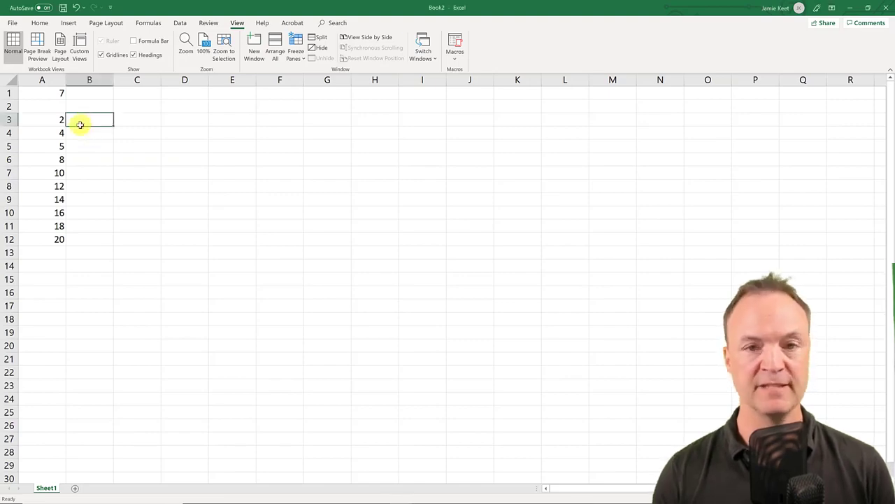
pyautogui.write('=')
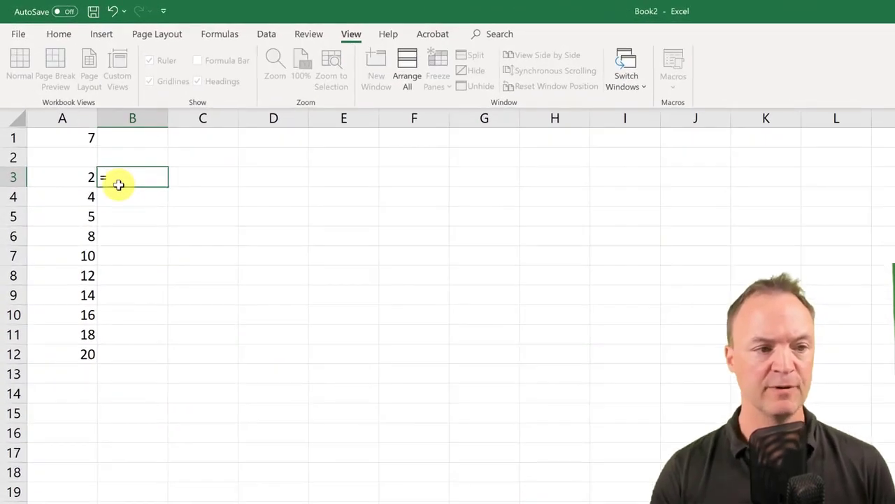
pyautogui.click(87, 177)
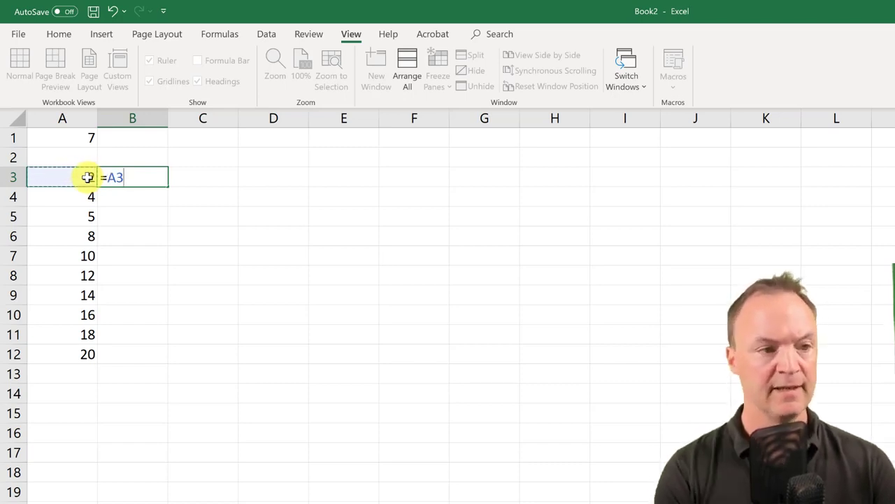
pyautogui.write('*')
pyautogui.click(83, 137)
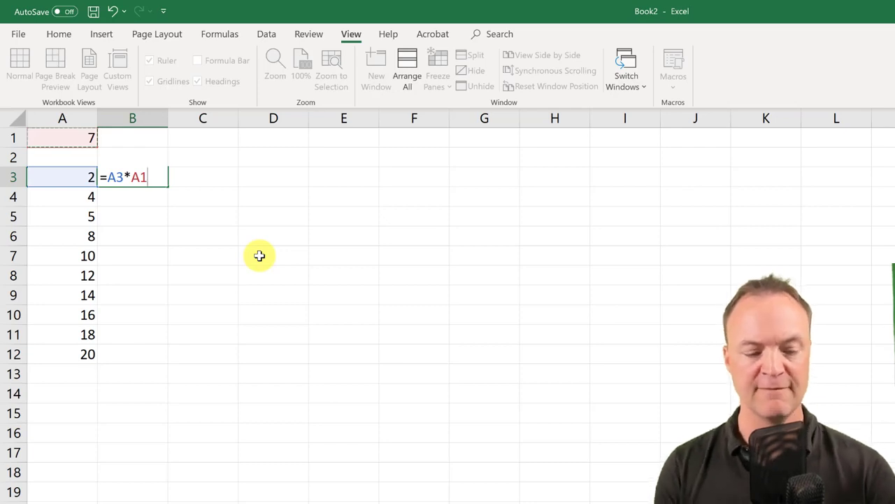
pyautogui.press('F4')
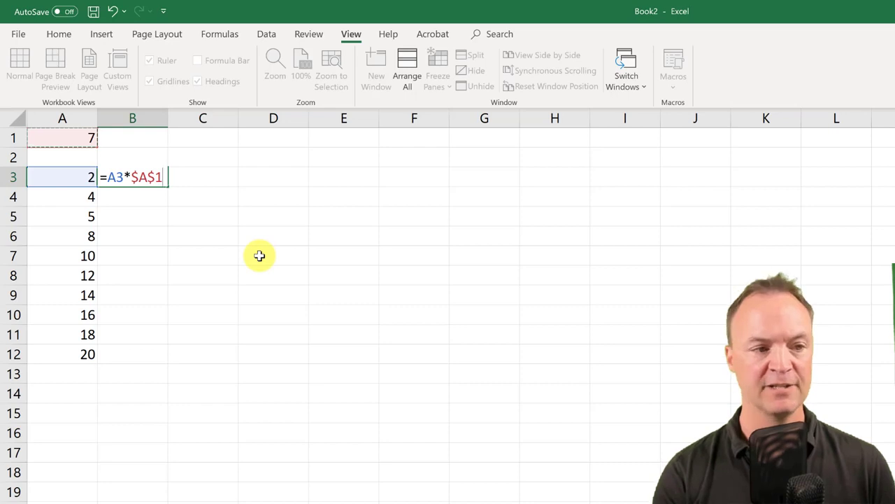
pyautogui.press('Return')
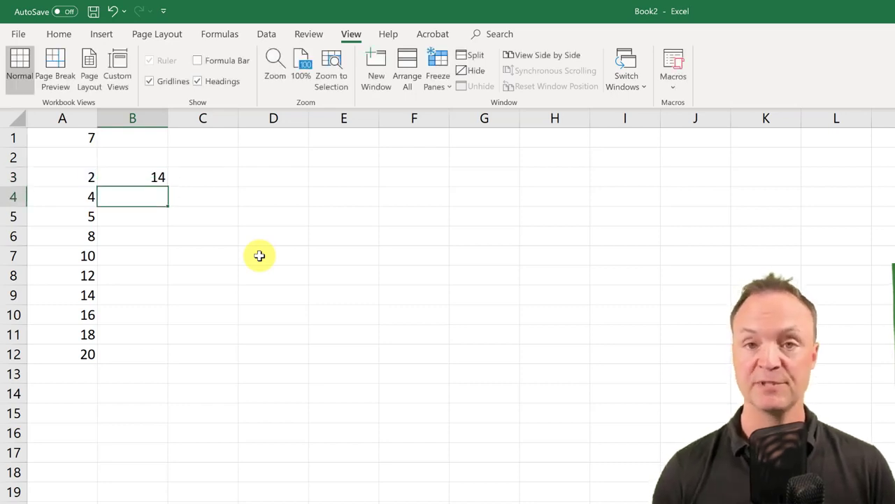
# Fill the B3 formula down to B12 and inspect the cell references in B6.
pyautogui.click(161, 181)
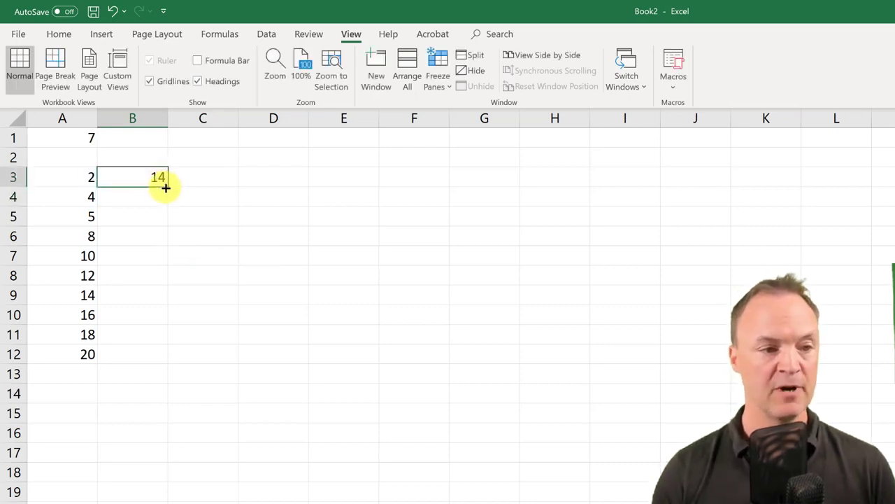
pyautogui.moveTo(164, 187); pyautogui.dragTo(161, 365)
pyautogui.click(245, 465)
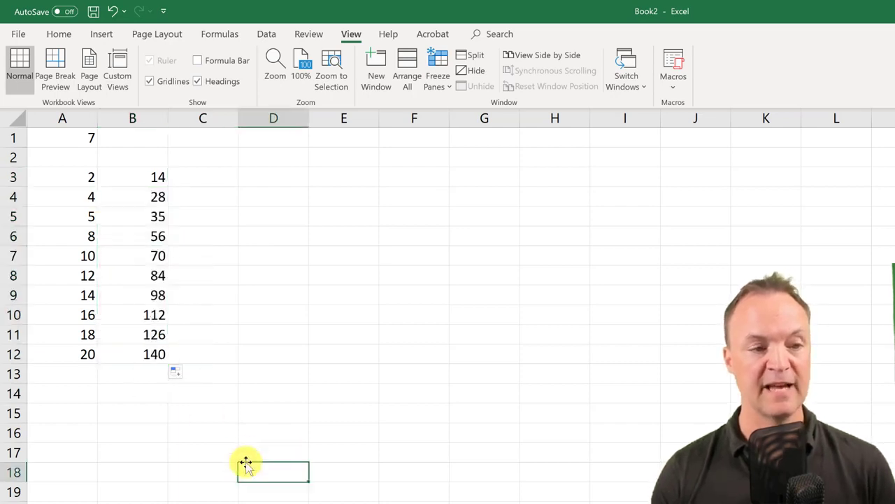
pyautogui.click(137, 237)
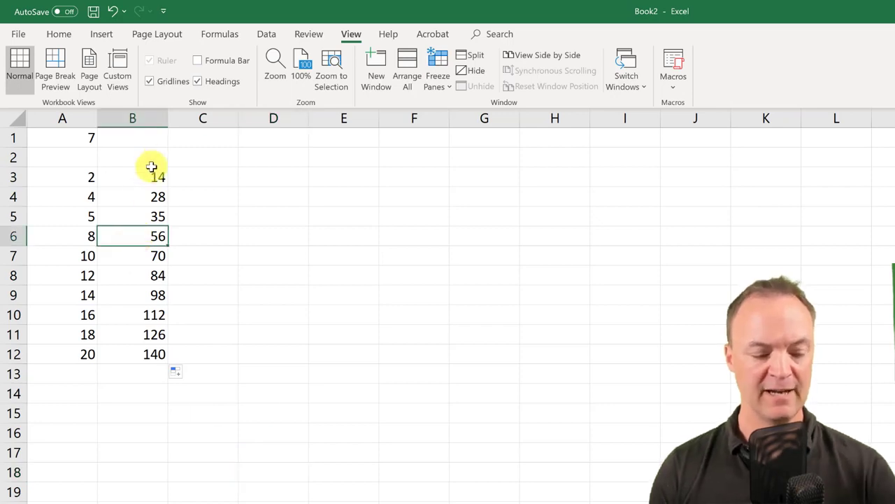
pyautogui.press('F2')
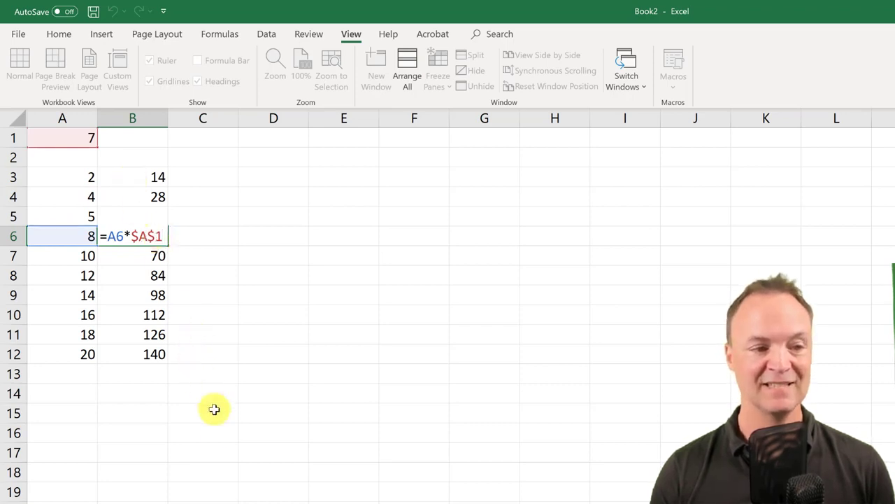
pyautogui.click(220, 430)
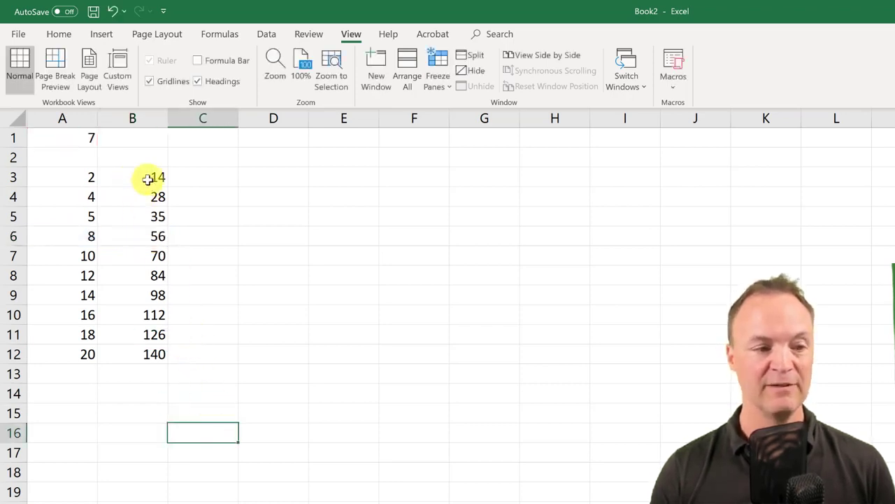
# Fill the formulas in B3:B12 across to column E and inspect the cell references in D9.
pyautogui.moveTo(148, 179)
pyautogui.mouseDown()
pyautogui.moveTo(160, 175)
pyautogui.moveTo(164, 187)
pyautogui.moveTo(140, 360)
pyautogui.moveTo(168, 364)
pyautogui.mouseUp()
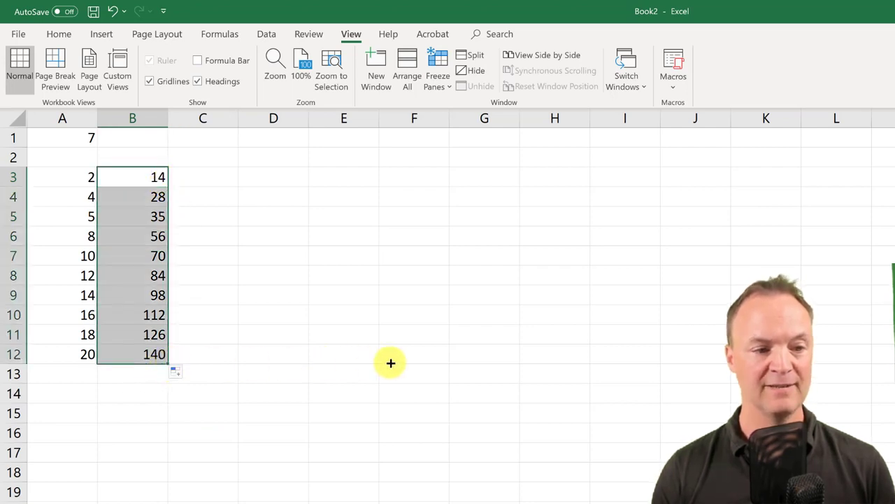
pyautogui.moveTo(391, 363); pyautogui.dragTo(394, 362)
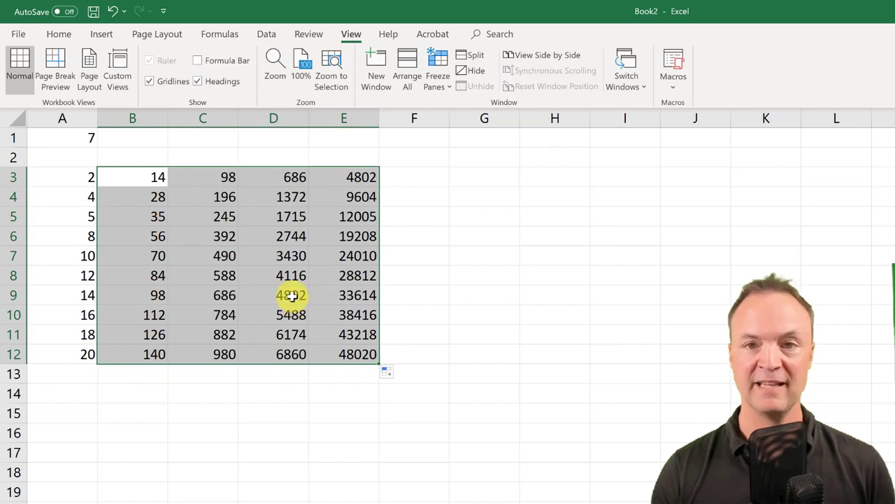
pyautogui.click(292, 296)
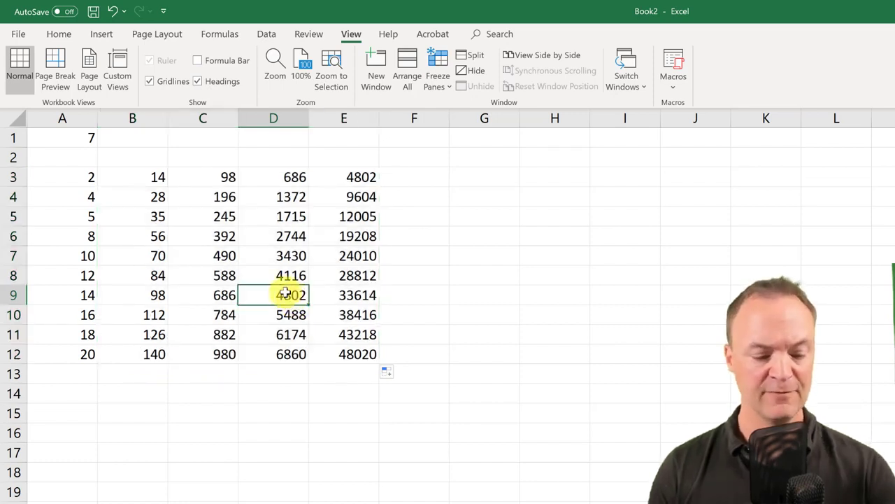
pyautogui.press('F2')
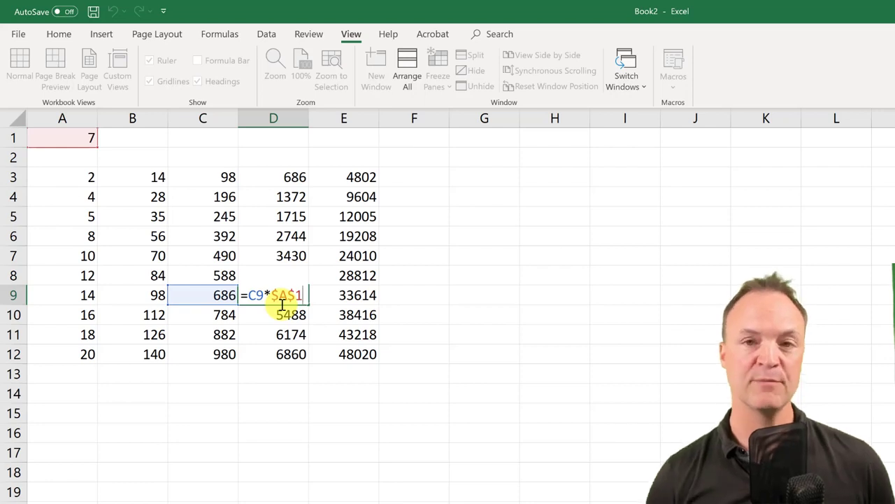
pyautogui.click(257, 371)
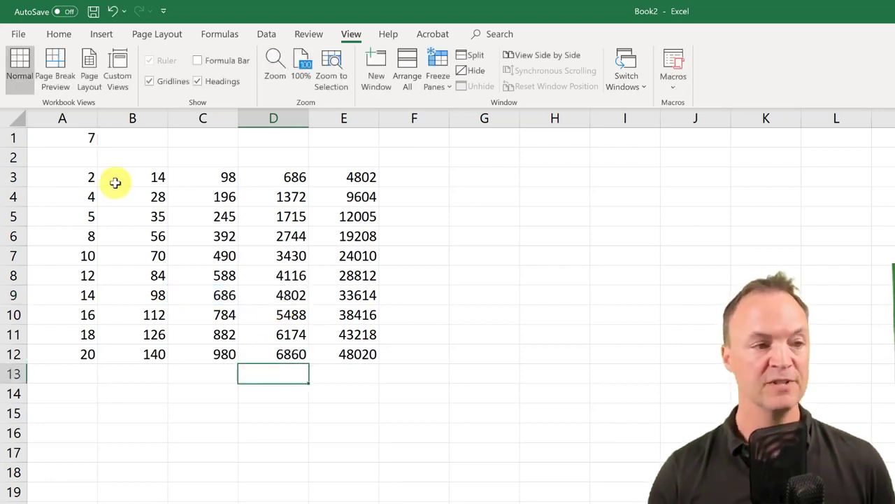
# Change the multiplier in cell A1 to 5.
pyautogui.click(84, 136)
pyautogui.press('F2')
pyautogui.doubleClick(93, 137)
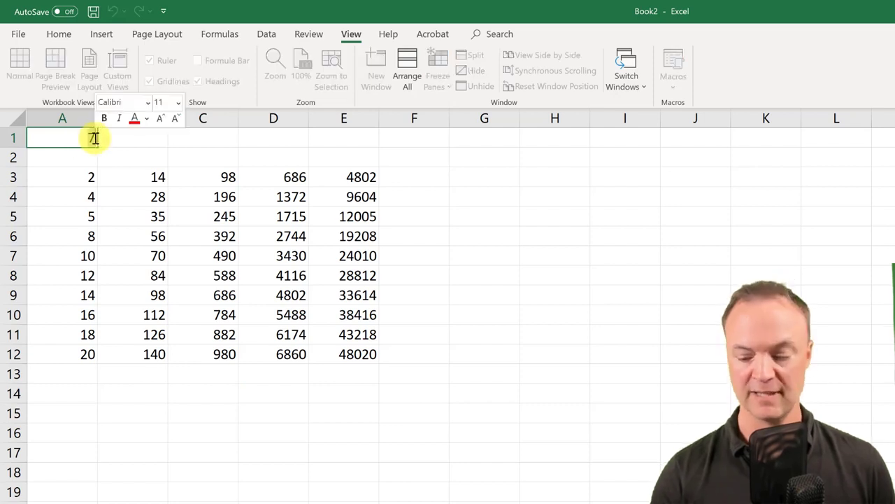
pyautogui.write('5')
pyautogui.press('Return')
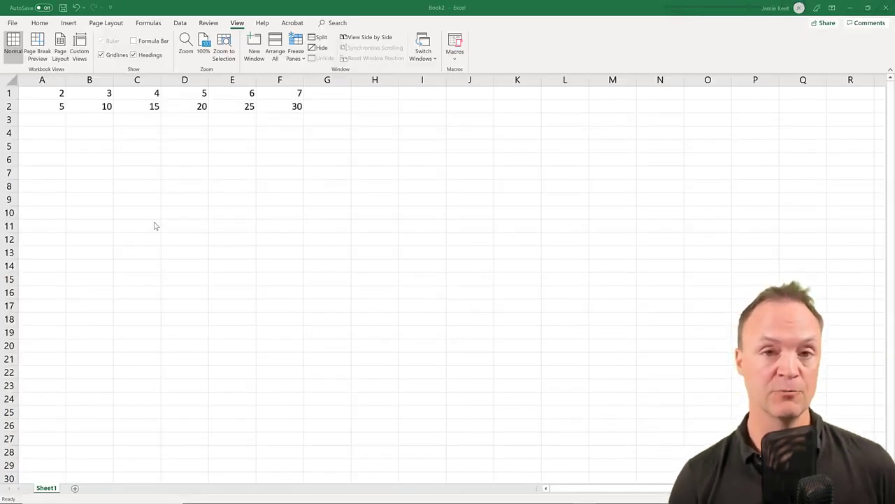
# Enter the formula =A2*A$1 in cell A3, locking only the row of the A1 reference.
pyautogui.click(54, 121)
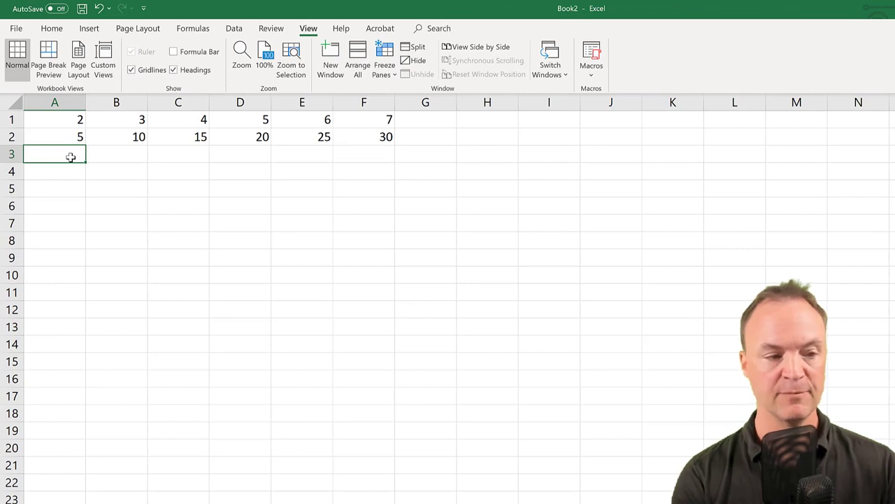
pyautogui.write('=')
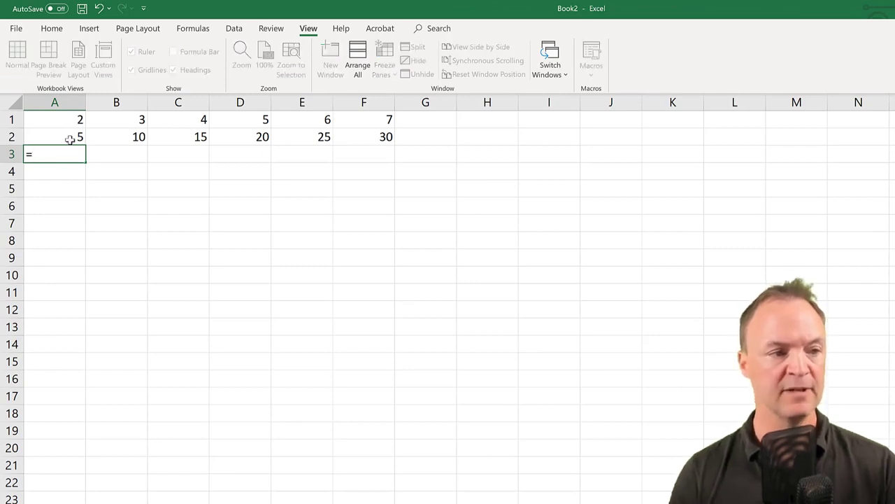
pyautogui.click(67, 139)
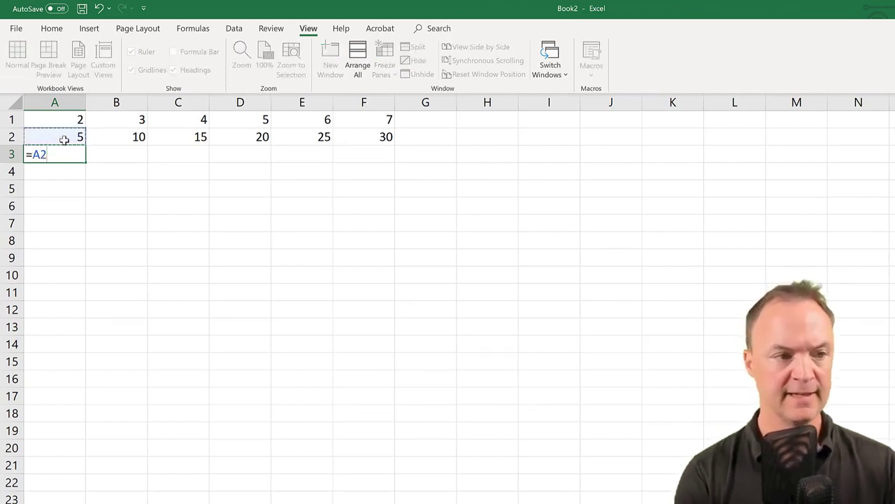
pyautogui.write('*')
pyautogui.click(62, 121)
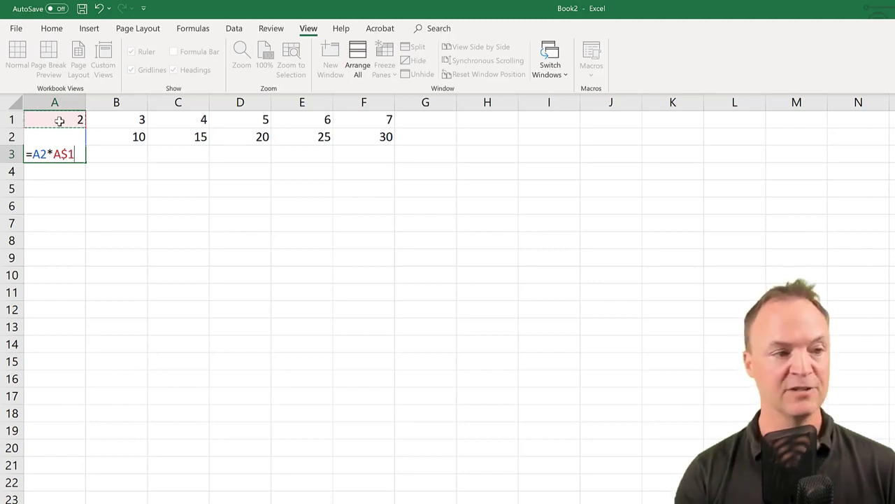
pyautogui.press('Return')
# Fill the A3 formula across to F3, and fill A3:F3 down to row 17.
pyautogui.click(68, 156)
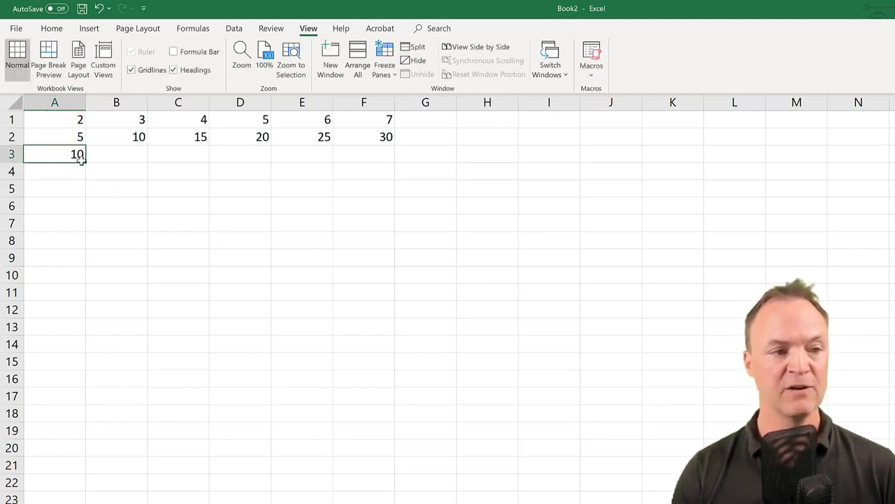
pyautogui.moveTo(87, 161); pyautogui.dragTo(381, 170)
pyautogui.click(375, 209)
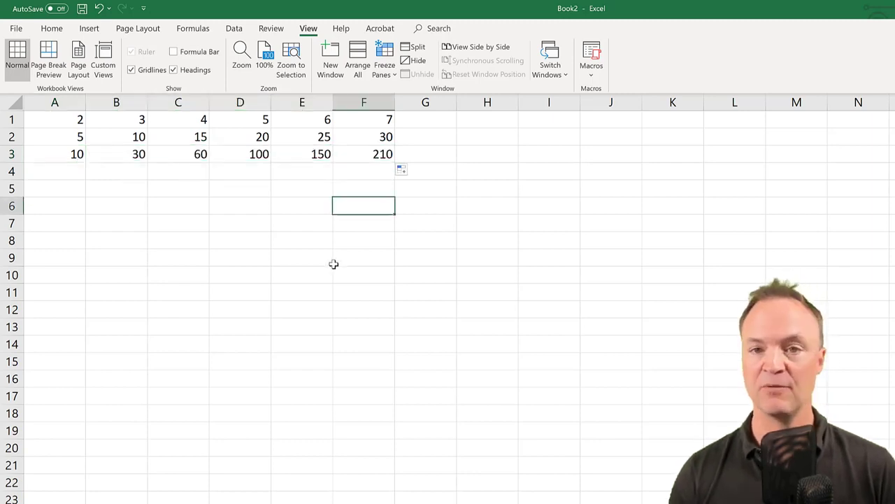
pyautogui.moveTo(73, 157); pyautogui.dragTo(398, 403)
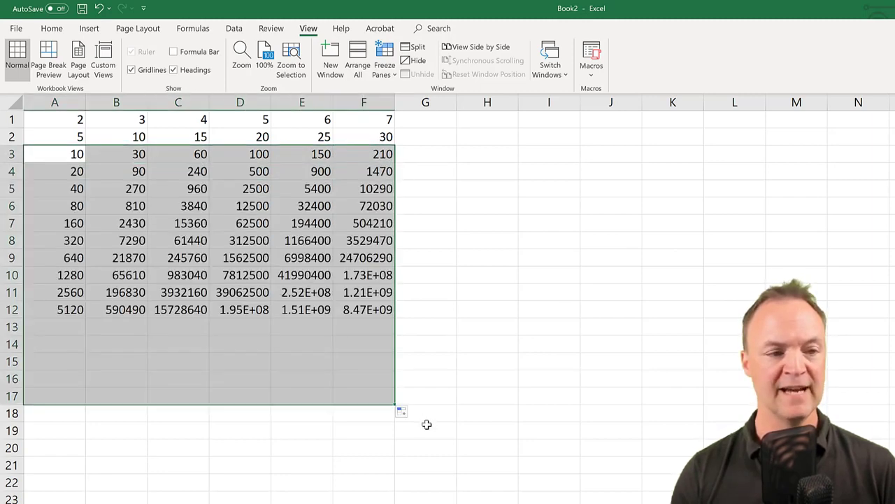
pyautogui.click(488, 412)
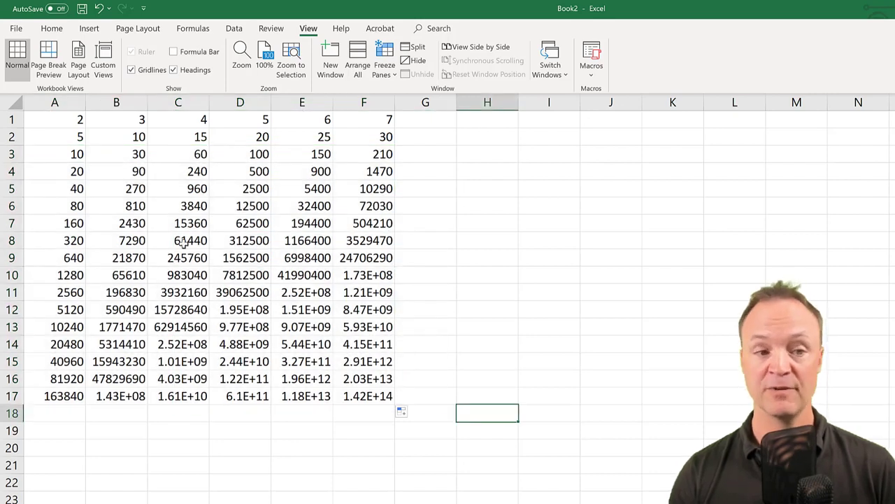
# Inspect the cell references in the formulas of C7 and D11.
pyautogui.click(185, 226)
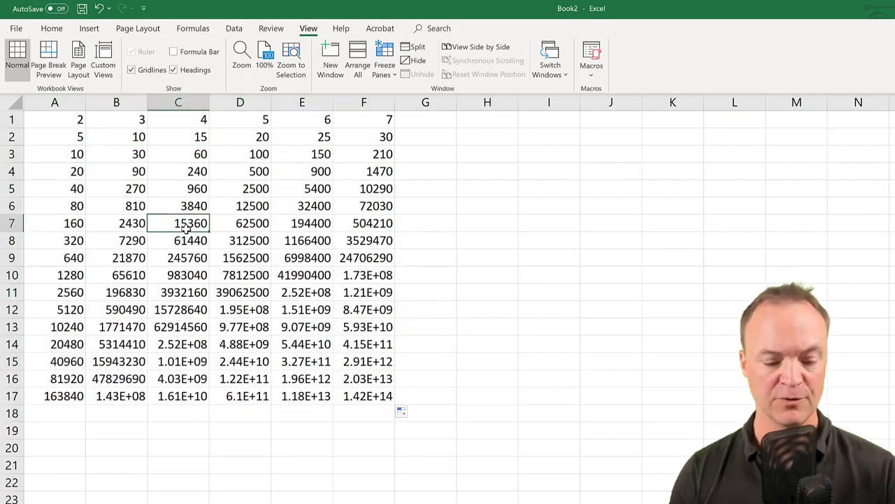
pyautogui.press('F2')
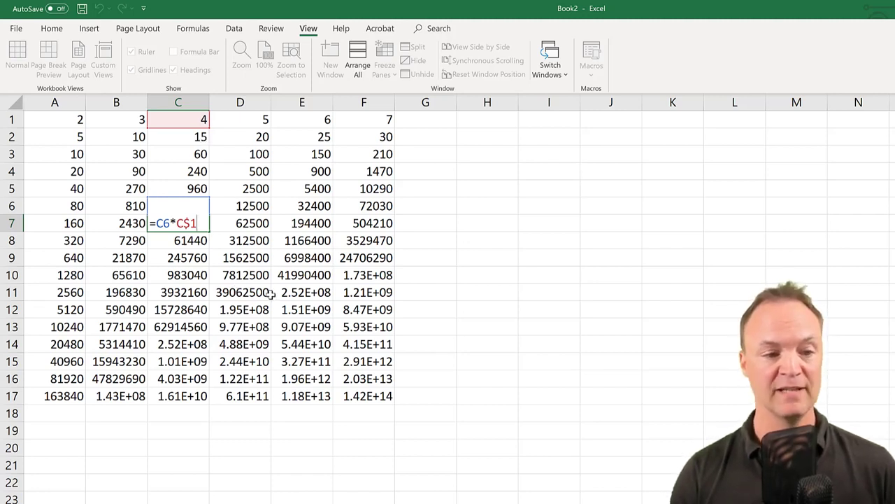
pyautogui.click(268, 294)
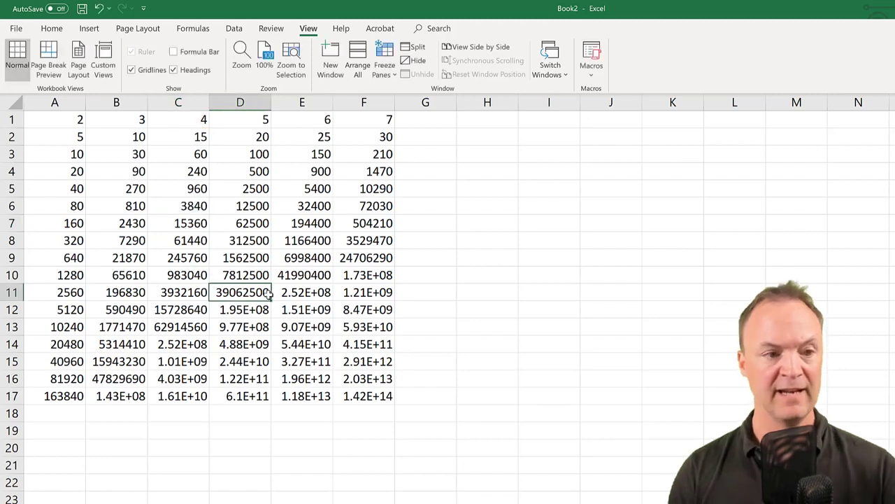
pyautogui.doubleClick(269, 294)
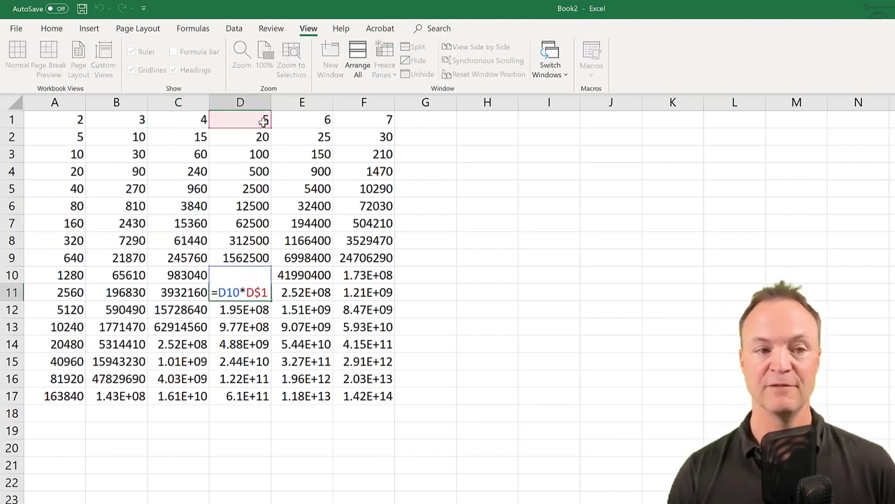